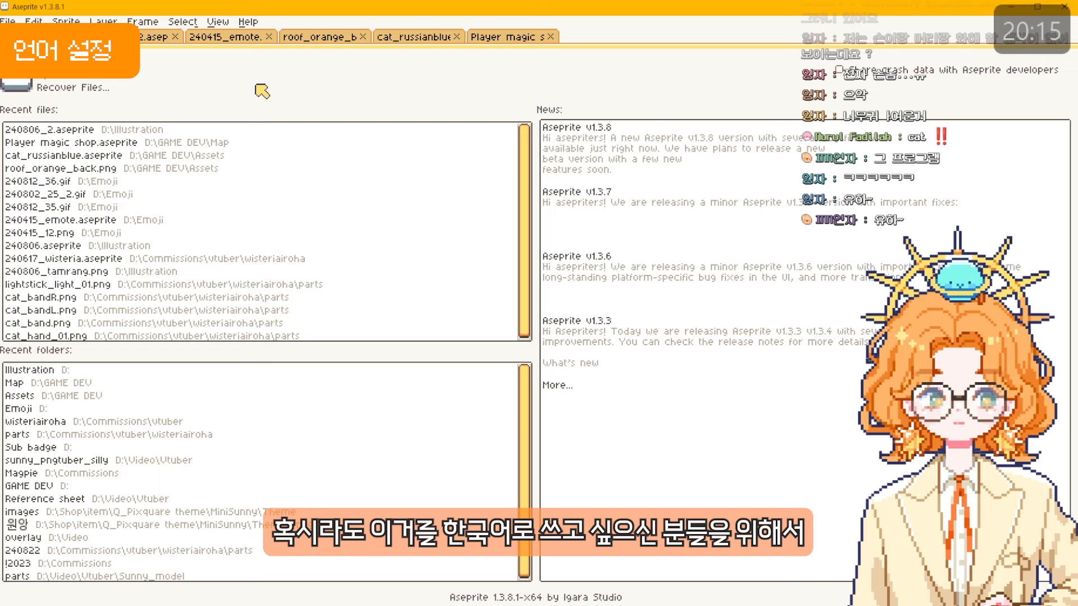
- Set the interface language to 한국어 in the preferences and confirm the change
click(40, 23)
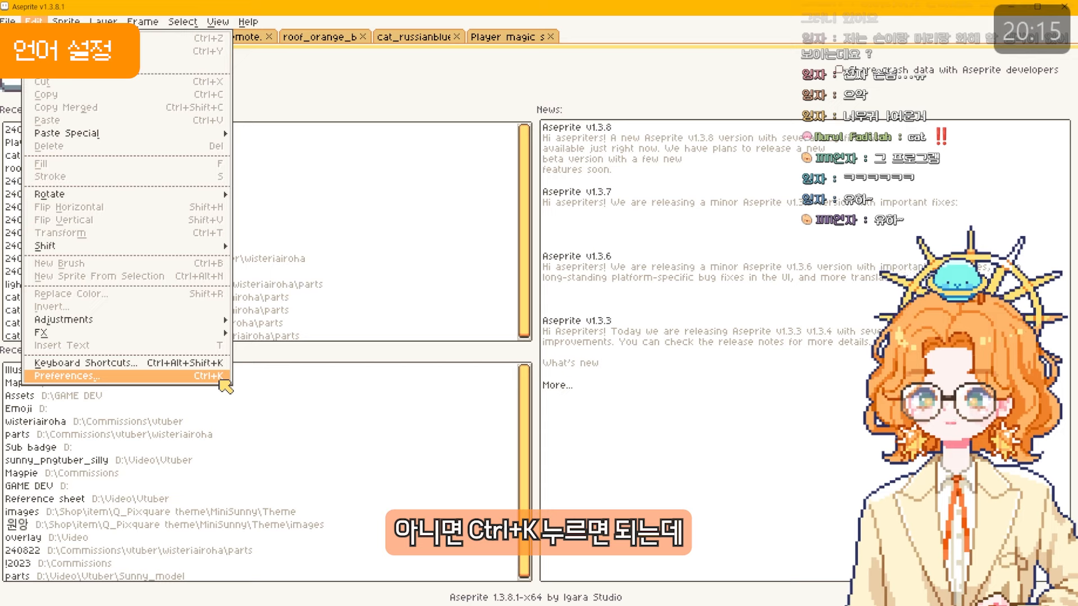
click(220, 378)
click(337, 179)
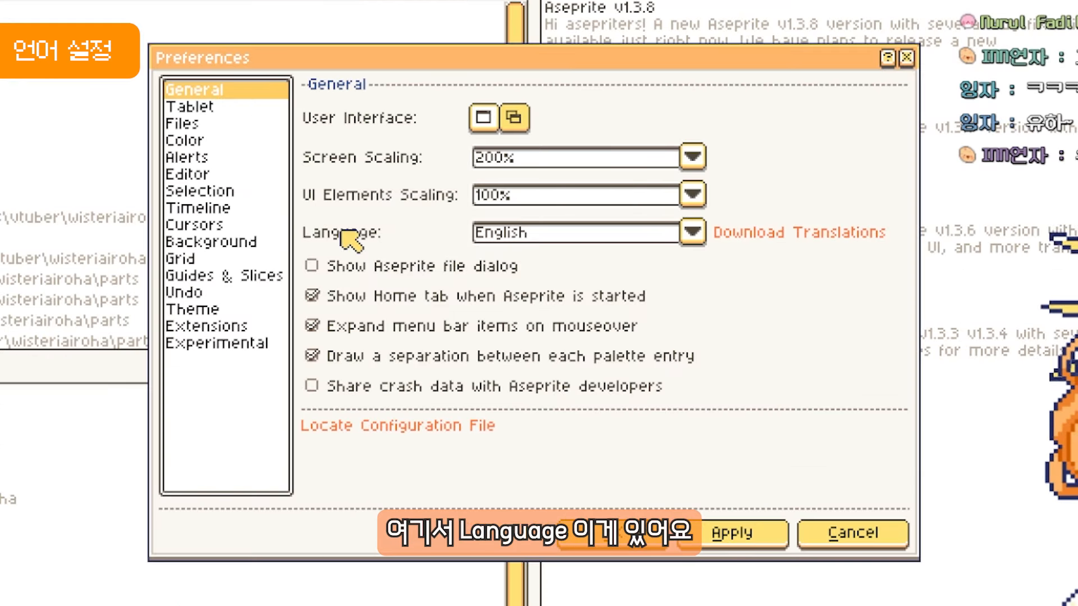
click(561, 232)
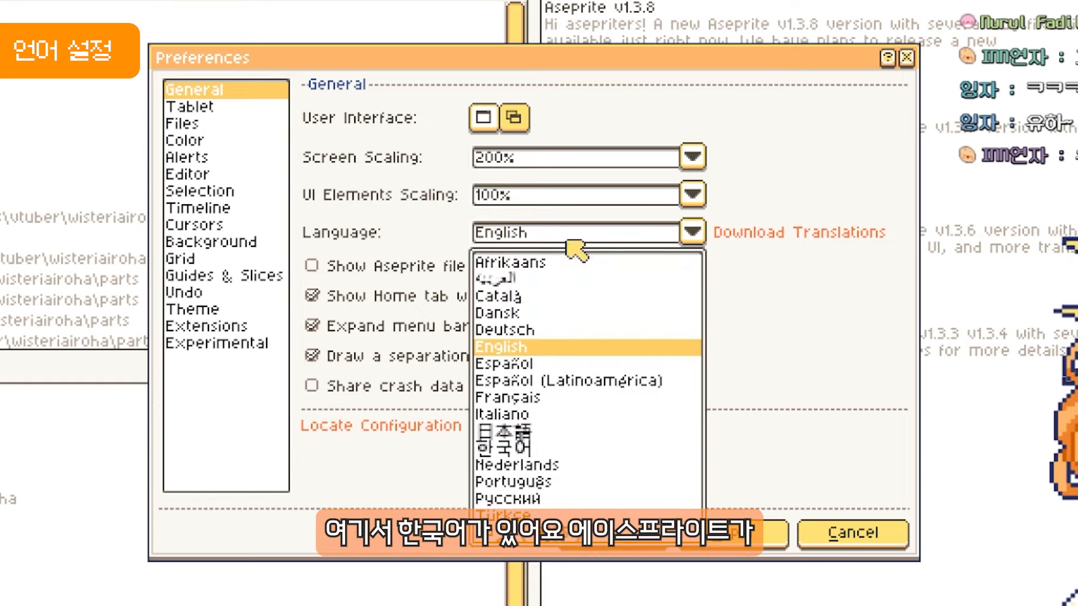
click(544, 449)
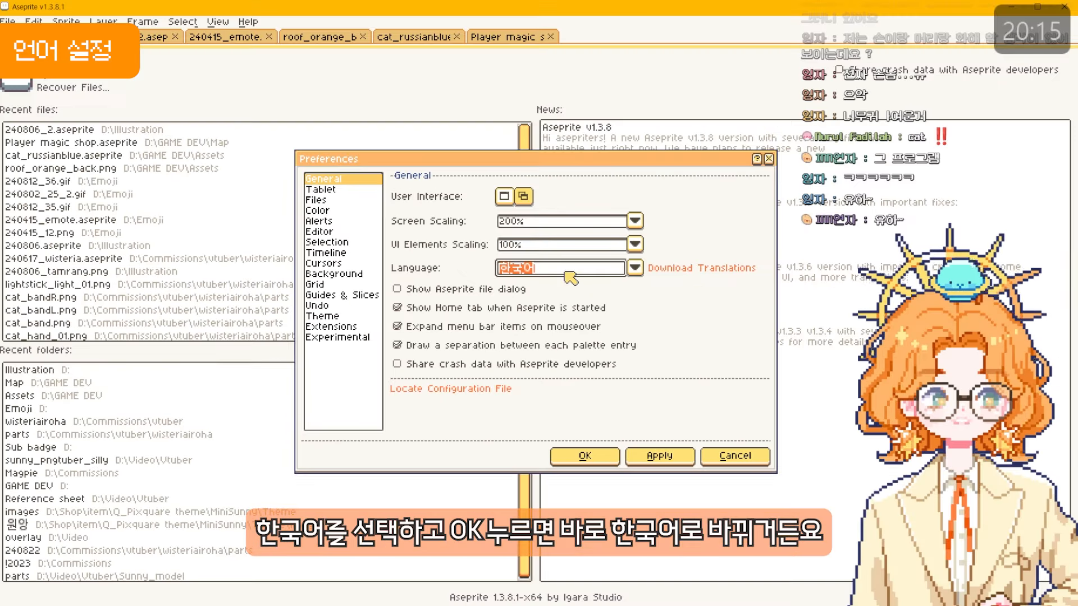
click(585, 456)
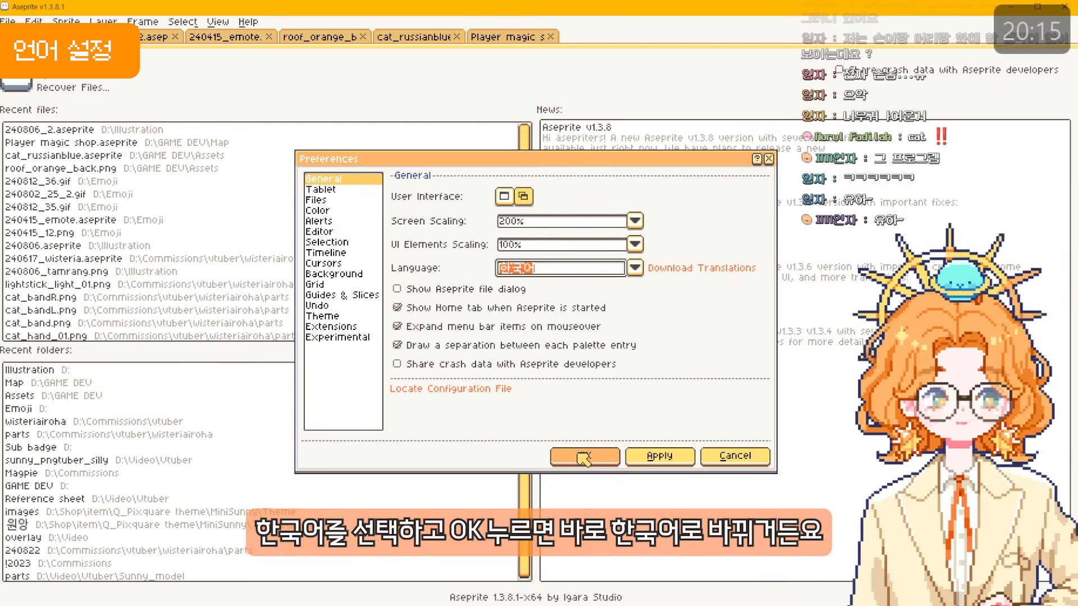
click(12, 23)
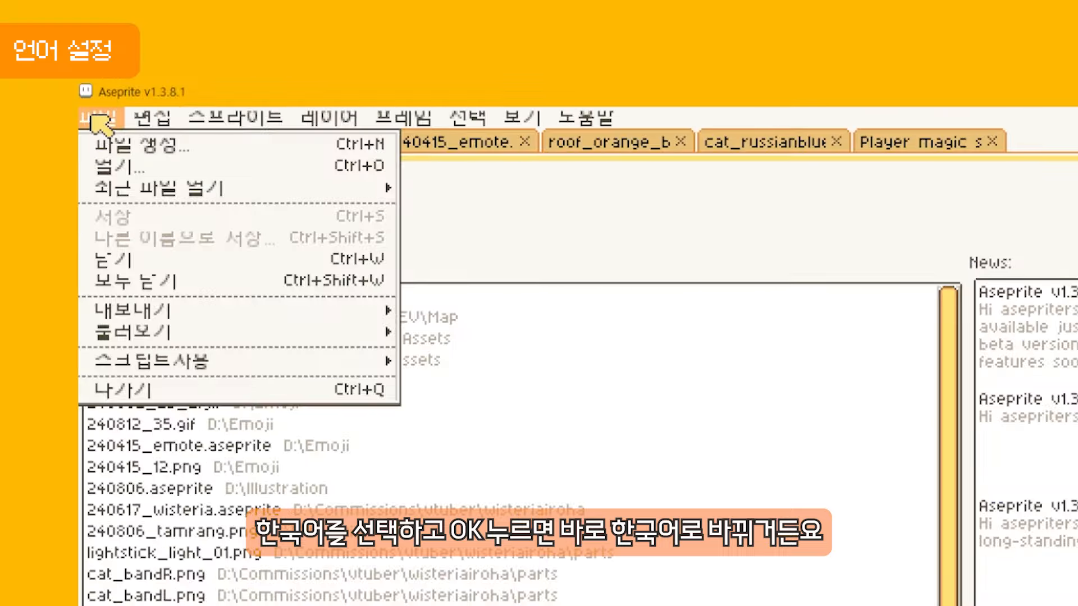
mouse_move(314, 24)
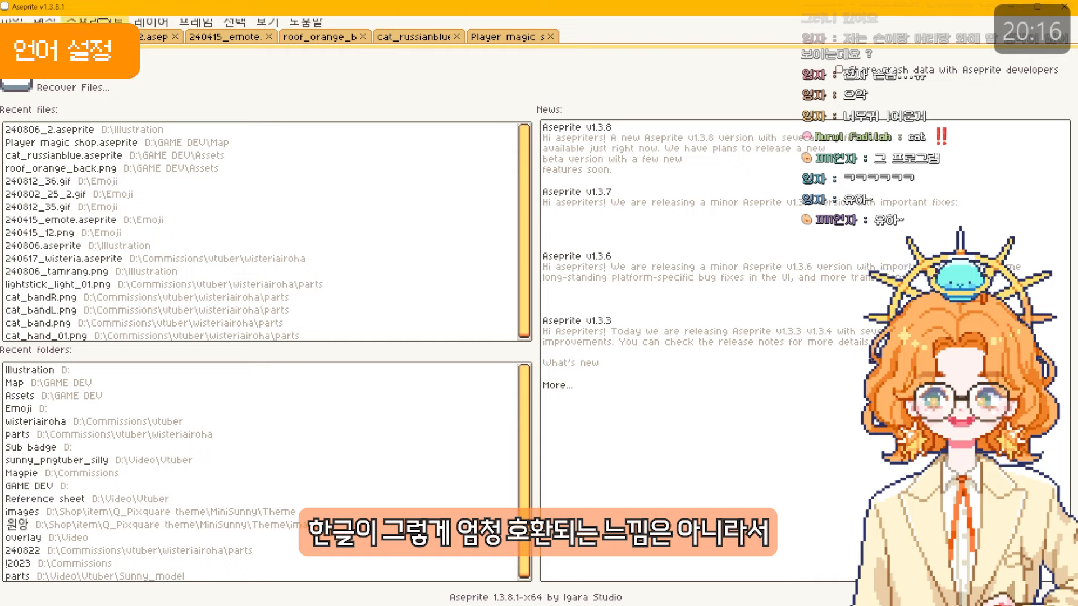
click(103, 21)
- Switch the interface language back to English in the preferences and confirm
mouse_move(13, 21)
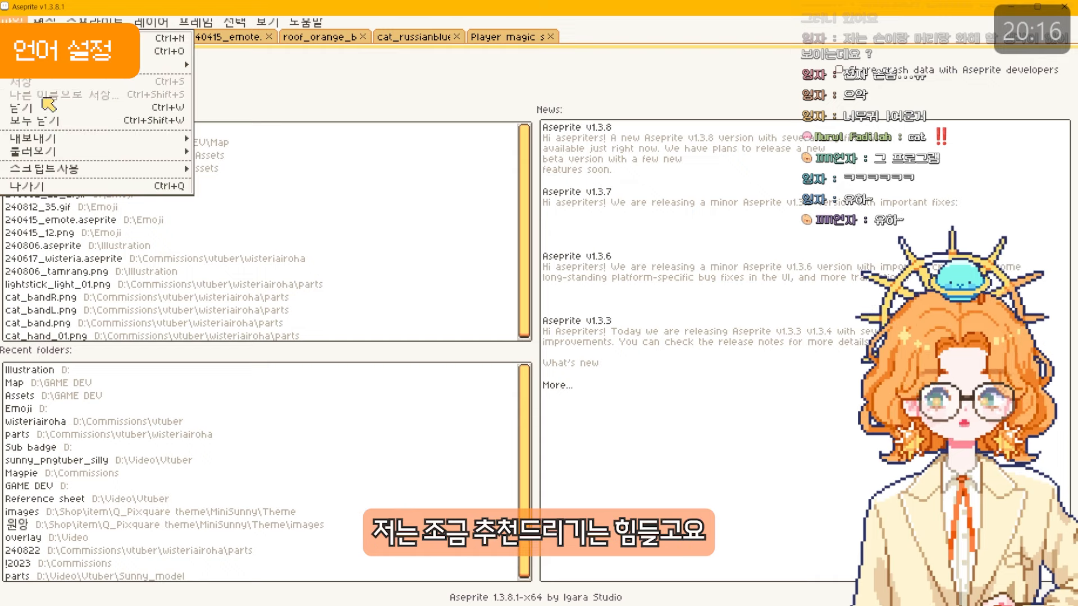
click(134, 380)
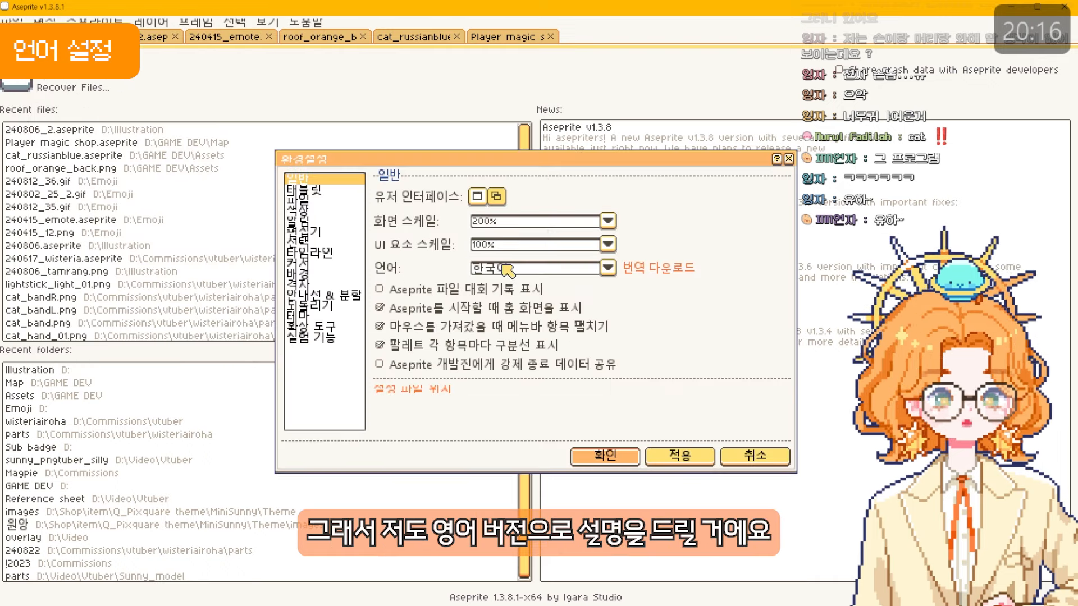
click(505, 269)
click(494, 339)
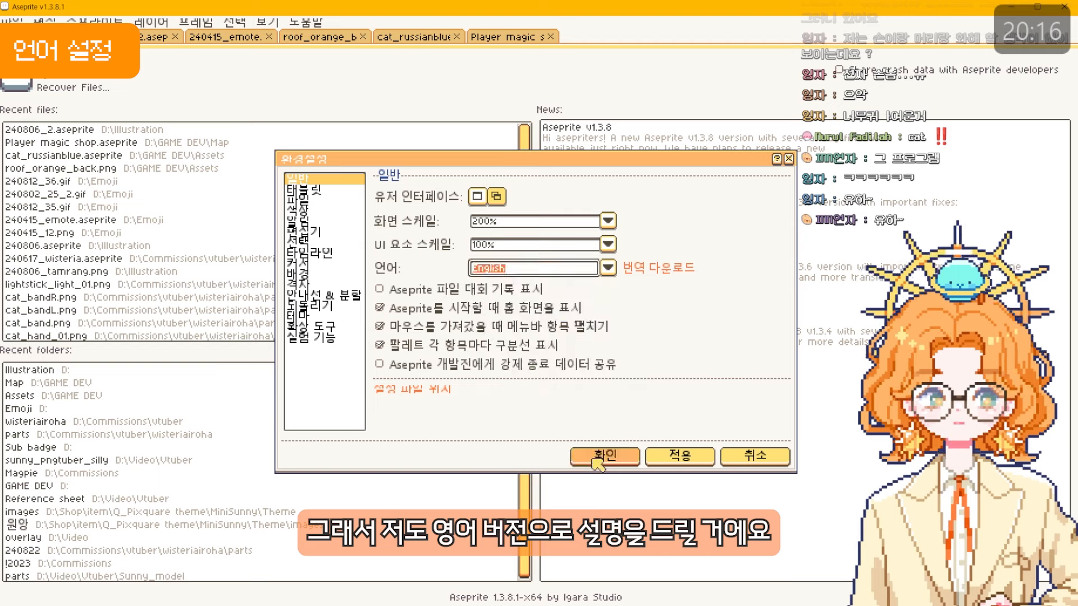
click(605, 456)
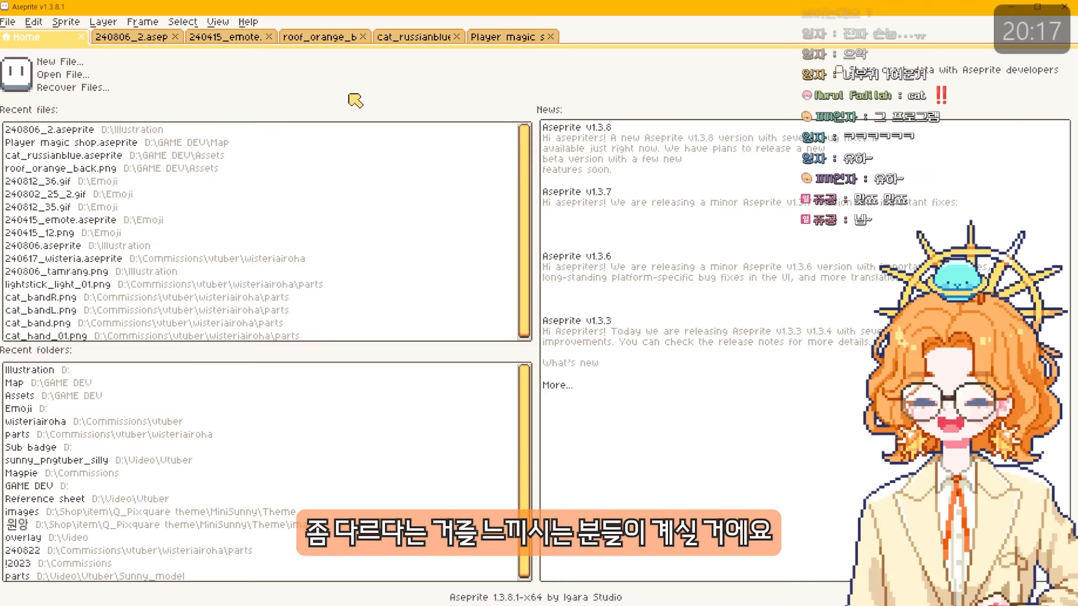
- Choose the MiniSunny Theme(yellow) - Light interface theme in the preferences and confirm
click(8, 22)
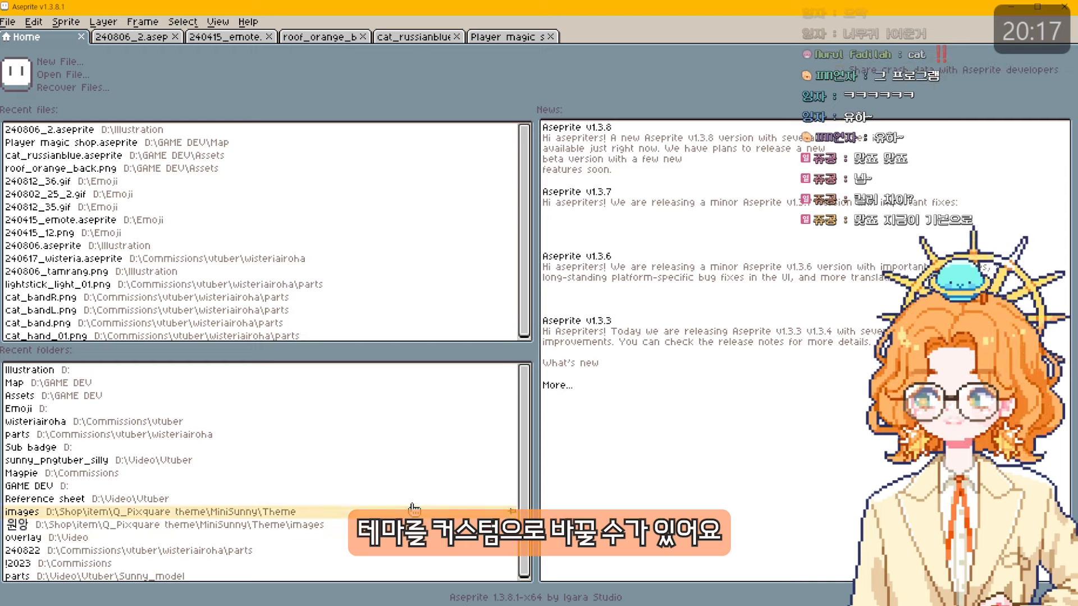
click(16, 22)
click(19, 24)
click(6, 23)
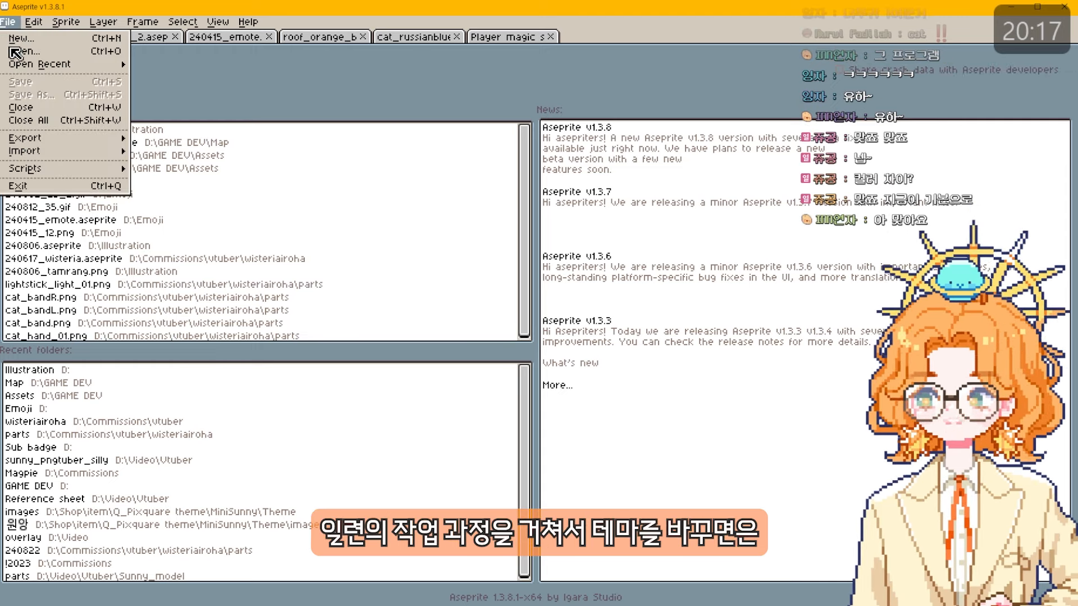
click(104, 380)
click(536, 221)
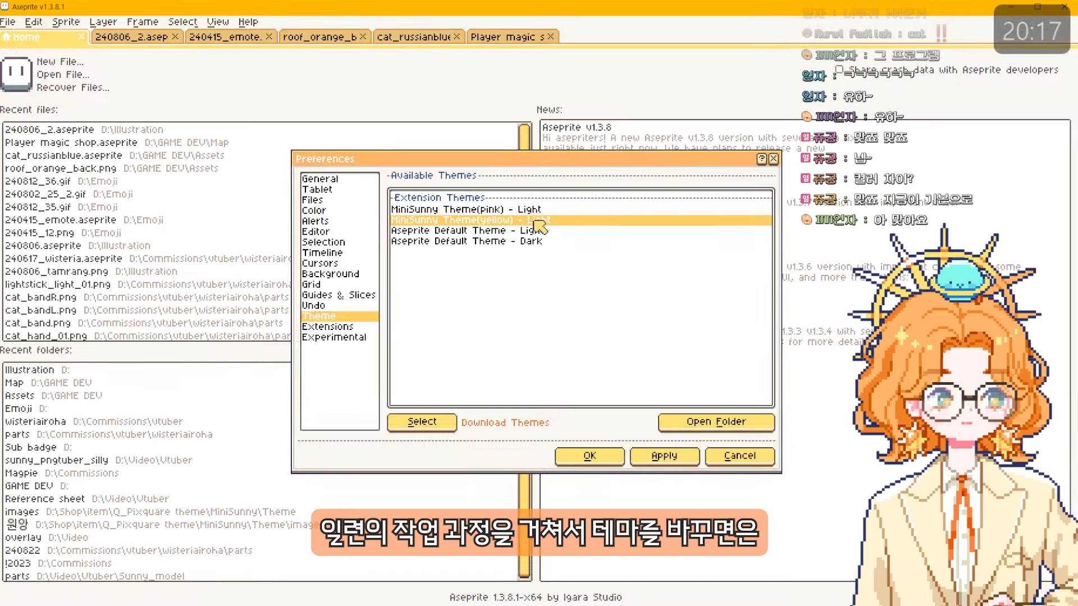
click(587, 456)
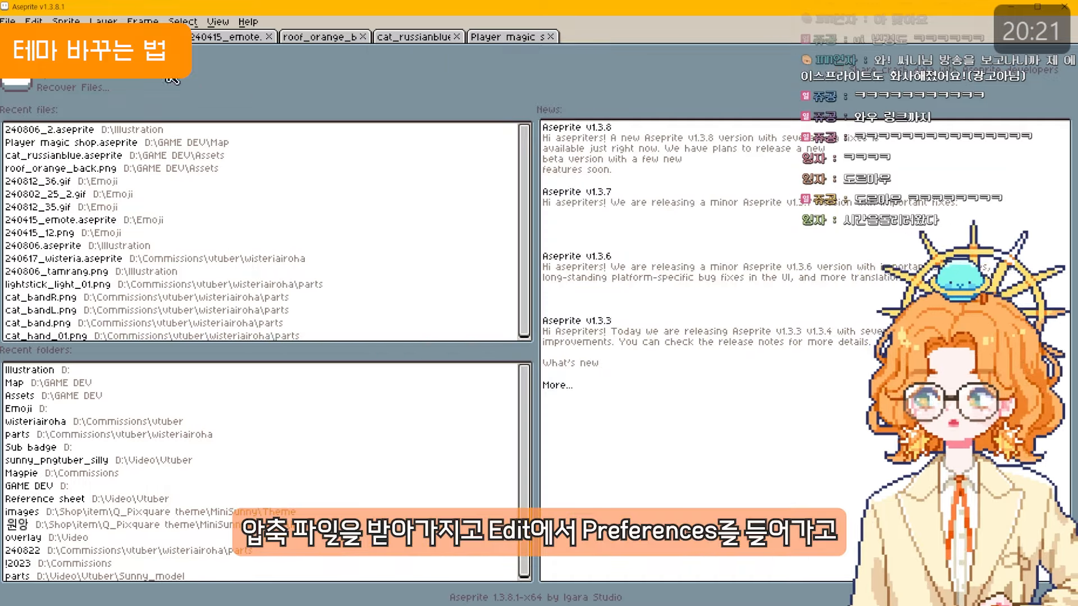
- Add the minisunny_theme_yellow ZIP file as an extension in the preferences and accept upgrading the existing one
click(8, 21)
click(37, 21)
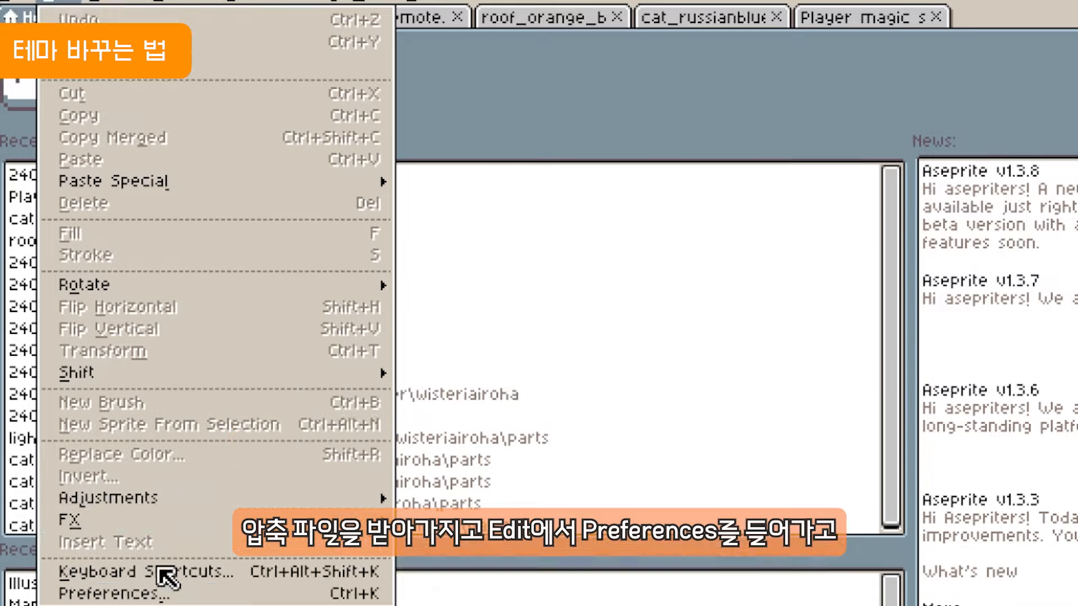
click(230, 587)
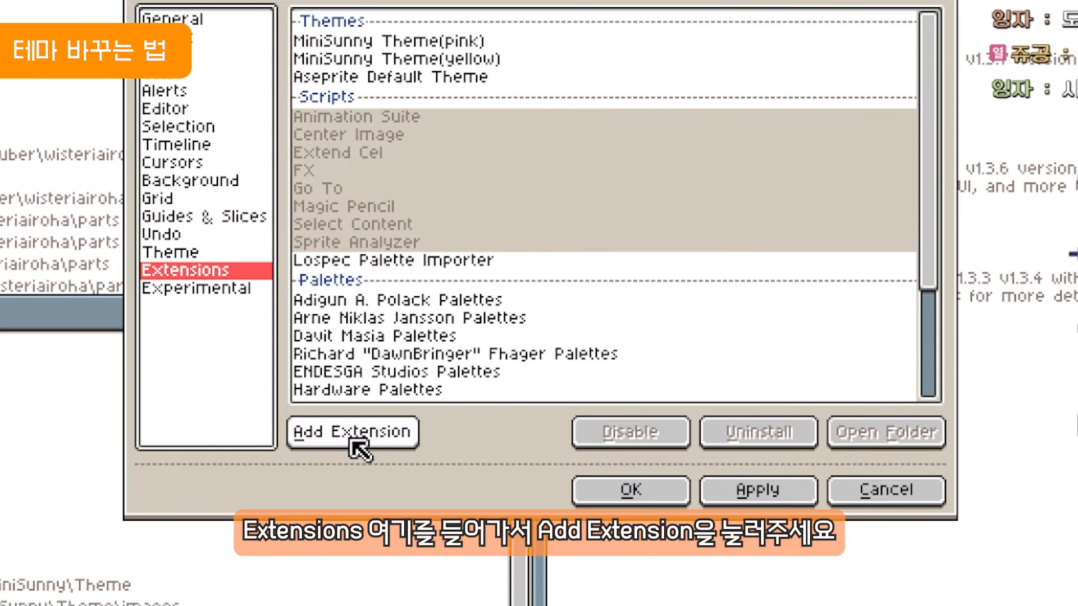
click(350, 440)
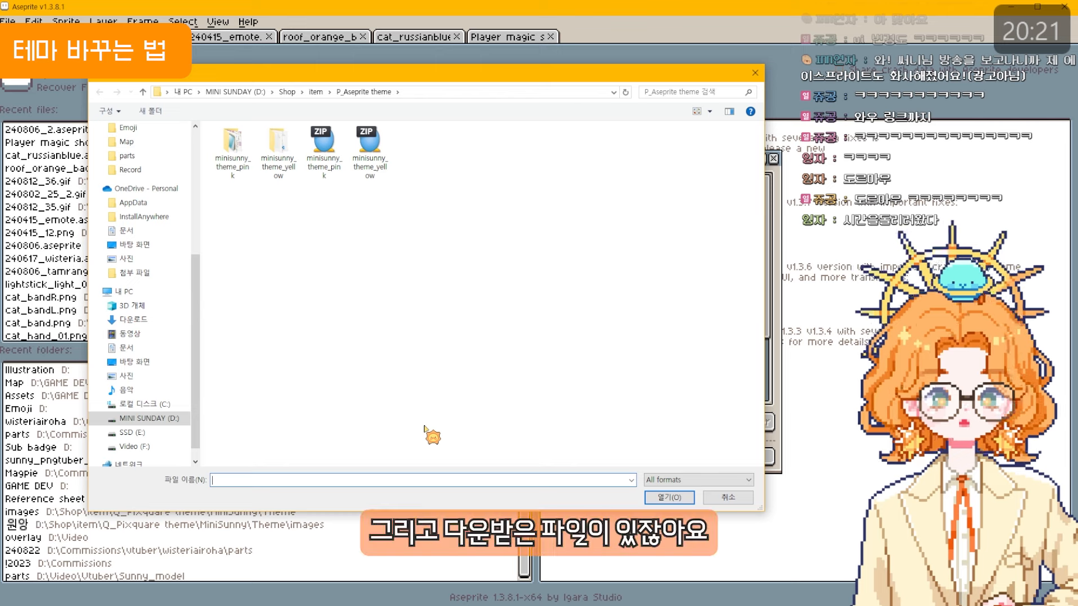
click(367, 163)
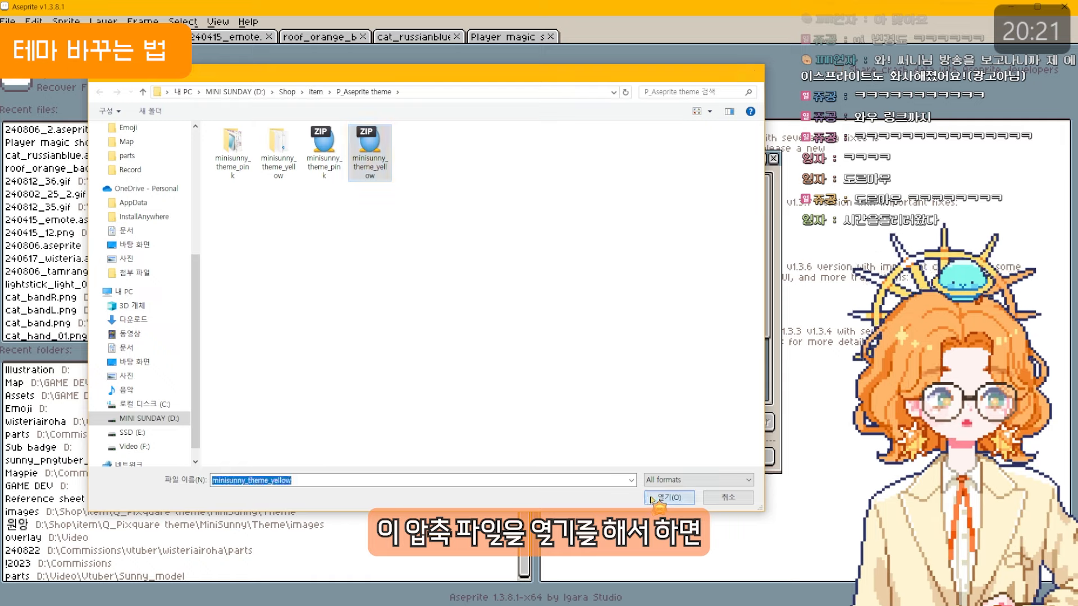
click(654, 498)
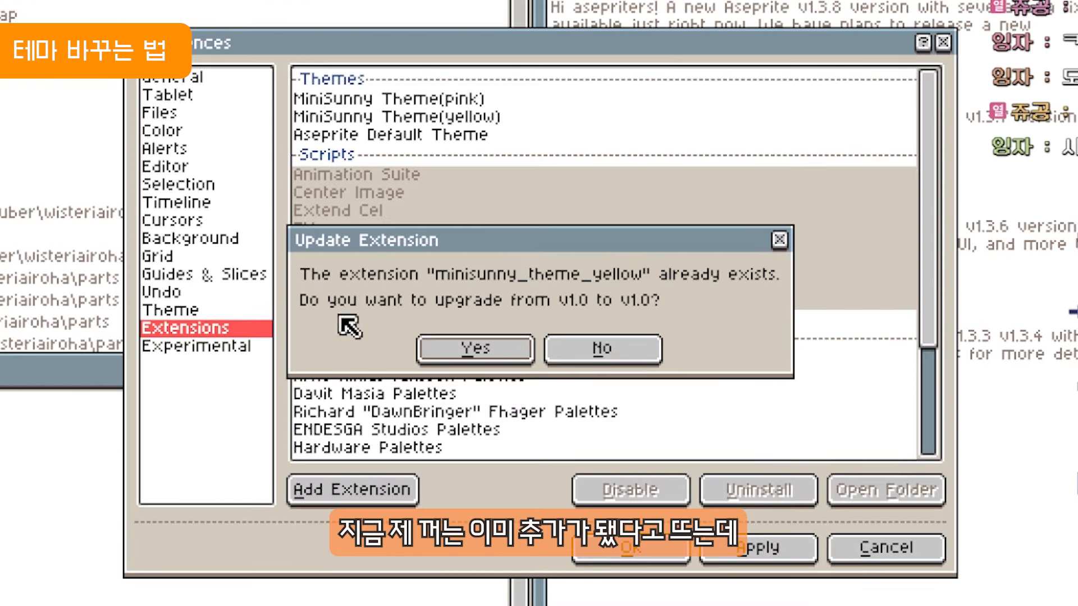
click(472, 349)
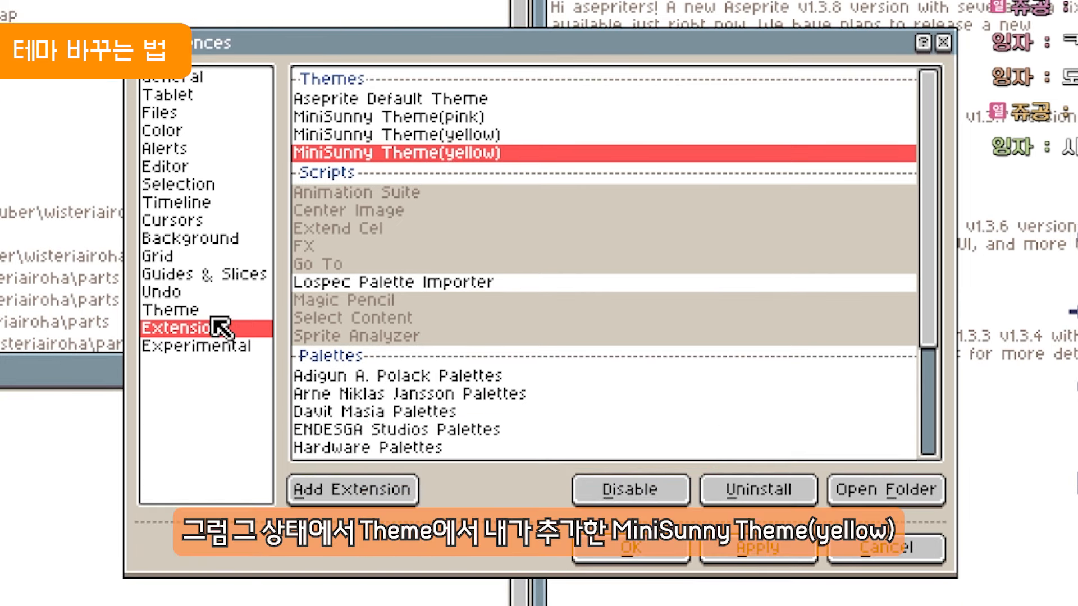
- Apply MiniSunny Theme(yellow) - Light from the available extension themes
click(212, 405)
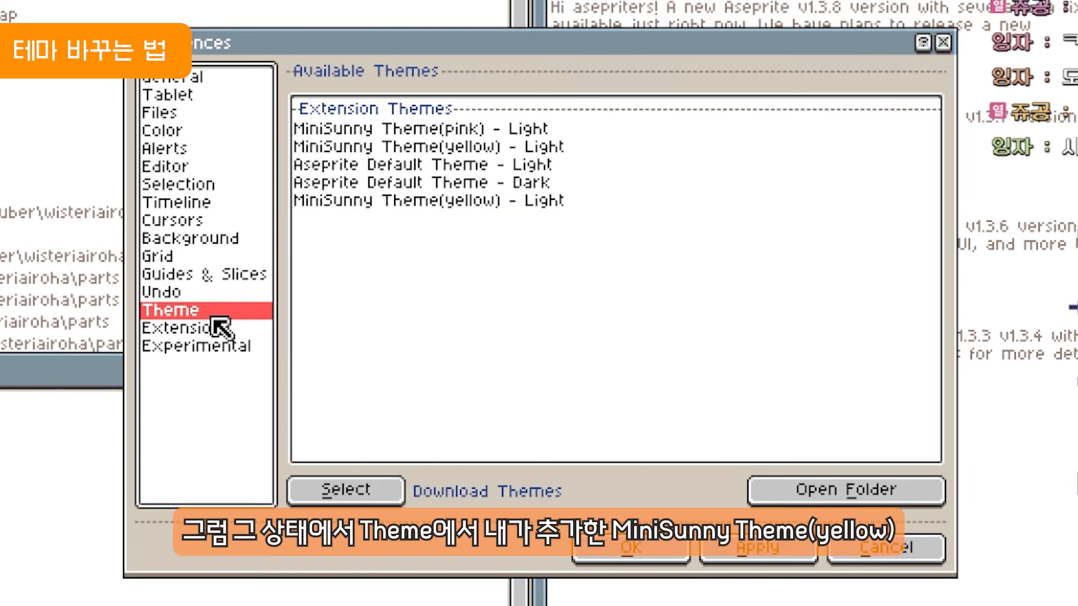
click(525, 154)
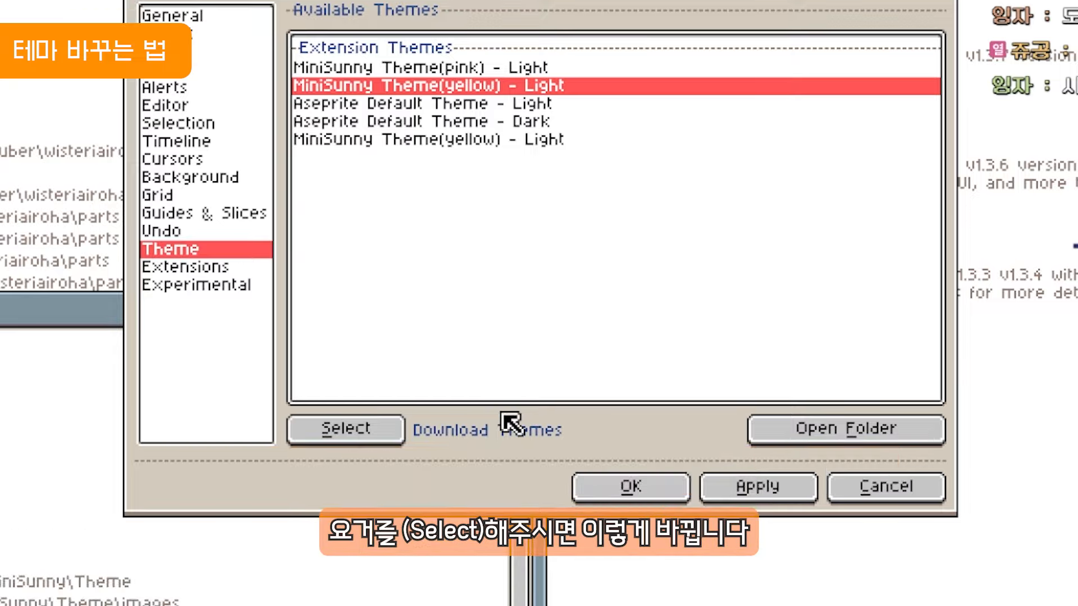
click(344, 493)
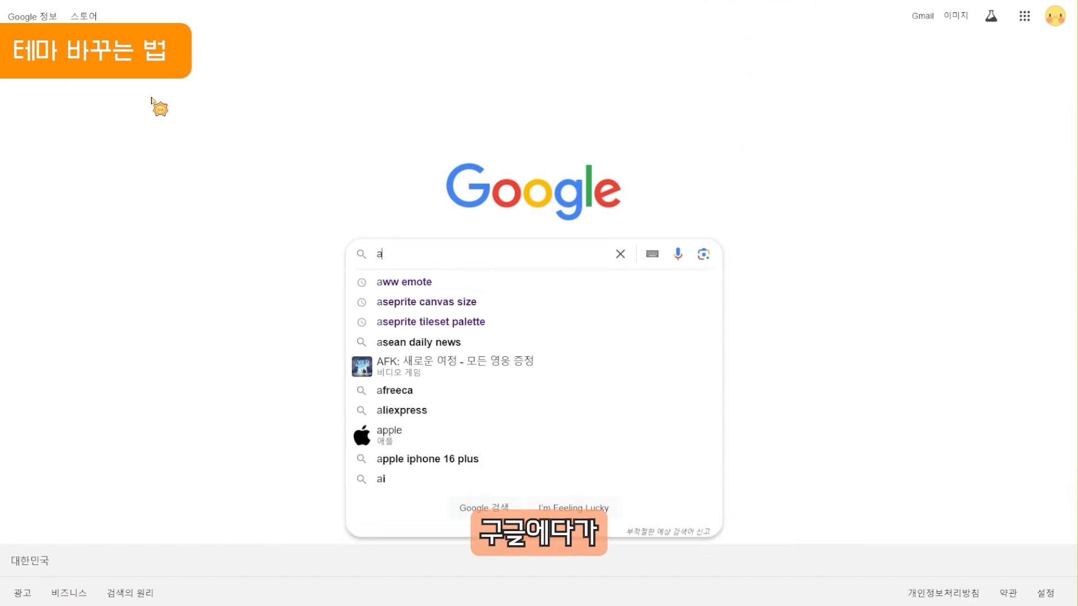
- In the web browser, search Google for "aseprite theme" and look through the list of themes created by Aseprite users
text(seprite theme)
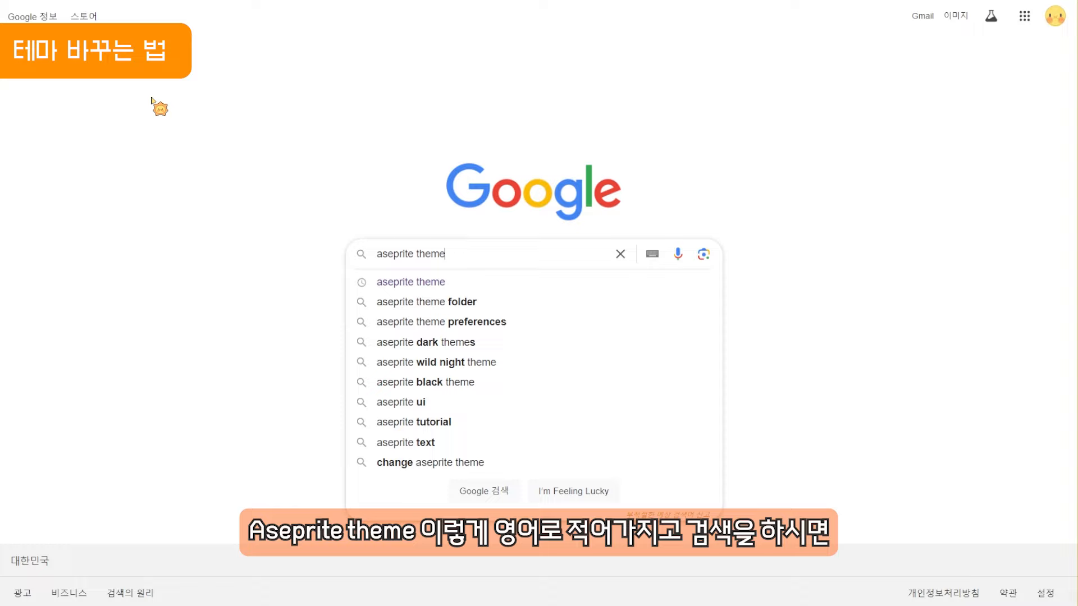
key(Return)
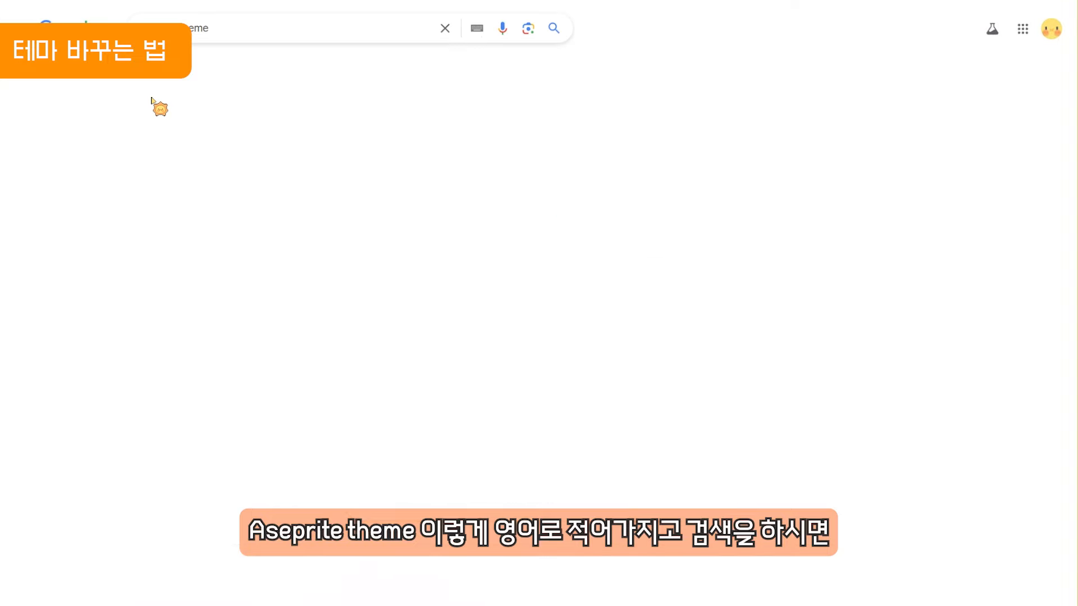
click(141, 135)
scroll(85, 301, down, 3)
scroll(85, 300, down, 10)
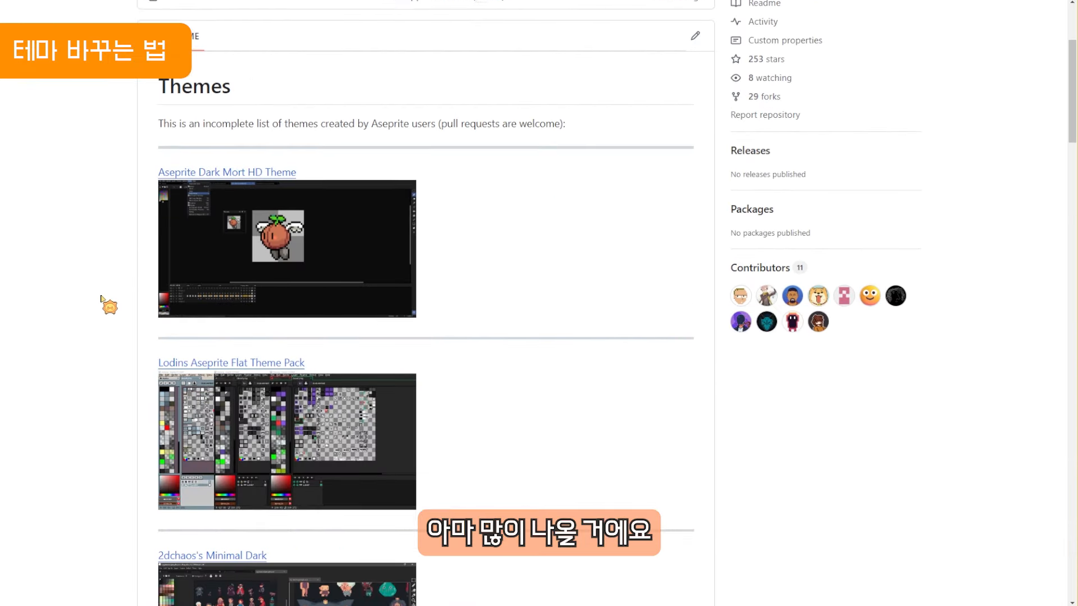
scroll(101, 297, down, 15)
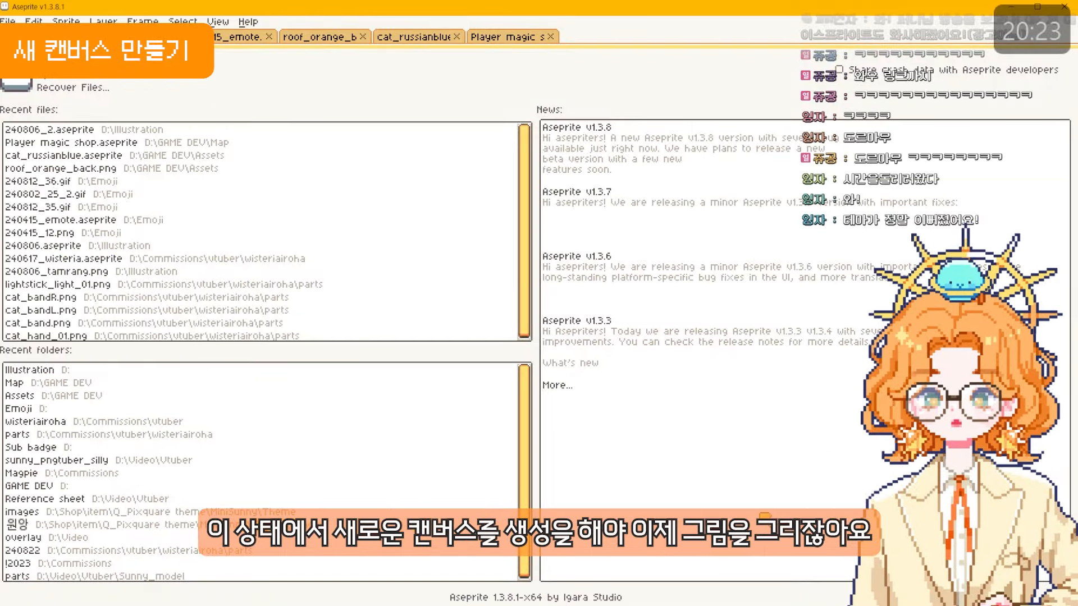
- Back in Aseprite, create a new sprite 100 px wide and 100 px high with a black background
click(8, 22)
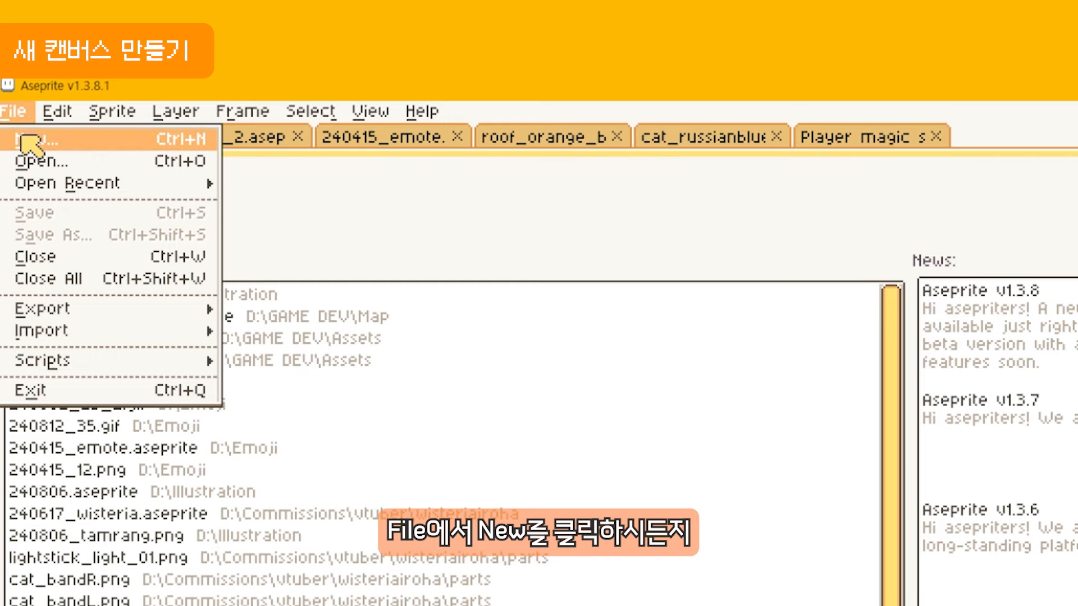
click(413, 221)
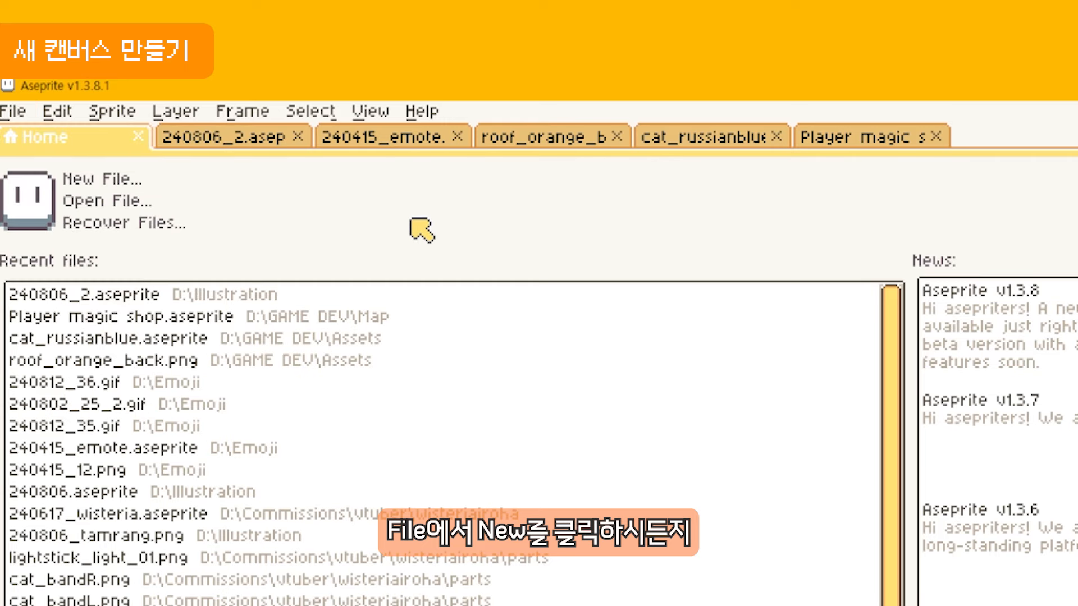
click(95, 181)
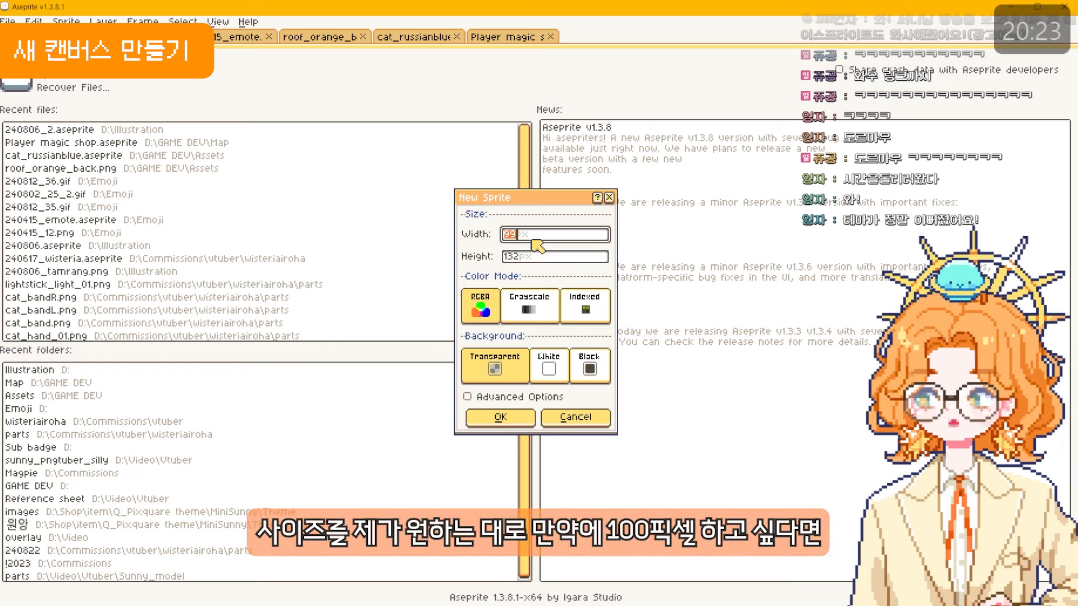
text(100)
key(Tab)
text(100)
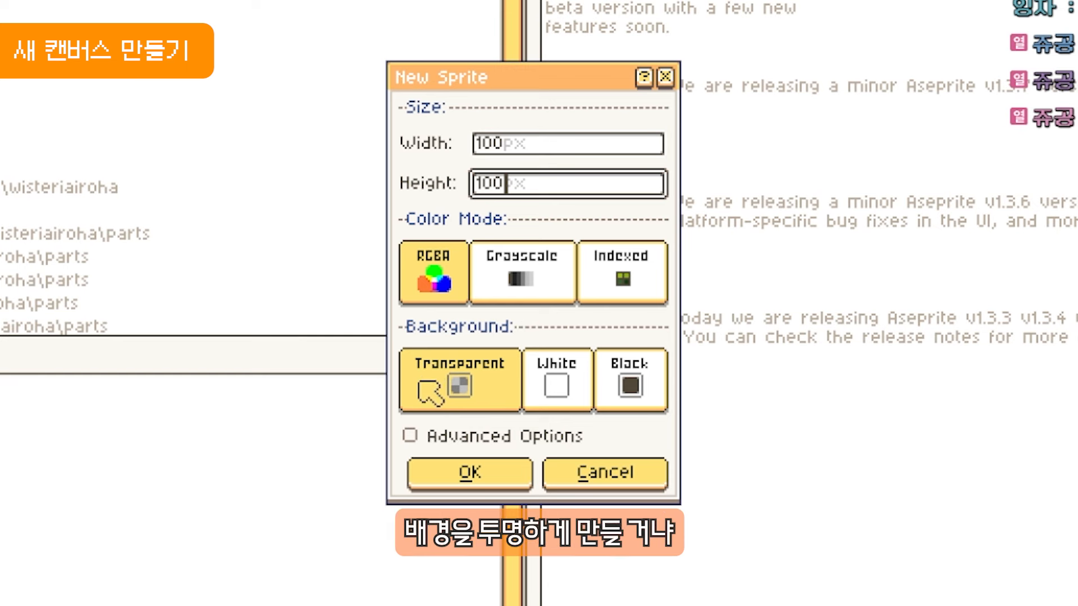
click(564, 393)
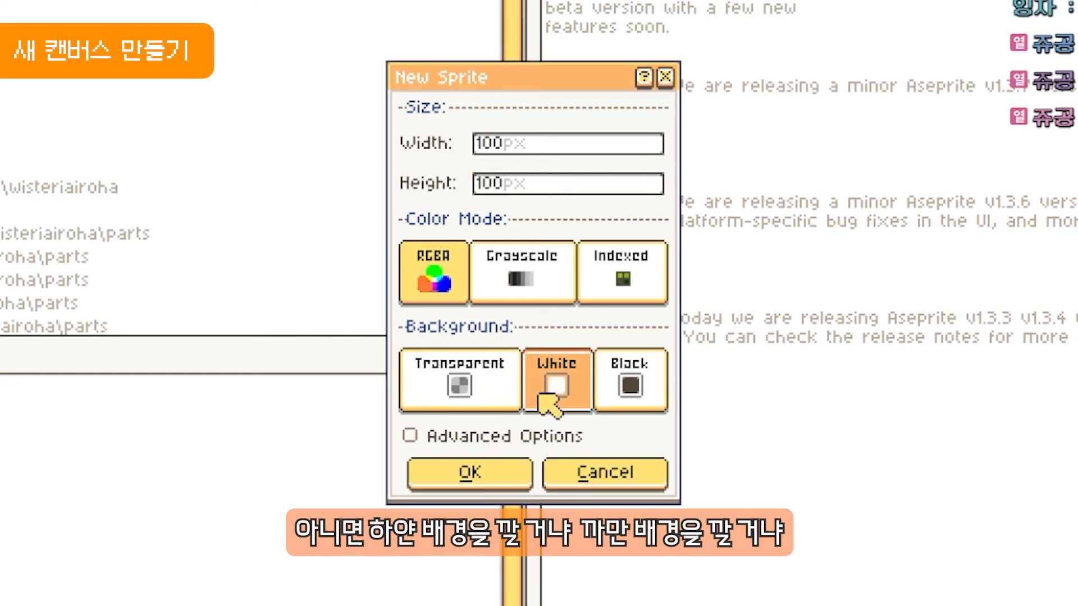
click(636, 391)
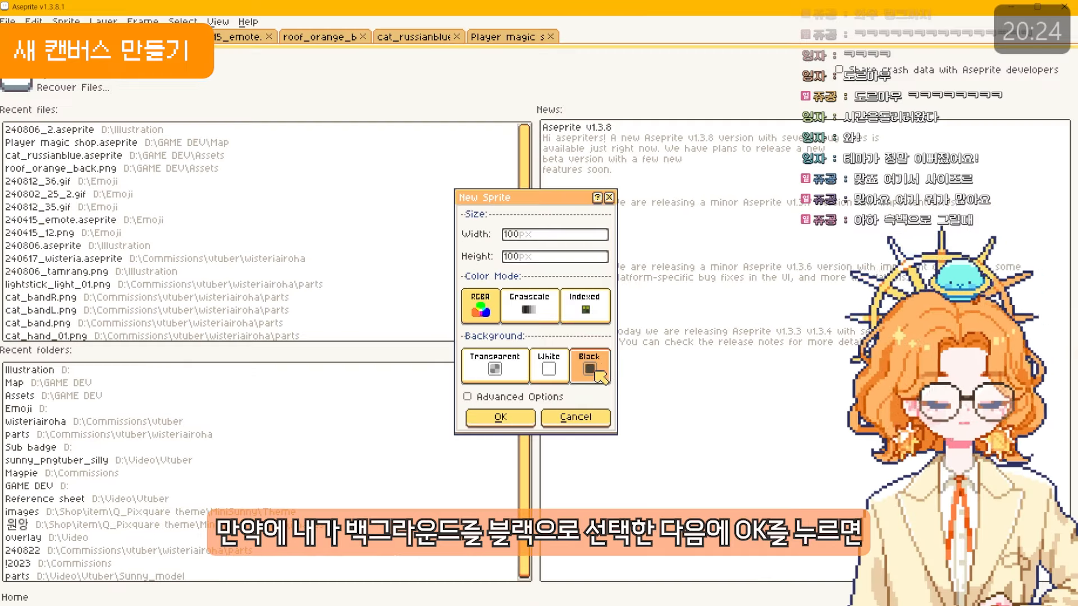
click(499, 417)
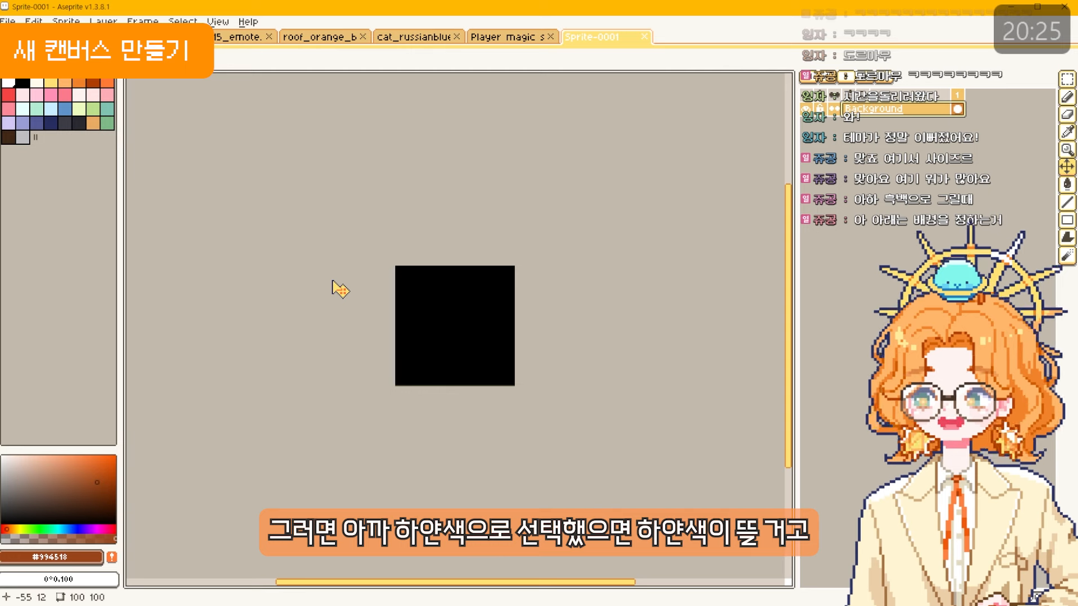
- Create a new 100 × 100 px sprite with a white background
click(7, 22)
click(434, 331)
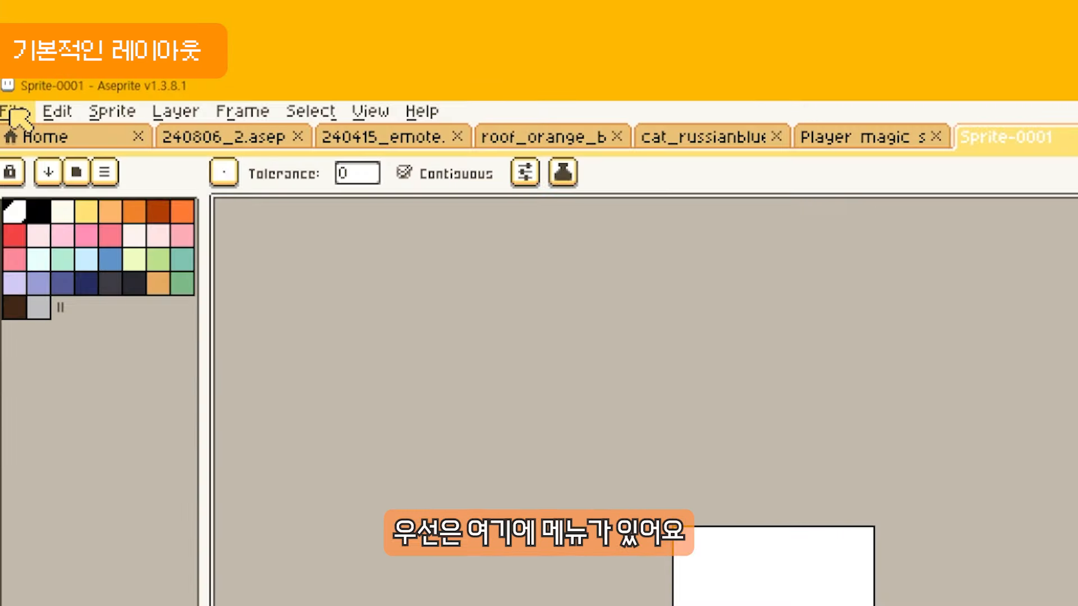
- Look over the application menus and switch between the home page, the 240806_2 artwork and the new Sprite-0001 document
click(70, 21)
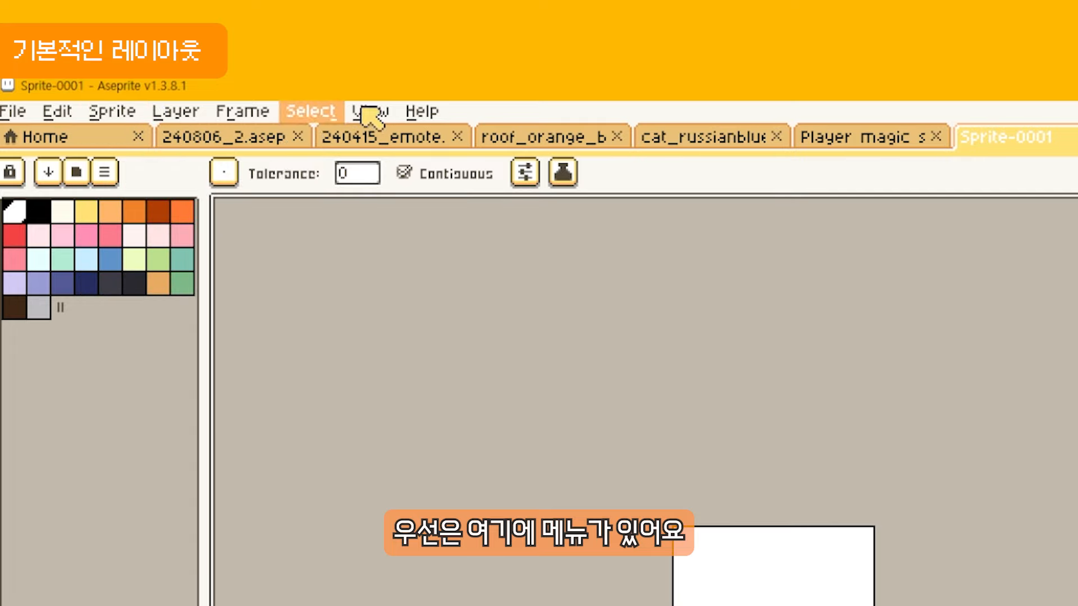
mouse_move(16, 107)
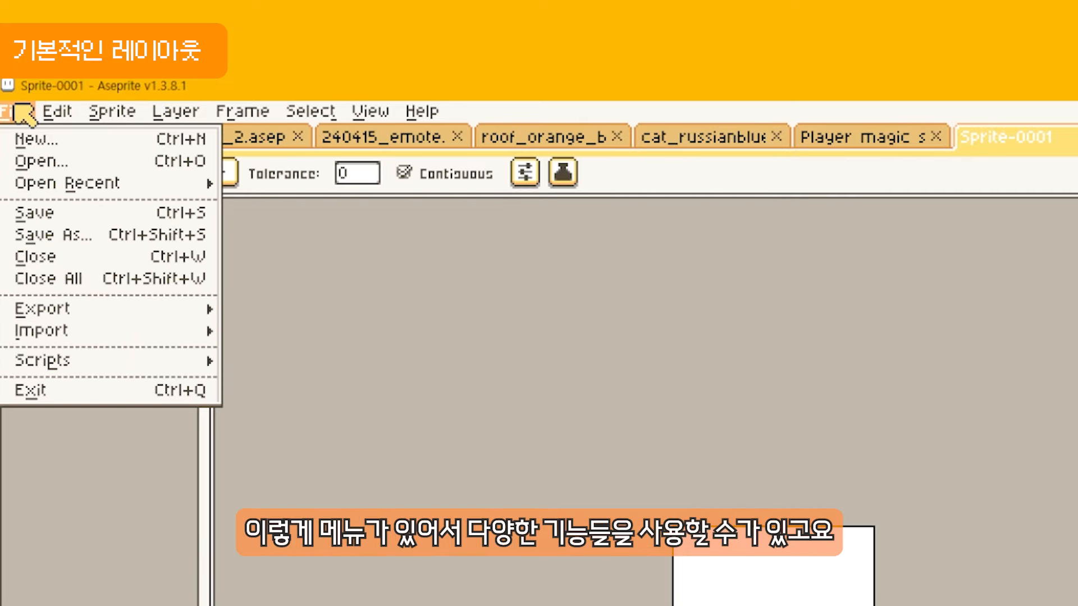
click(166, 113)
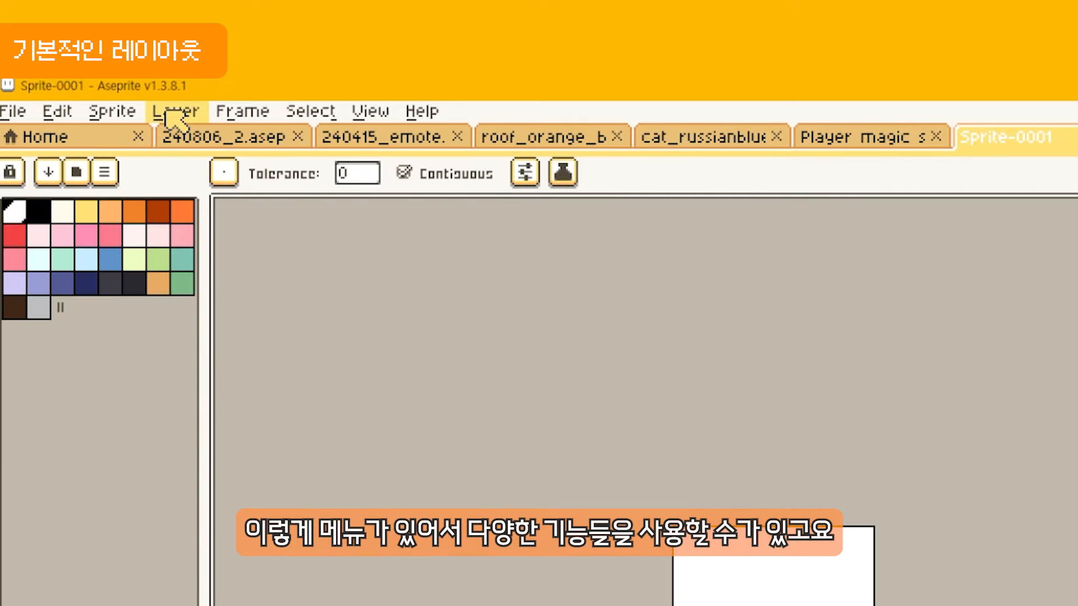
click(94, 143)
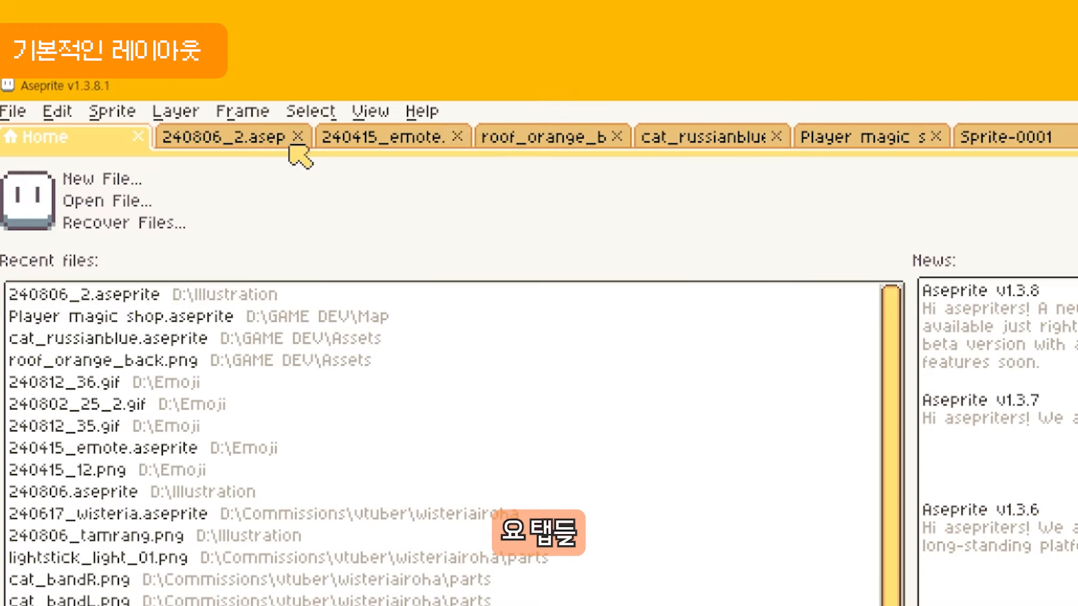
click(989, 141)
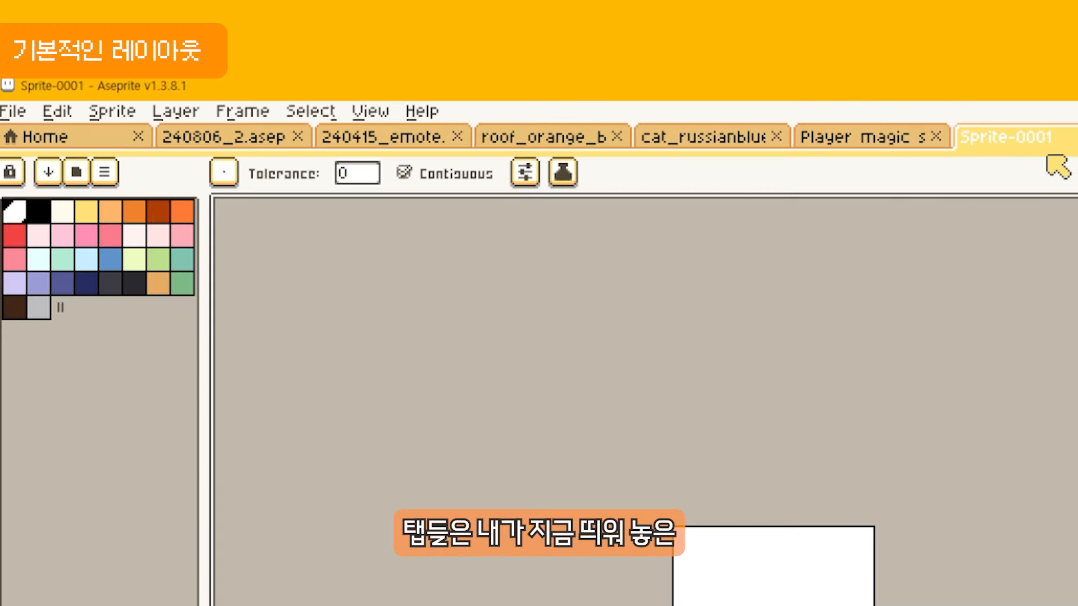
click(225, 137)
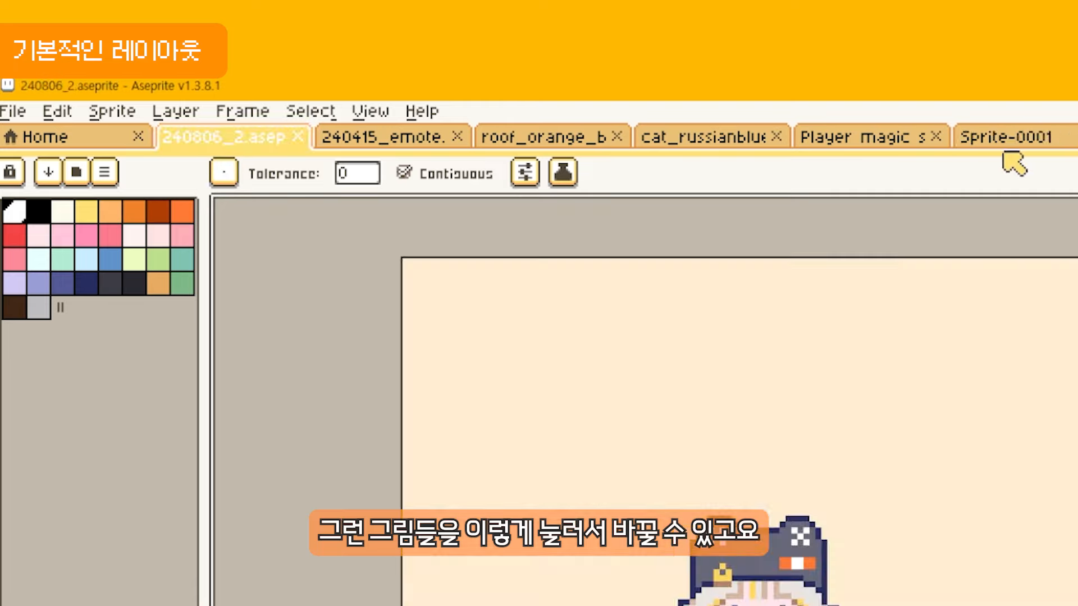
click(1010, 140)
click(228, 138)
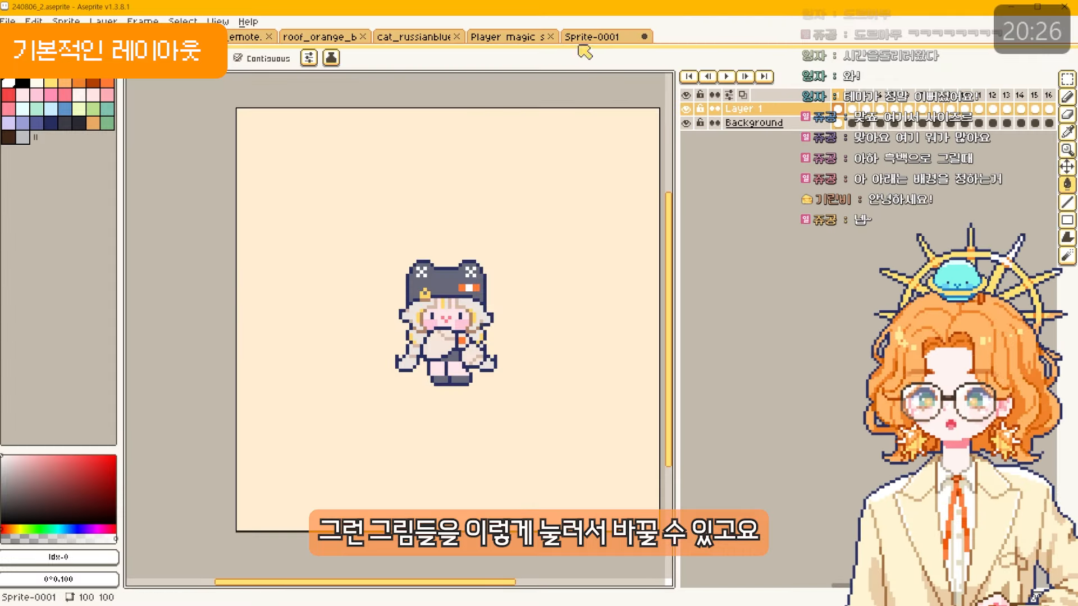
click(592, 37)
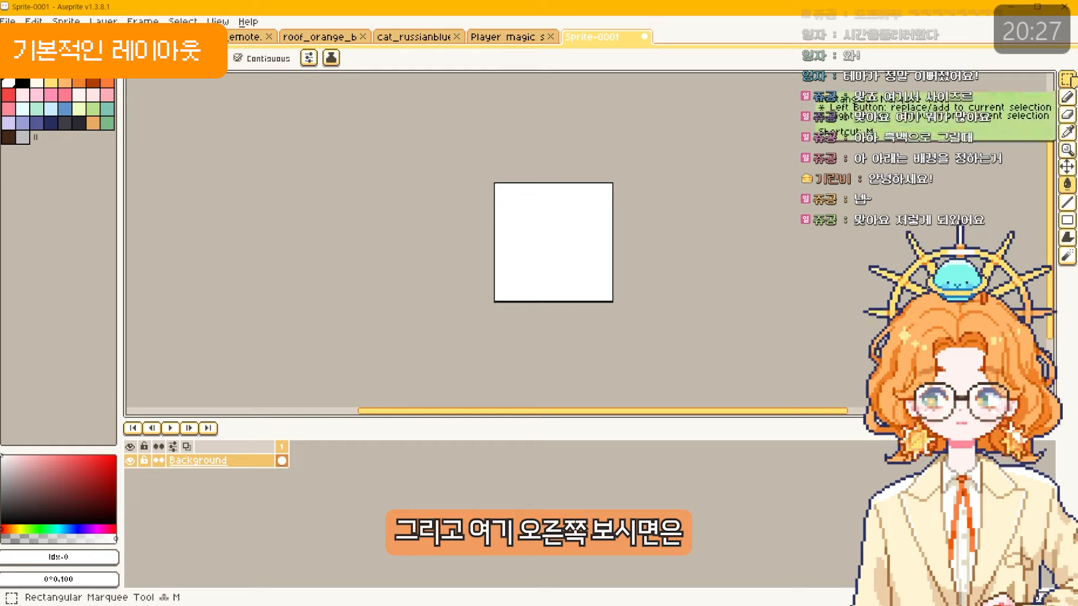
- Add a new layer above the Background layer in the timeline
key(ctrl)
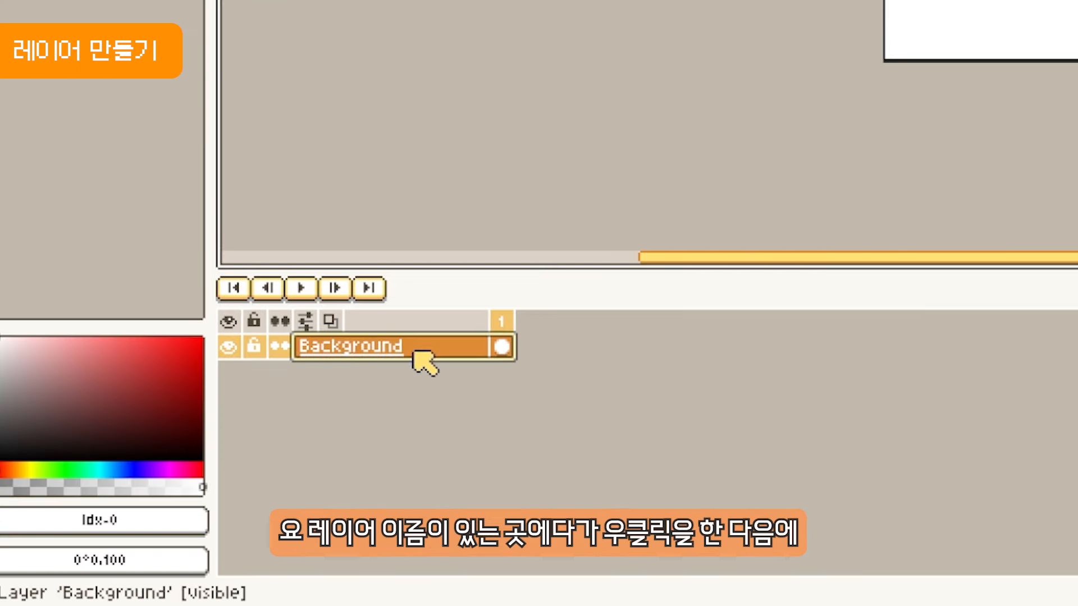
right_click(389, 344)
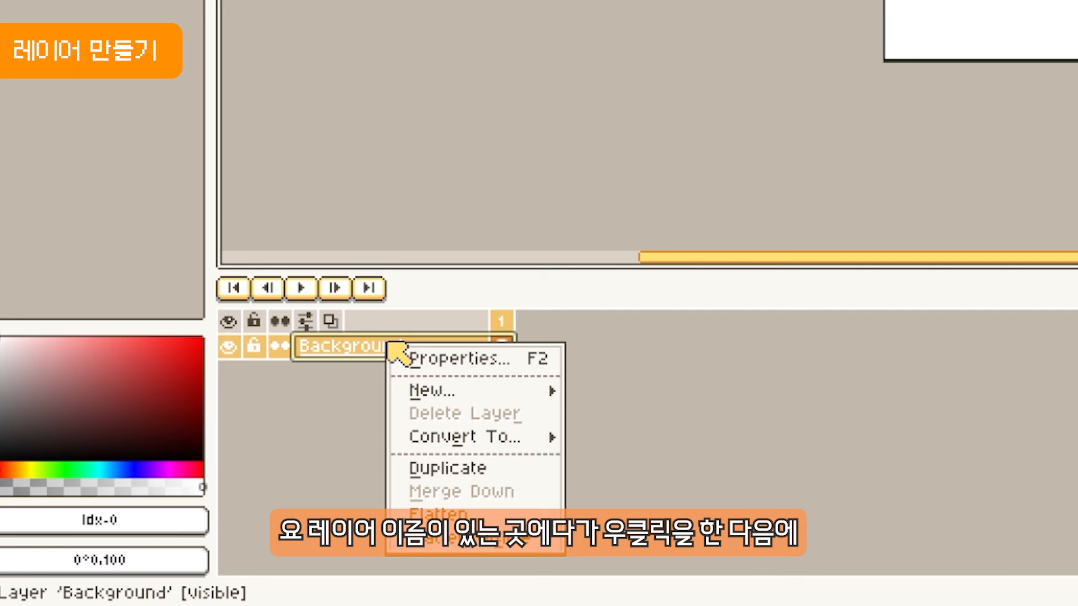
mouse_move(453, 391)
click(683, 395)
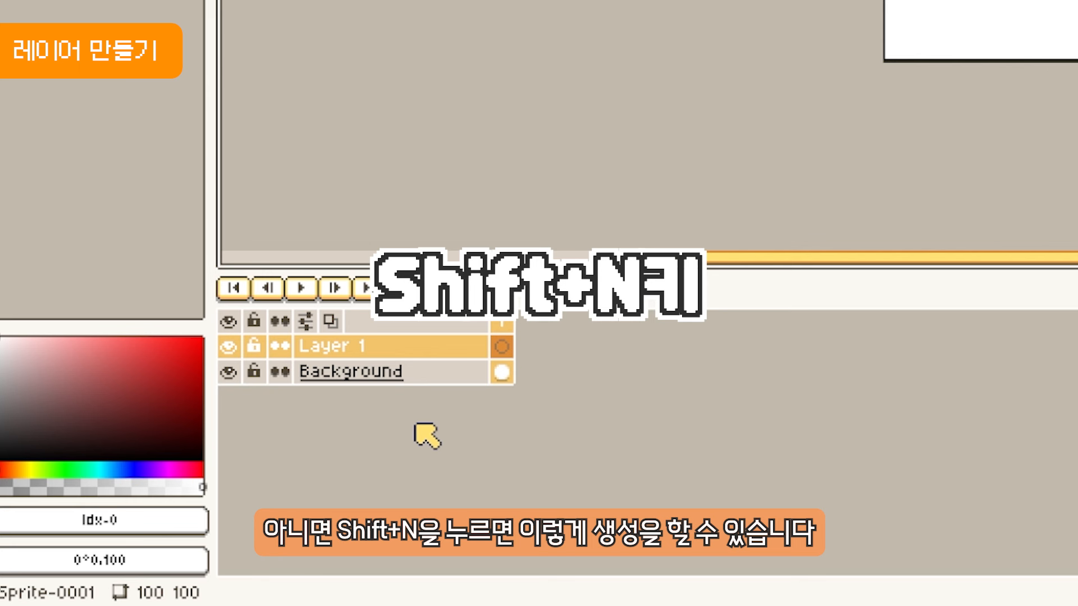
- Add six more empty layers, Layer 2 through Layer 7, above Layer 1
key(shift+n)
key(shift+n)
key(shift+n)
key(shift+n)
key(shift+n)
key(shift+n)
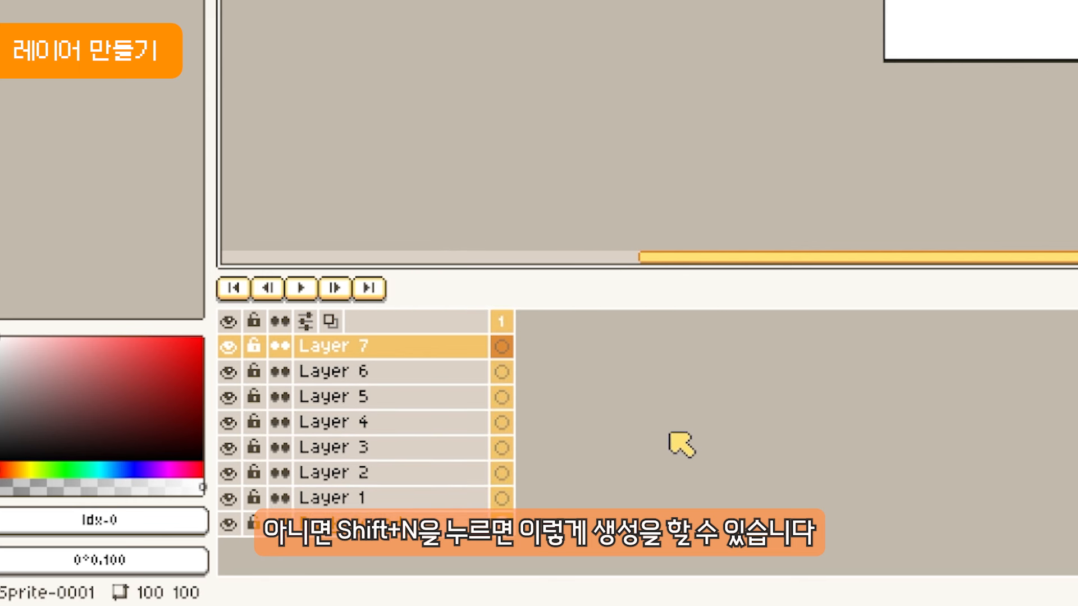
- Delete Layers 7 through 3 together and delete Layer 2 as well, keeping Layer 1 and Background
drag(438, 344, 452, 447)
key(Delete)
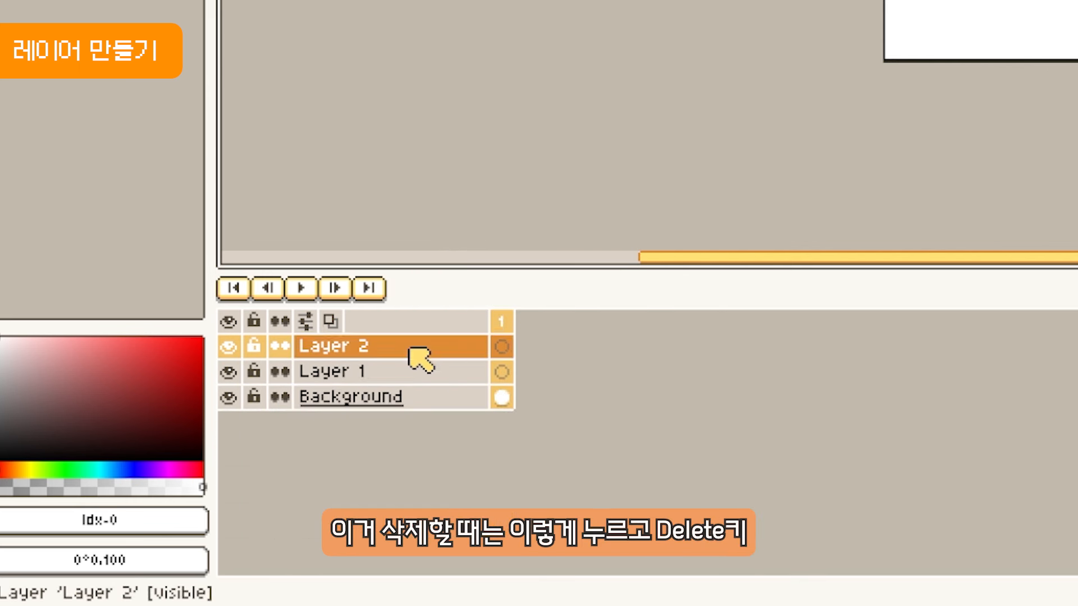
key(Delete)
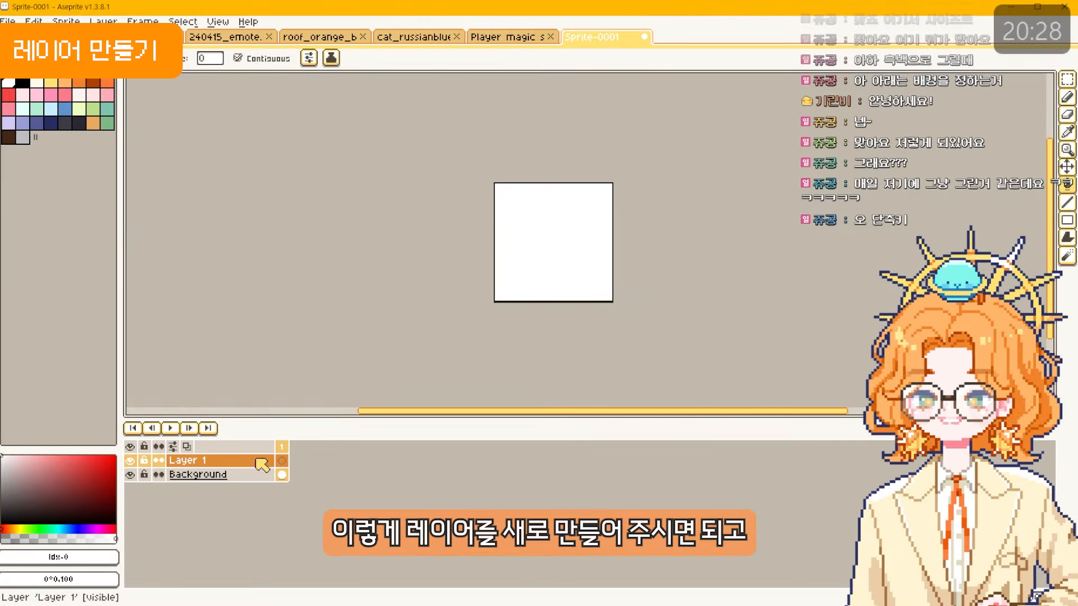
- Try freehand blue pencil strokes and a rough circle on the Background layer, and undo the drawing
click(261, 475)
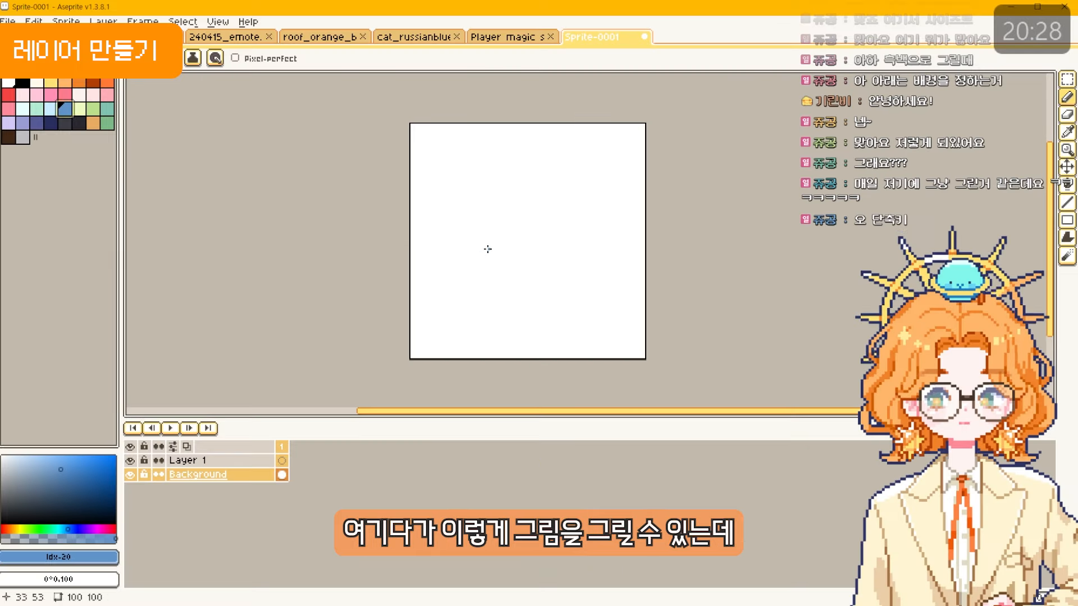
mouse_move(481, 276)
mouse_down()
mouse_move(487, 174)
mouse_move(598, 299)
mouse_up()
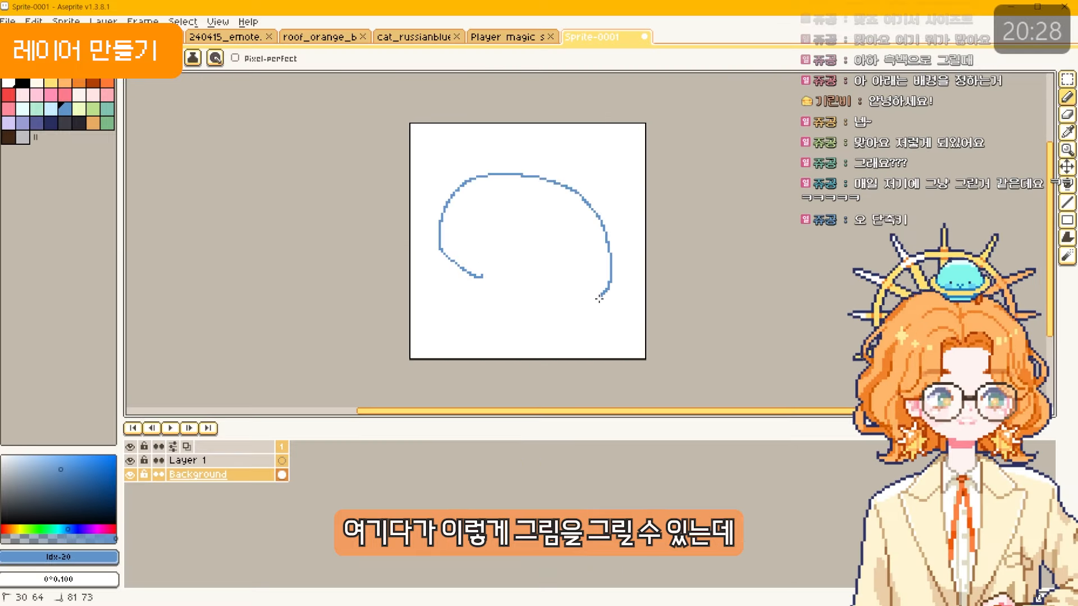
drag(515, 226, 544, 278)
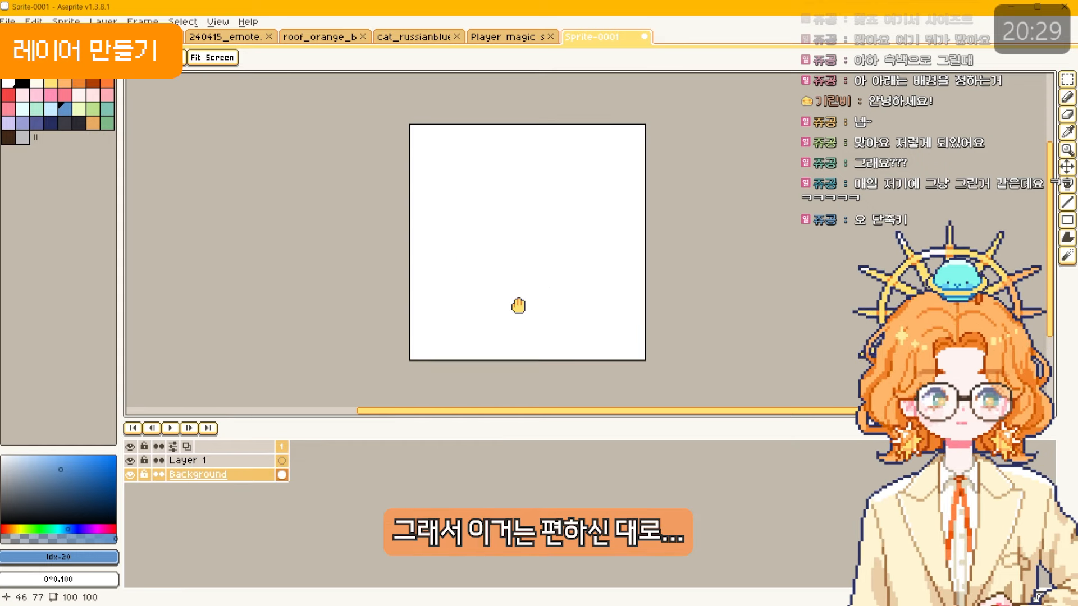
key(b)
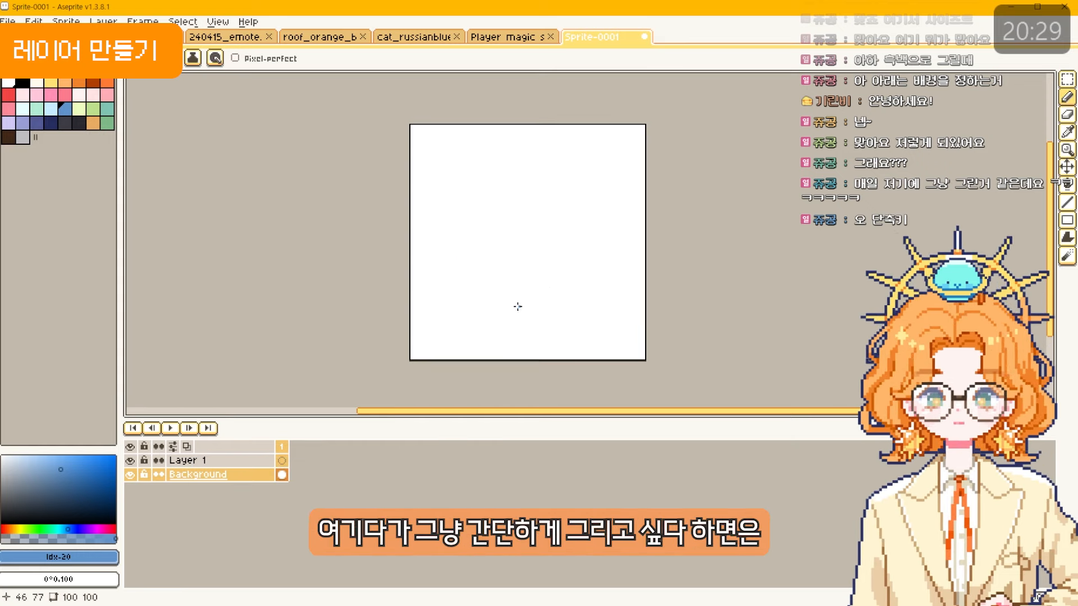
drag(468, 264, 491, 301)
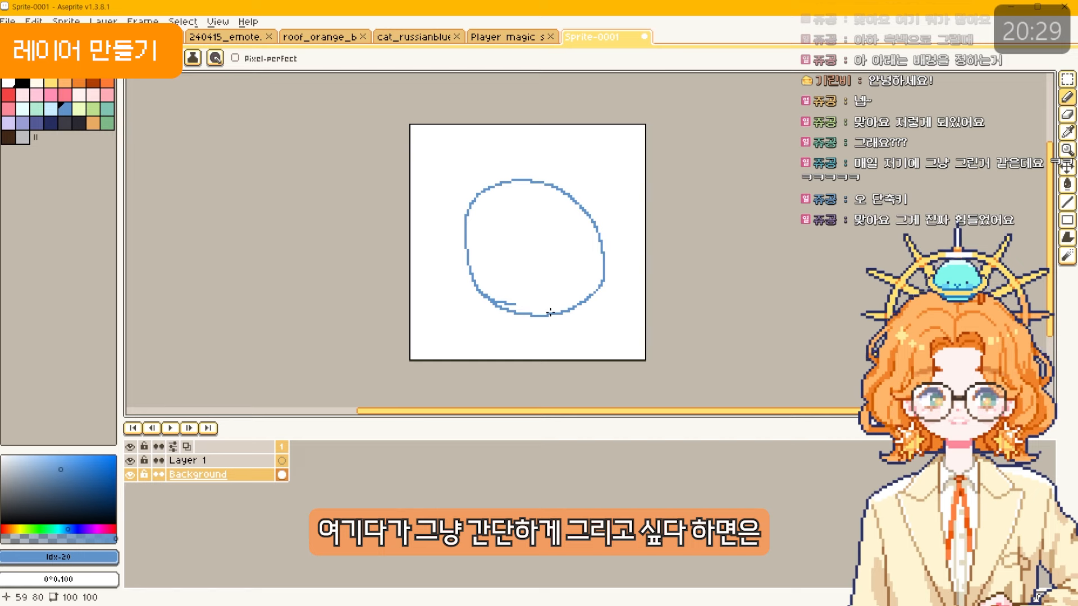
key(ctrl+z)
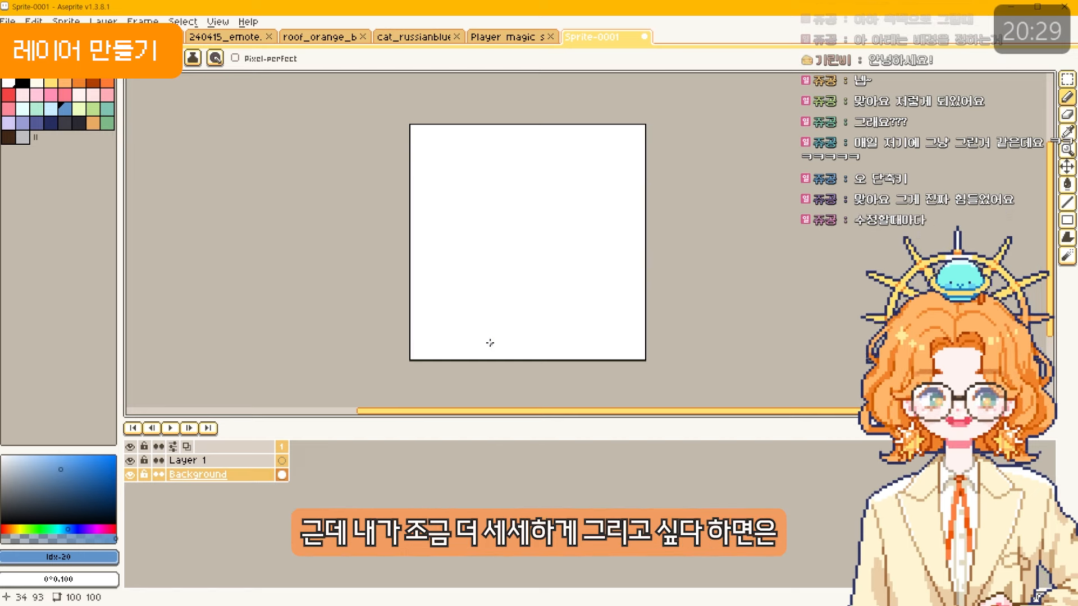
- Select Layer 1, hide the Background layer to check transparency, and draw a rough blue circle outline on Layer 1
click(216, 460)
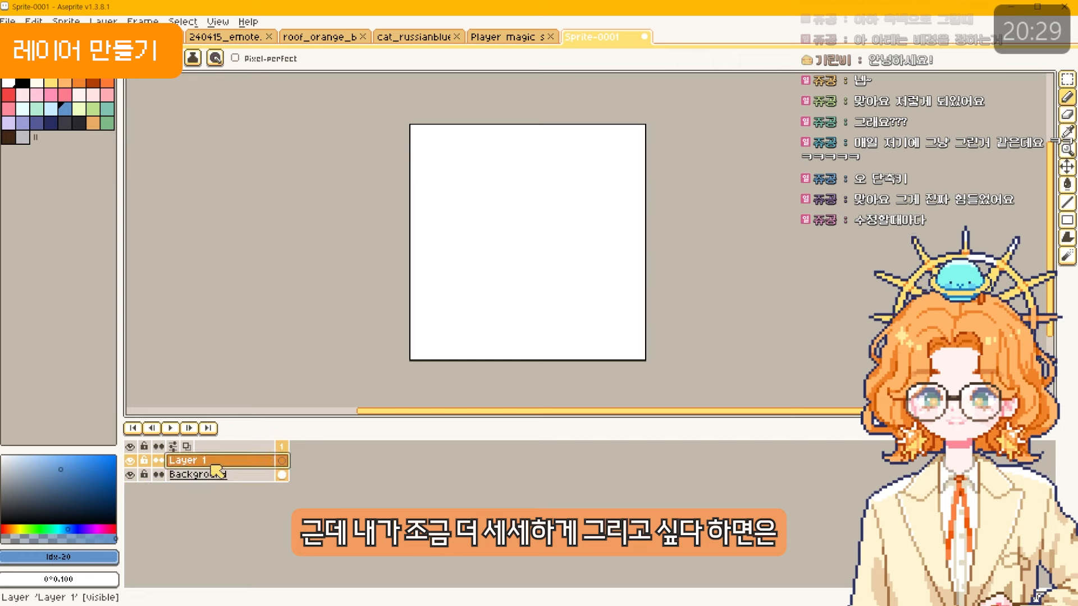
click(130, 474)
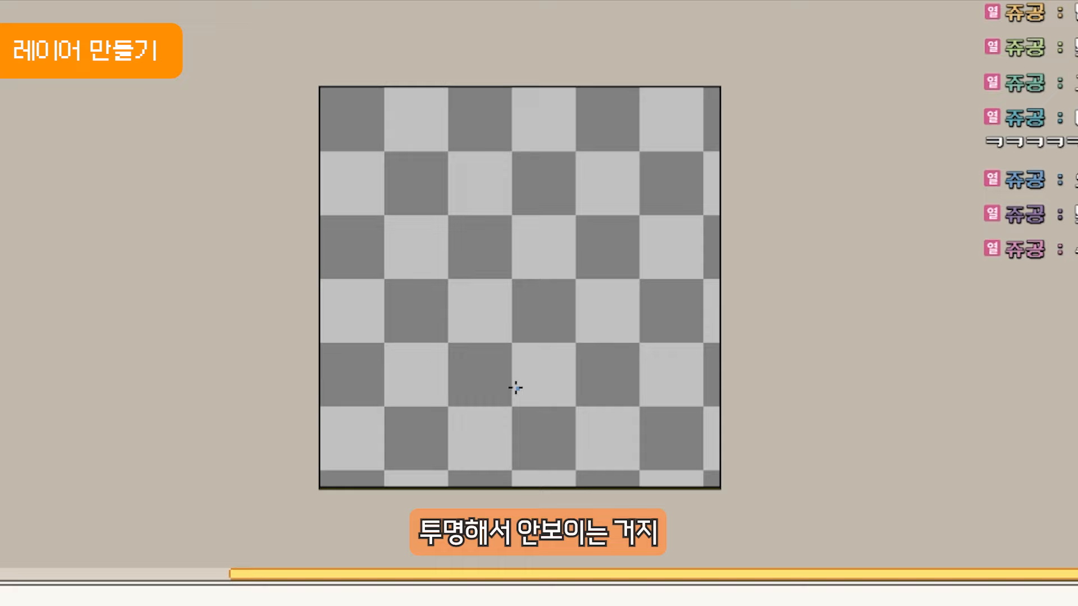
drag(515, 387, 511, 386)
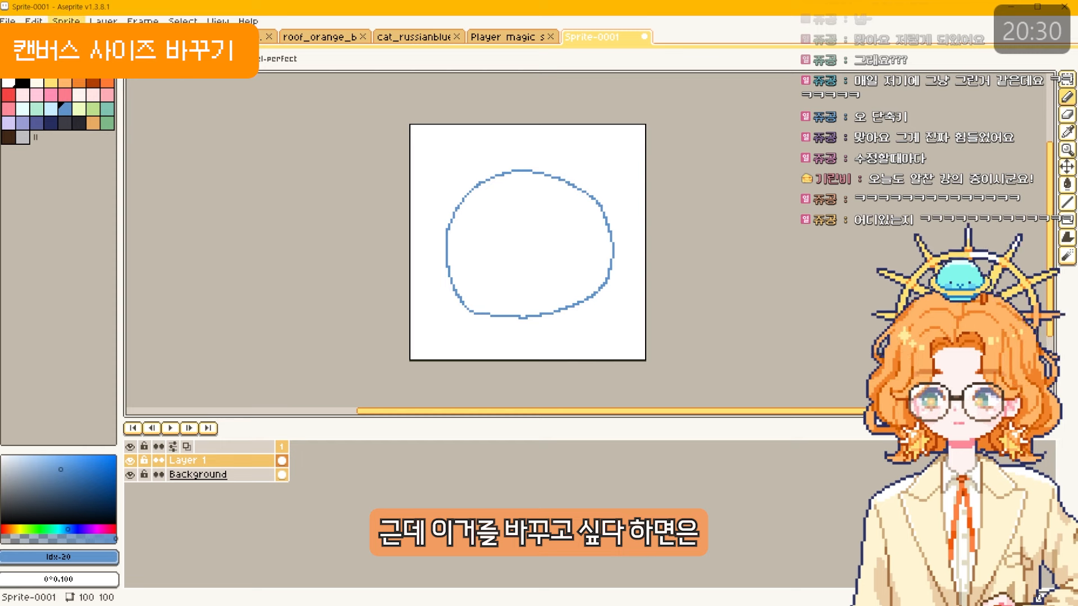
- Scale the whole sprite to 50 × 50 px with Sprite Size and Nearest-neighbor interpolation, and undo the resize
click(68, 21)
click(126, 111)
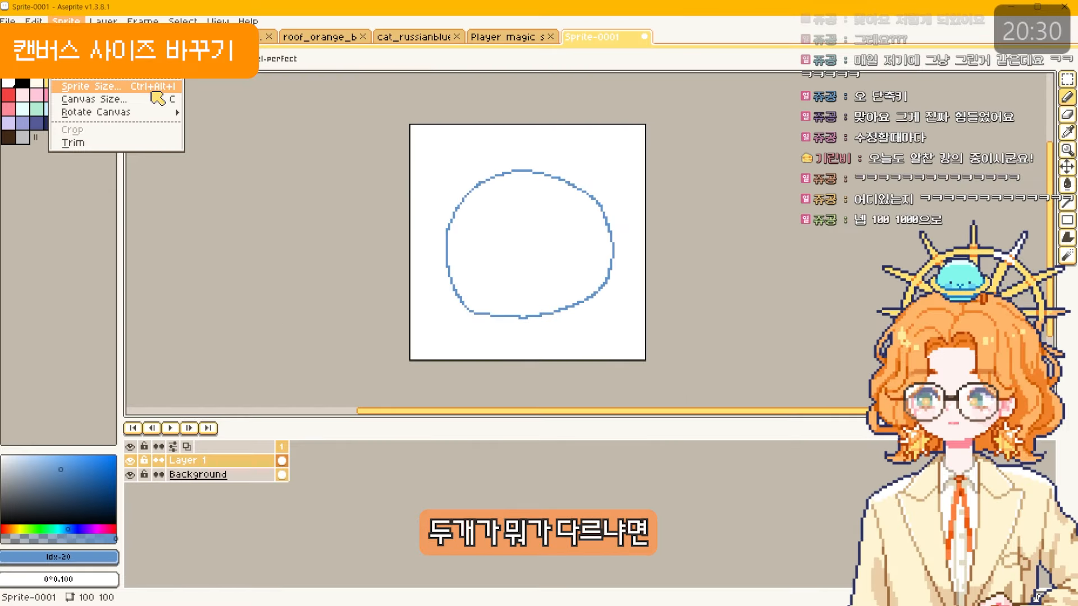
click(151, 92)
drag(543, 168, 293, 159)
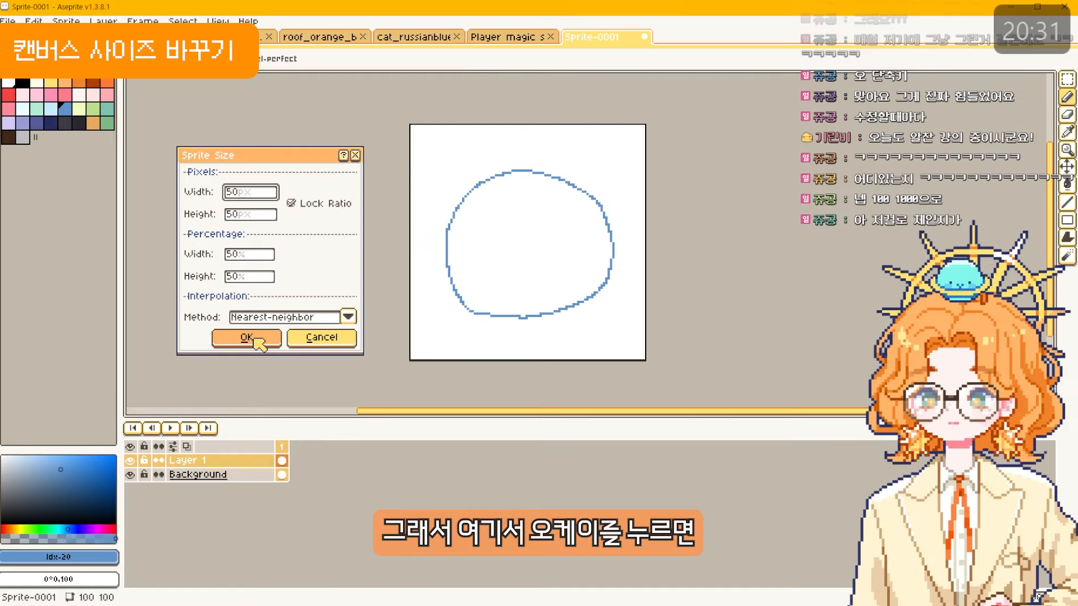
click(270, 413)
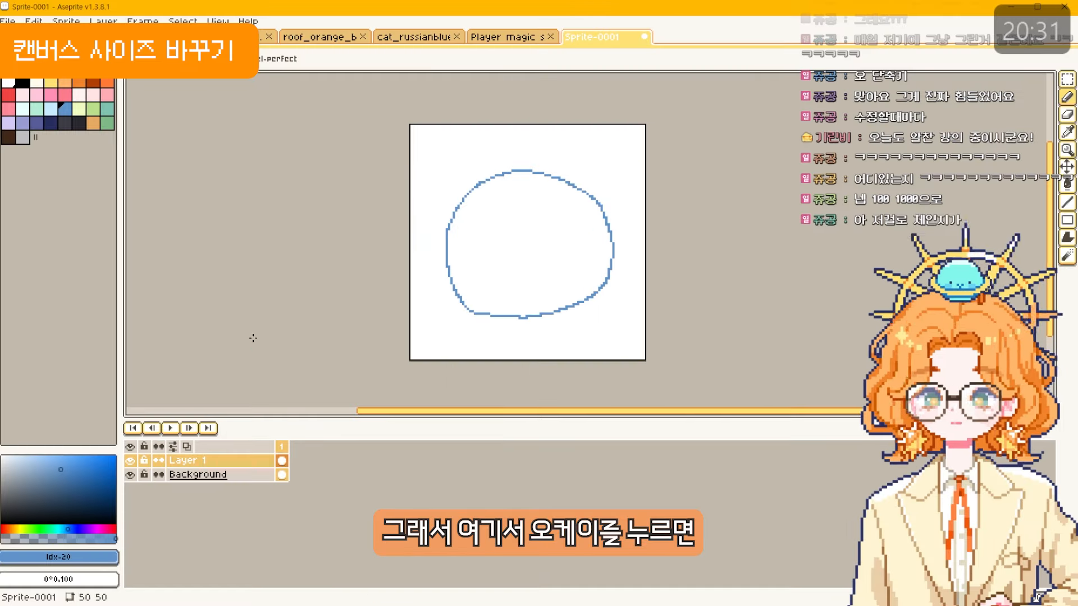
key(z)
click(633, 247)
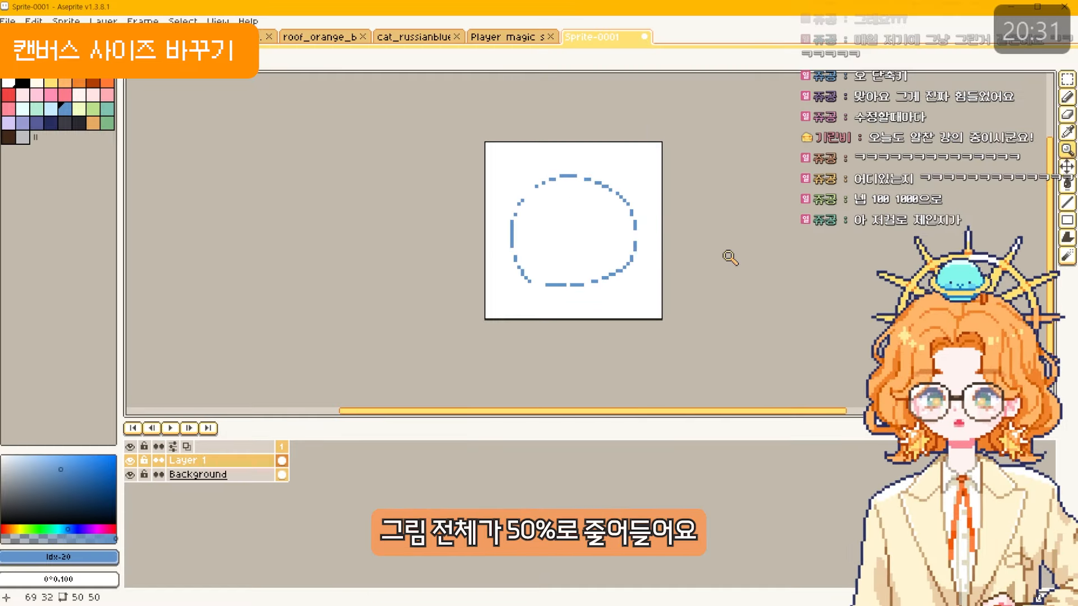
key(ctrl+z)
- Crop the canvas to 50 px wide and 50 px high with Canvas Size, anchored at the centre, and undo it
click(65, 21)
click(73, 106)
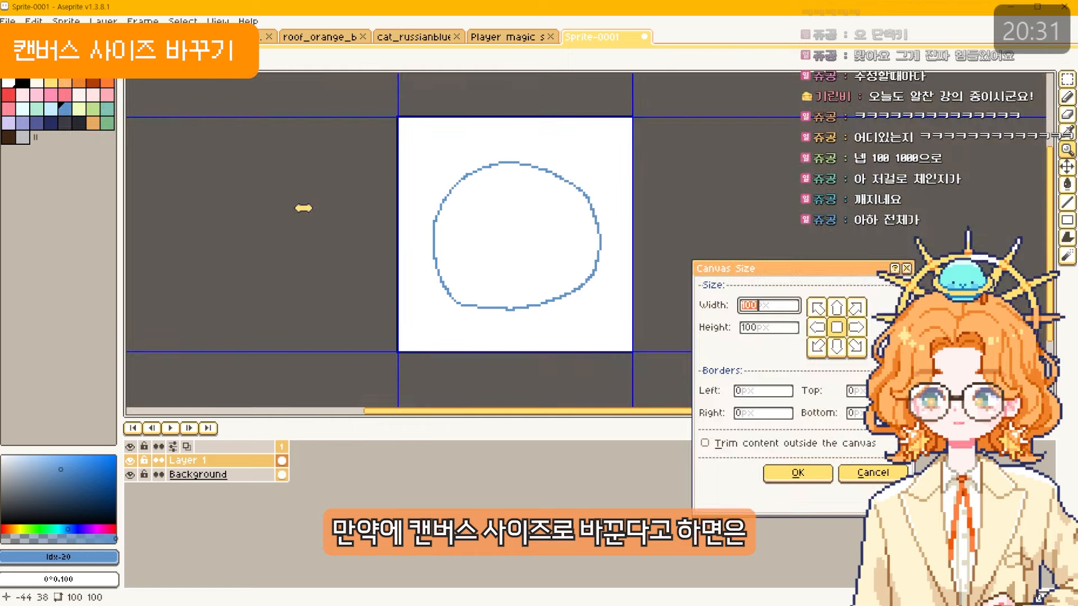
text(50)
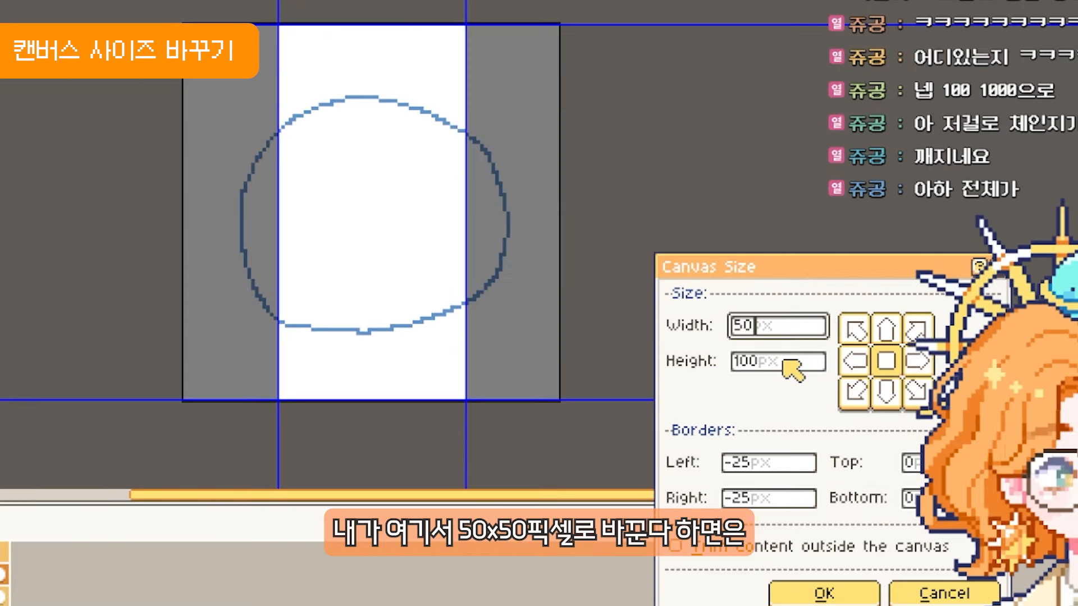
click(760, 328)
text(50)
click(829, 586)
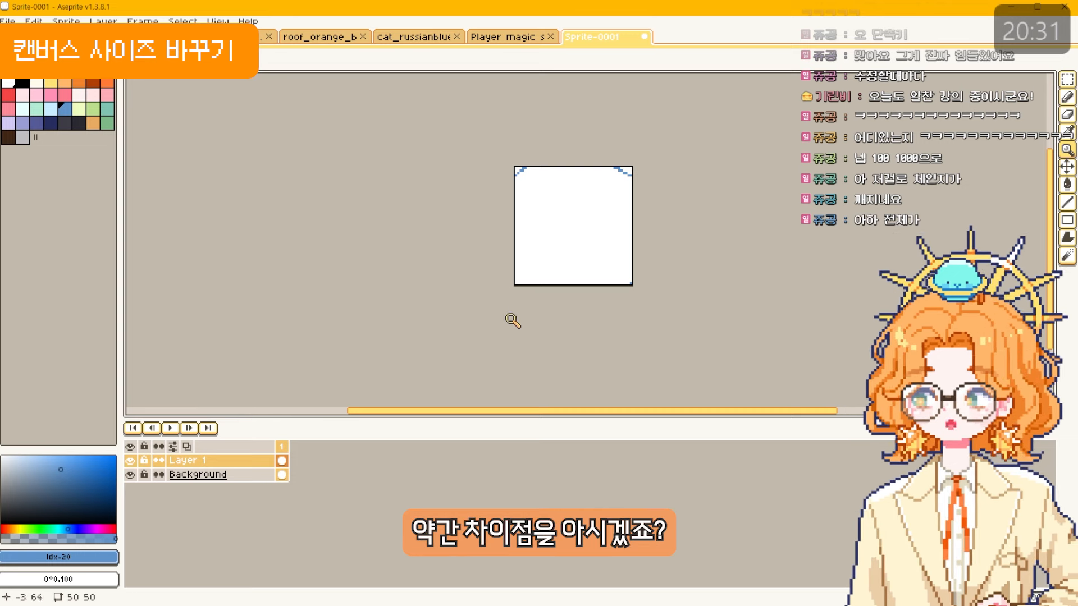
key(ctrl+z)
- Shrink the drawing again with Sprite Size by setting the width to 50 px with the ratio locked
click(66, 21)
click(107, 86)
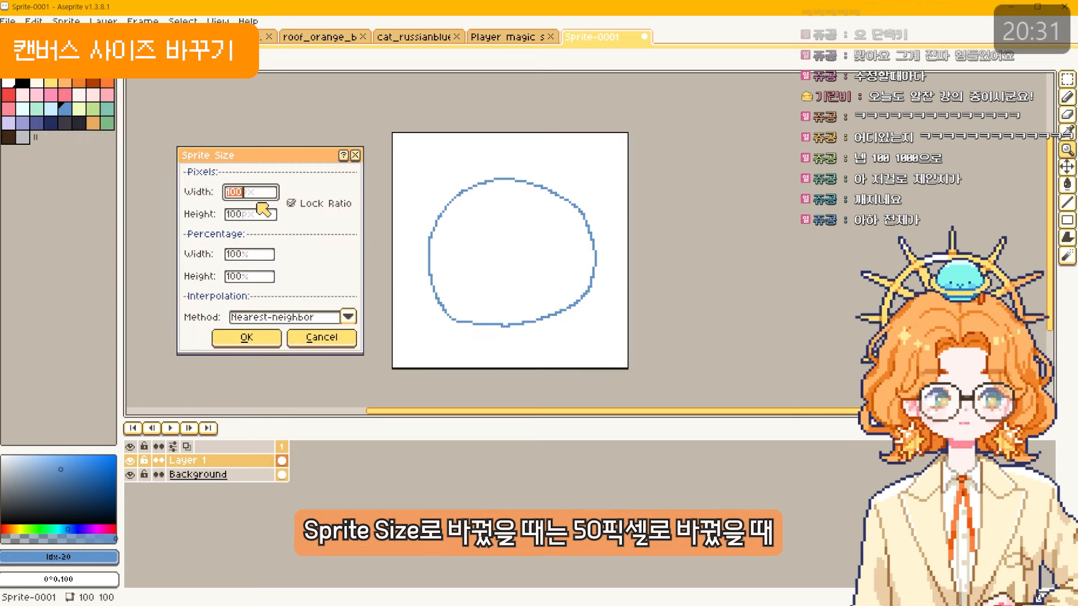
text(50)
click(247, 339)
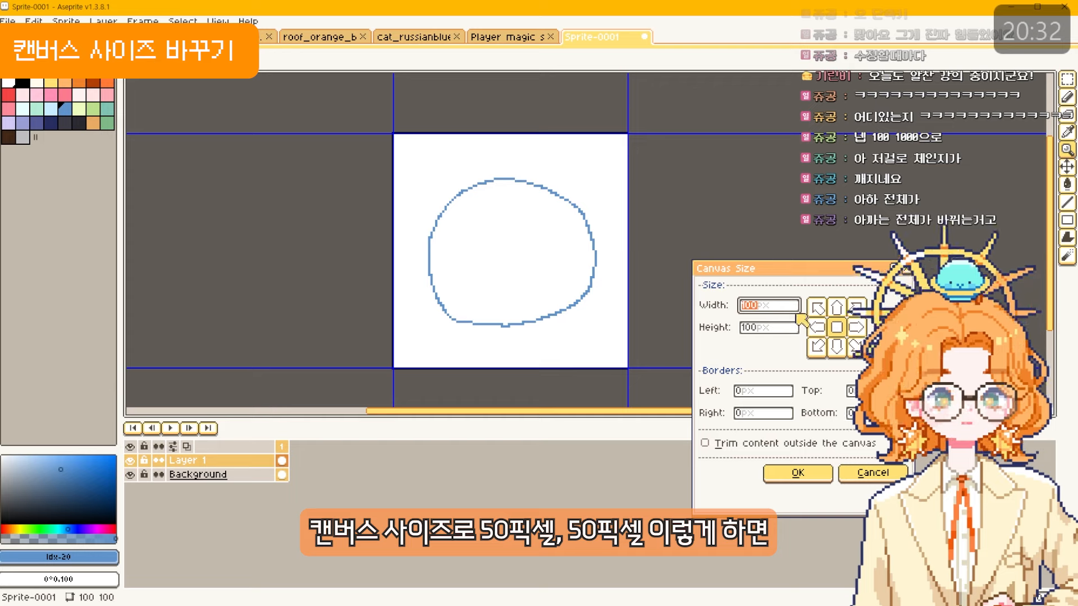
- Repeat the Canvas Size crop with width and height both set to 50 px, and undo the crop
text(50)
key(Tab)
text(50)
click(797, 472)
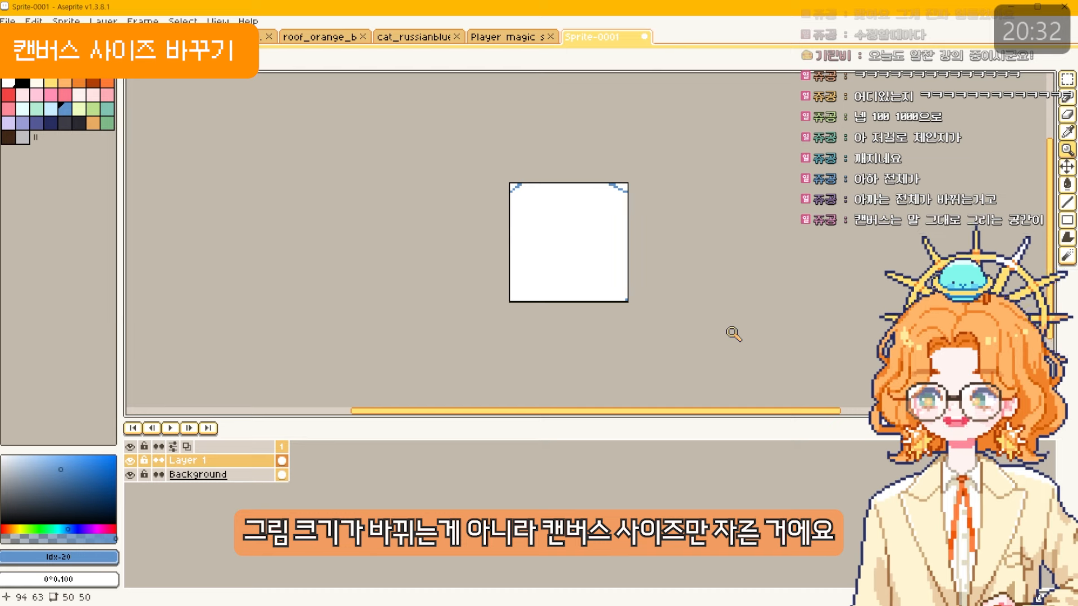
key(ctrl+z)
click(66, 21)
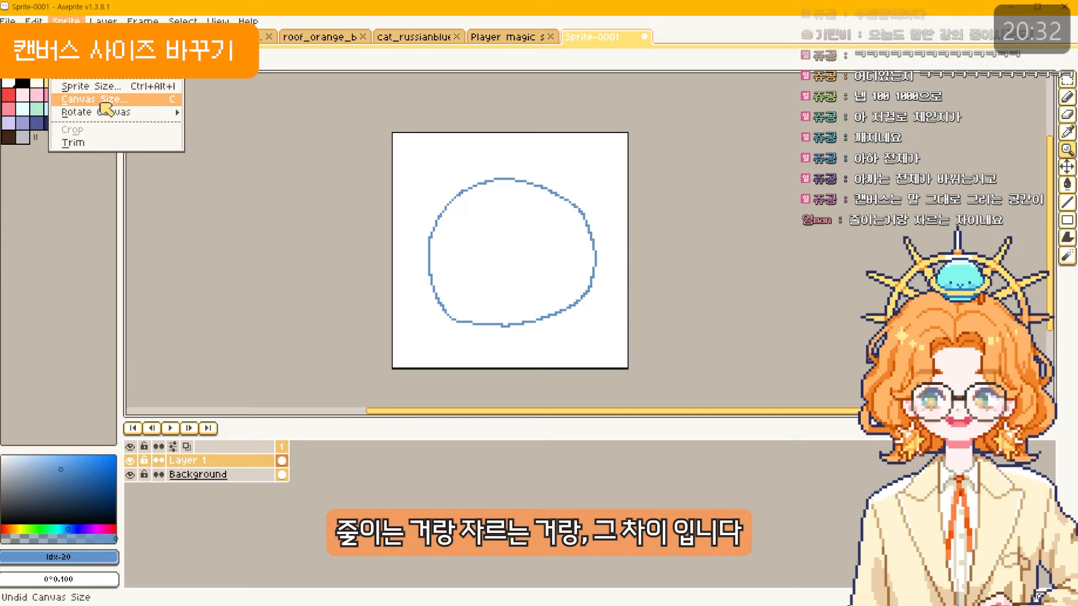
- Preview a 50 × 50 px crop in Canvas Size, and try resizing the canvas by moving its upper border guide
click(102, 101)
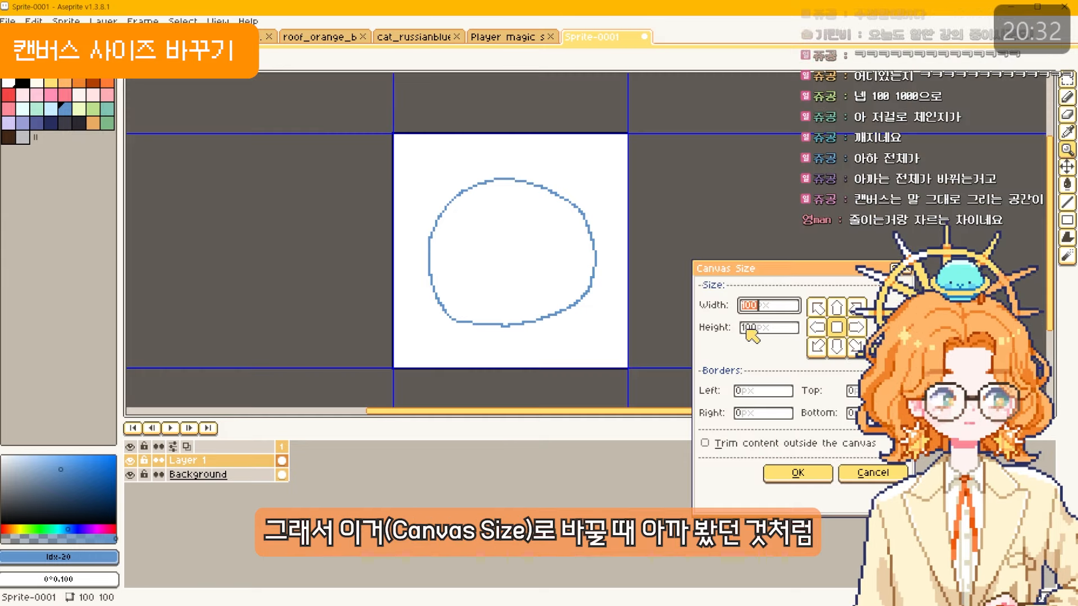
text(50)
key(Tab)
text(50)
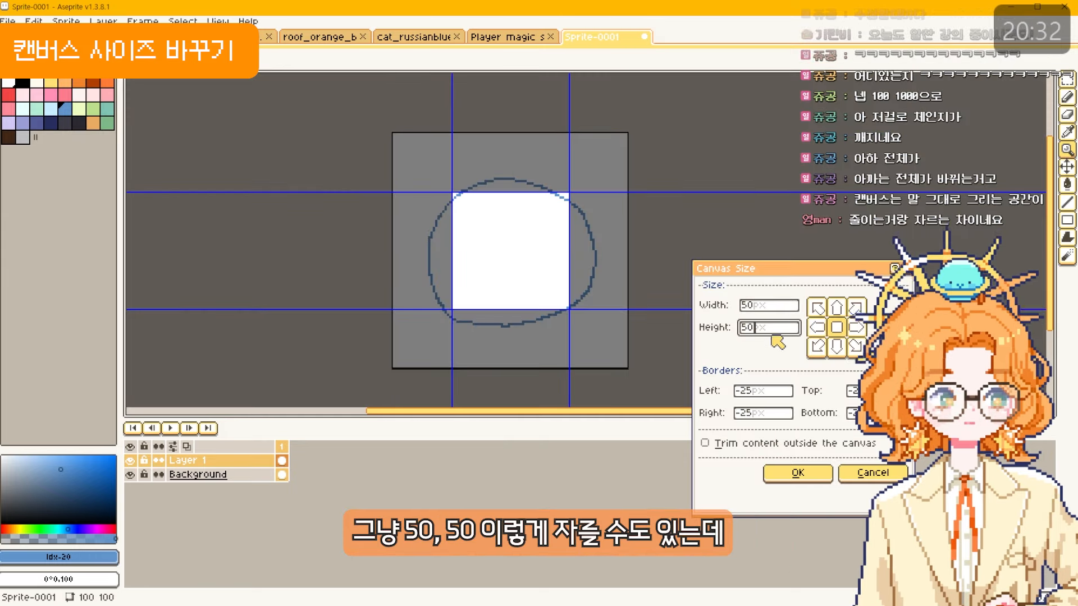
key(BackSpace)
drag(771, 306, 742, 304)
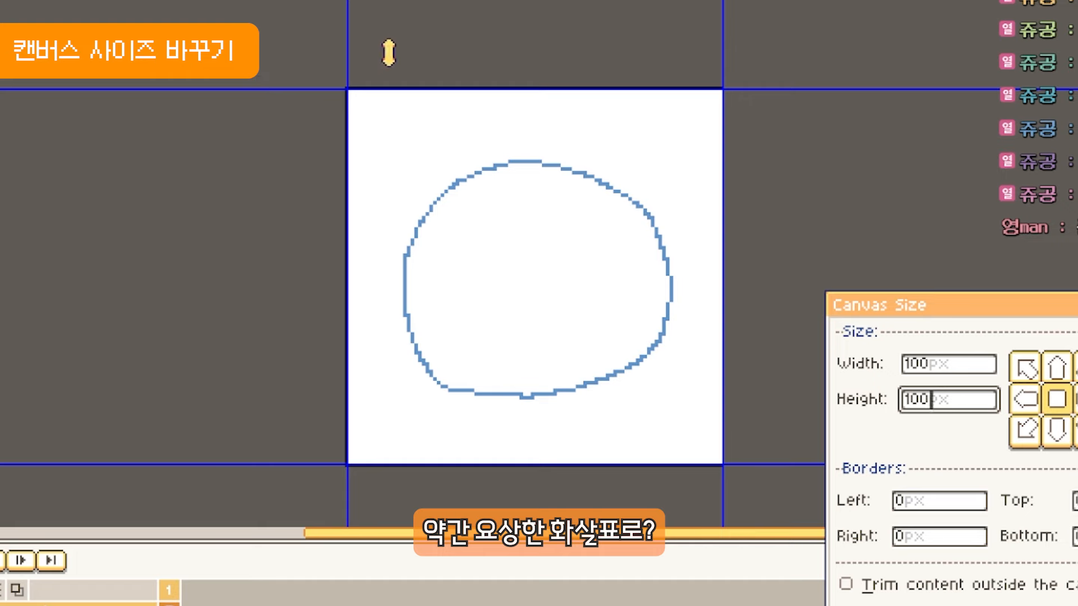
drag(482, 88, 491, 245)
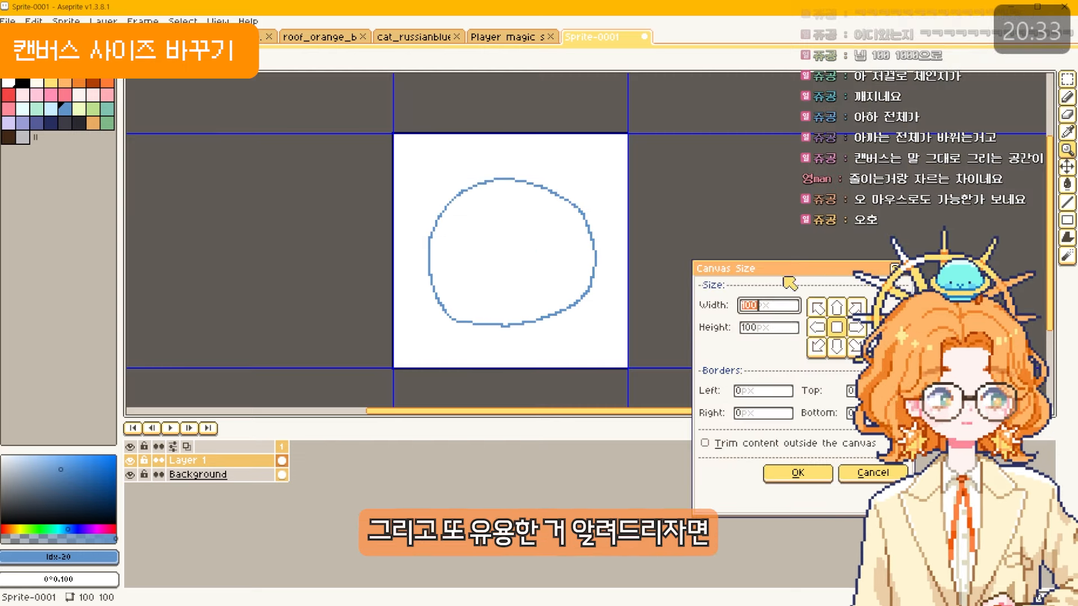
- Move the Canvas Size dialog closer to the drawing and preview a 50 × 50 px crop anchored at the centre
drag(786, 275, 743, 182)
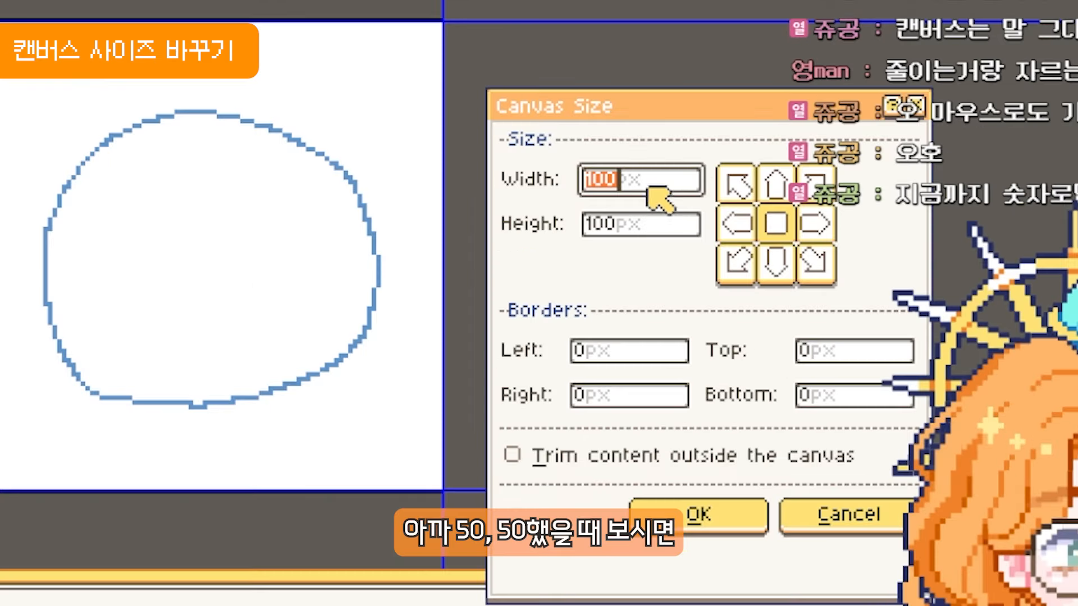
text(50)
click(646, 223)
text(50)
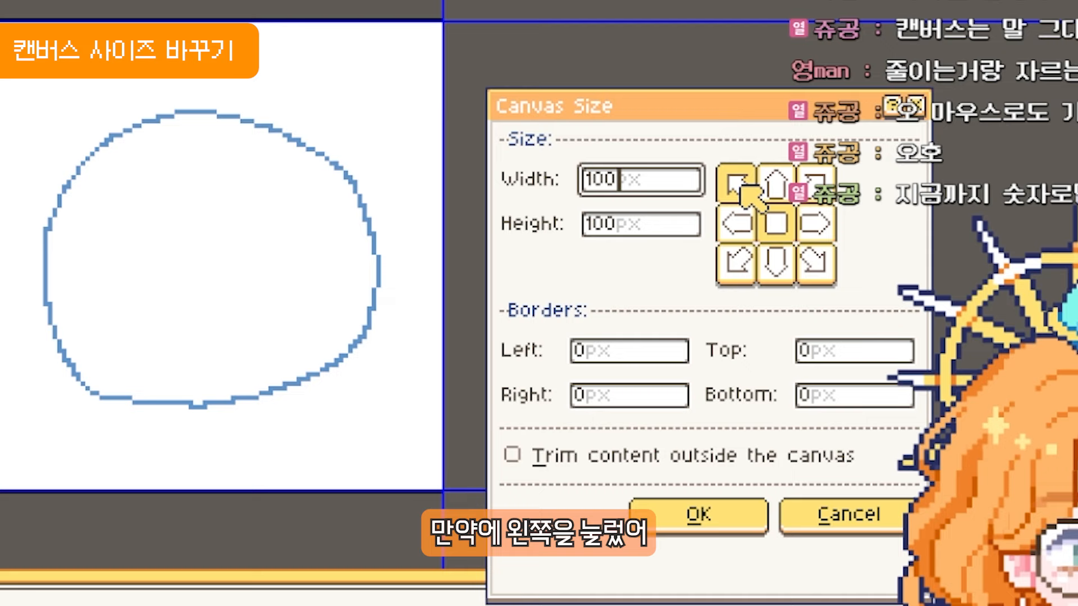
- Set the Canvas Size anchor to middle-left and preview the crop with width and height both at 50 px
click(775, 235)
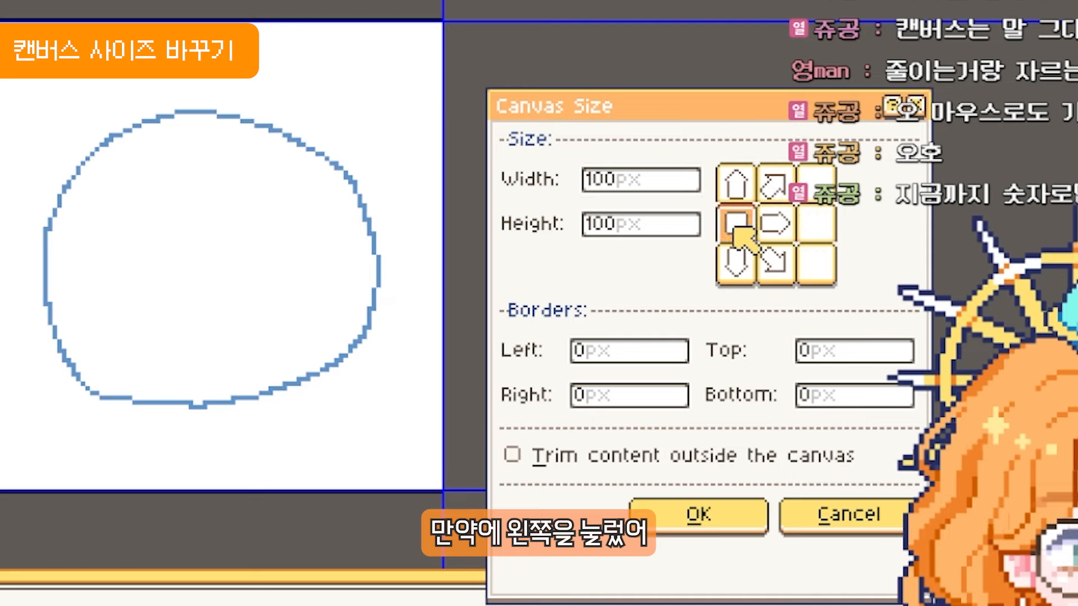
double_click(601, 179)
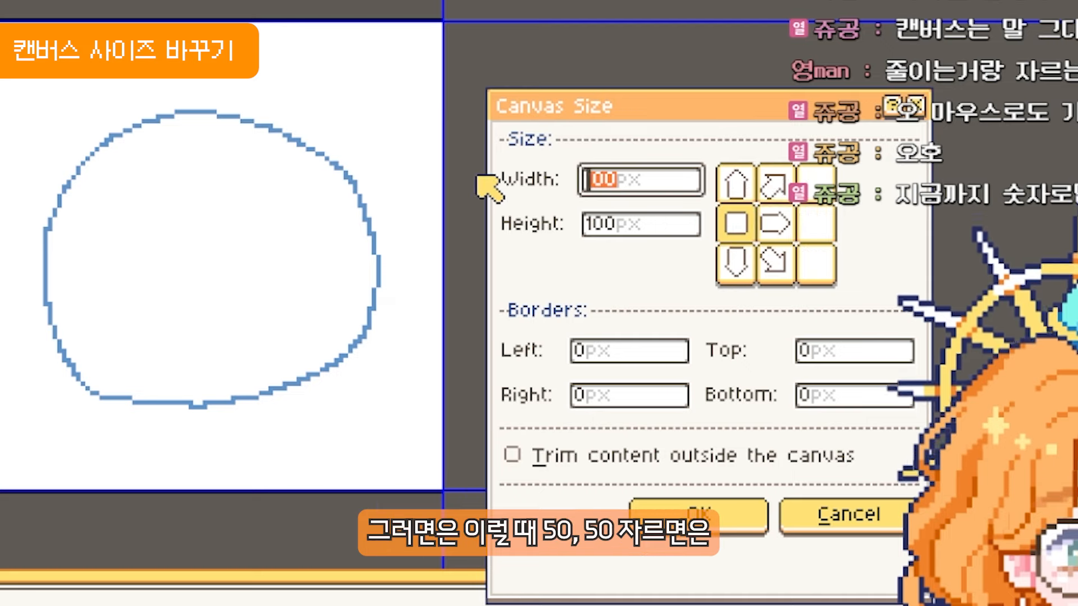
text(50)
double_click(631, 224)
text(50)
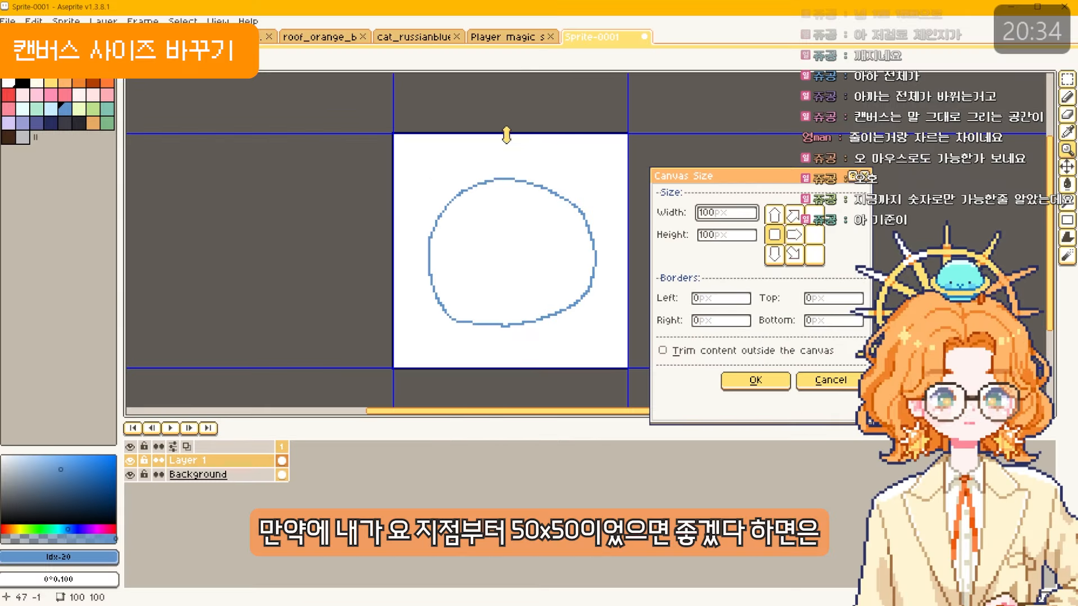
- Preview a 50 × 50 px crop anchored at the canvas's top-left corner, and reset the anchor to the centre
click(775, 217)
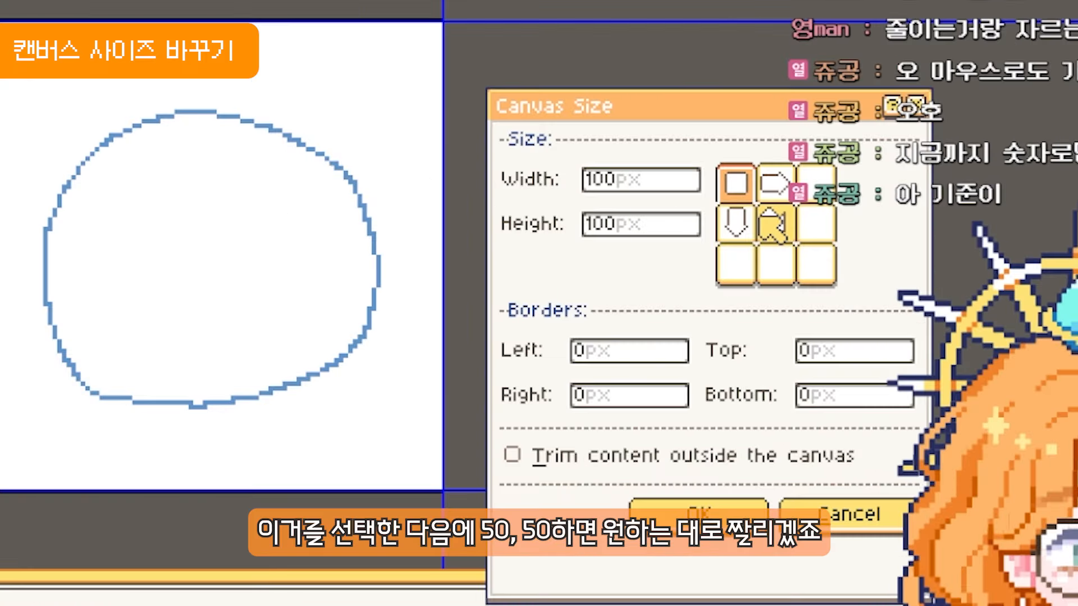
click(639, 179)
text(50)
click(644, 223)
text(50)
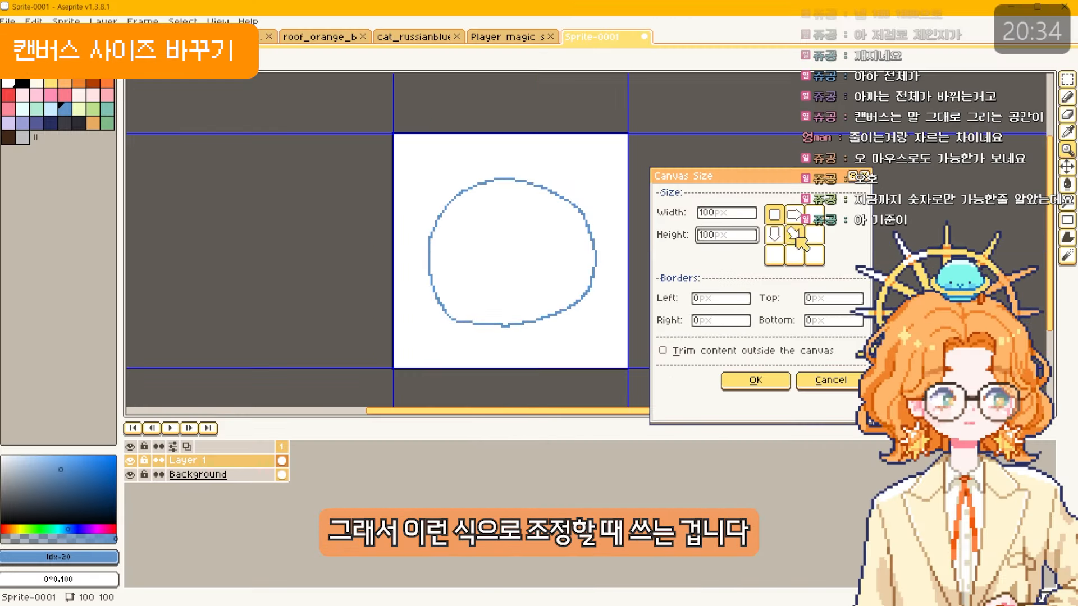
click(794, 236)
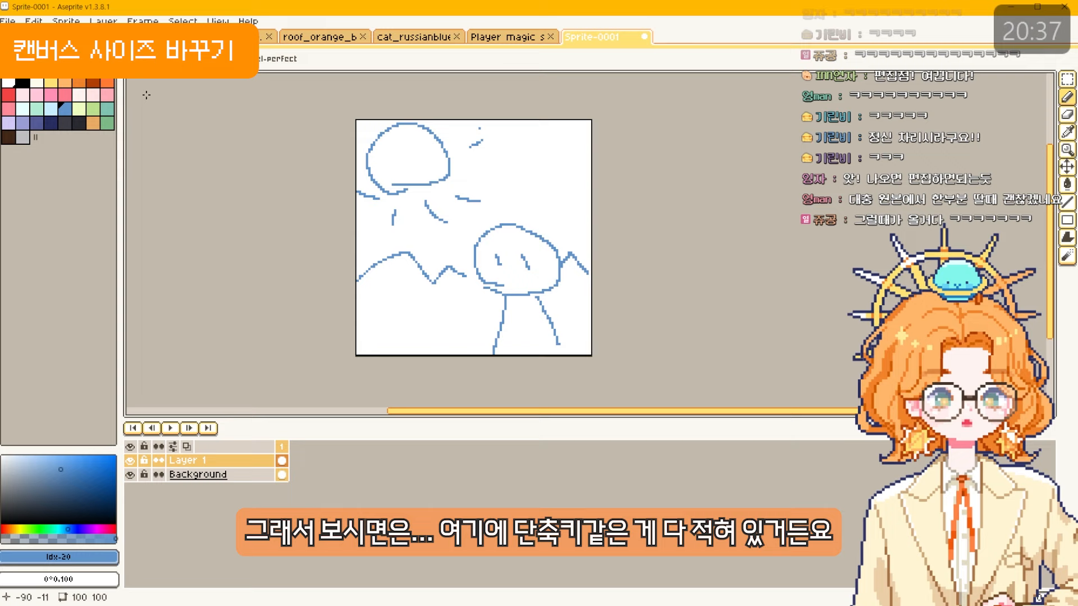
- Look up the keyboard shortcuts listed for the Sprite Size and Canvas Size commands
click(65, 21)
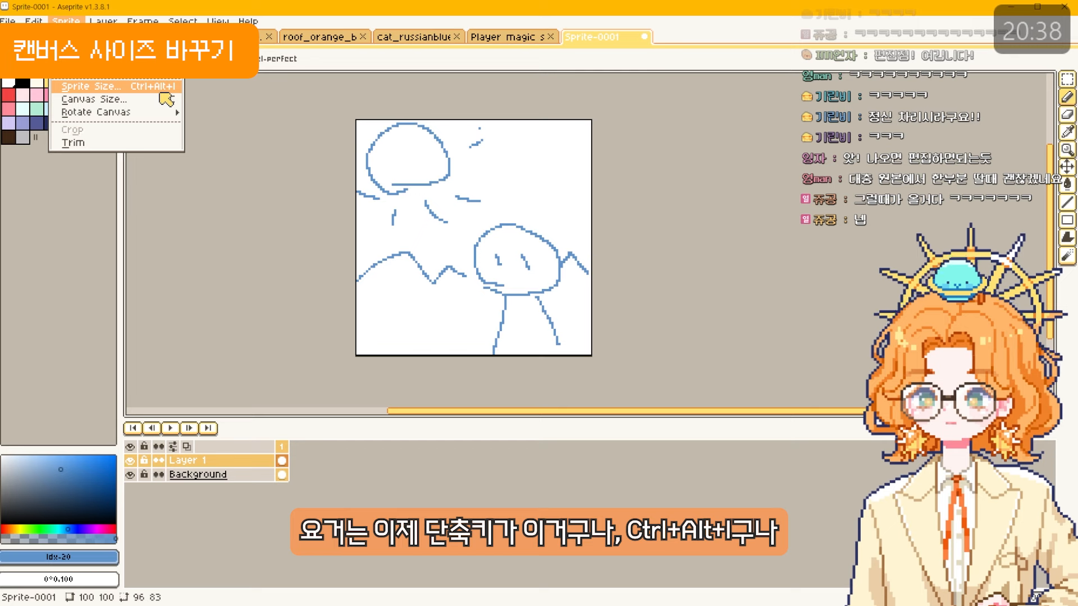
click(493, 65)
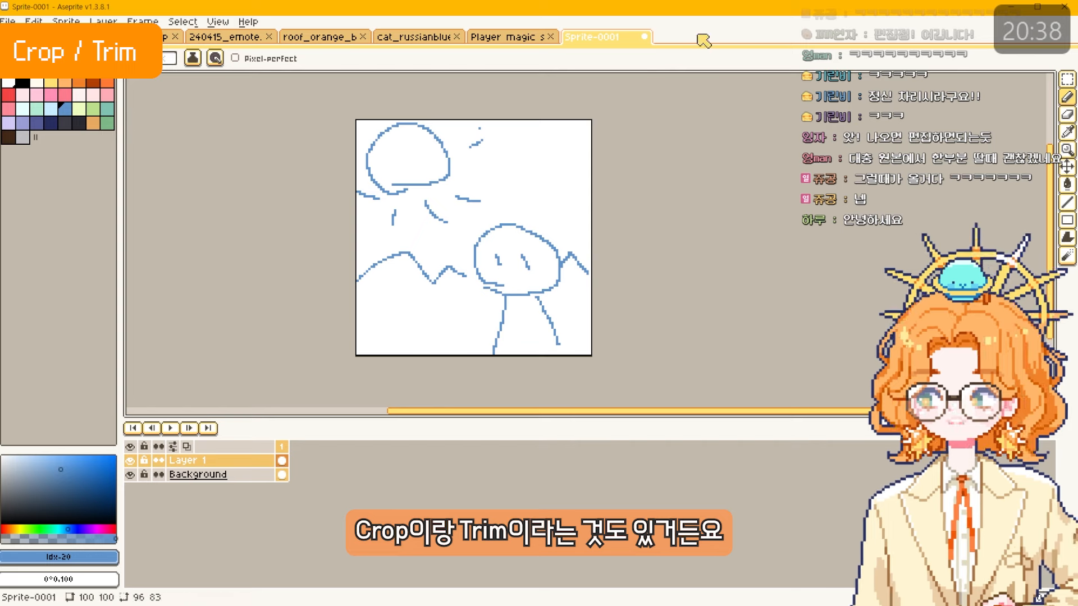
- Try cropping the sprite to rectangular selections: about 51 × 52 px around the figure, and an area over the sun
key(m)
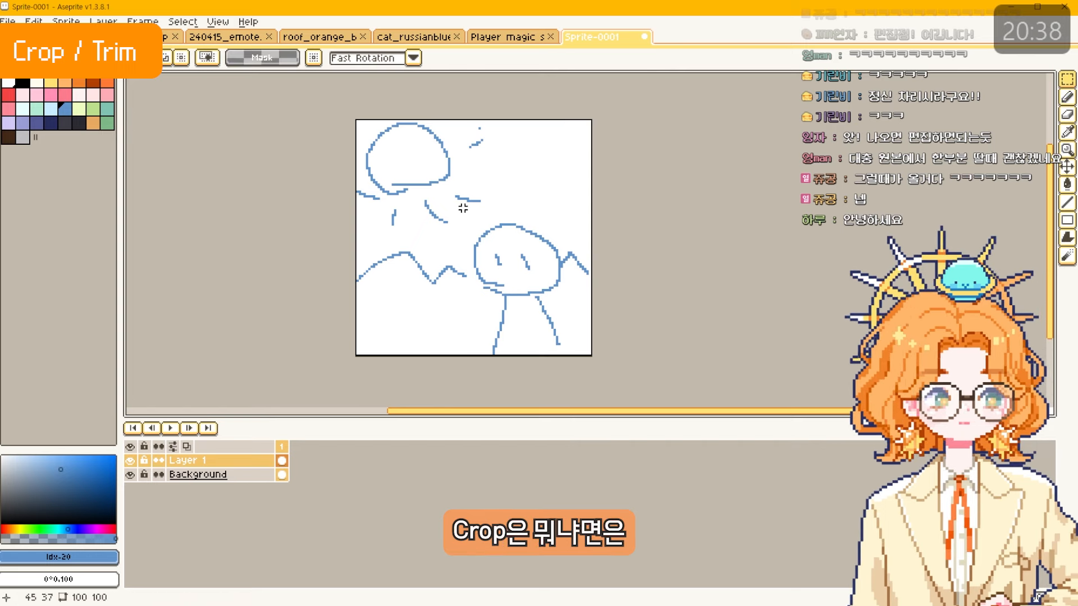
drag(460, 210, 580, 332)
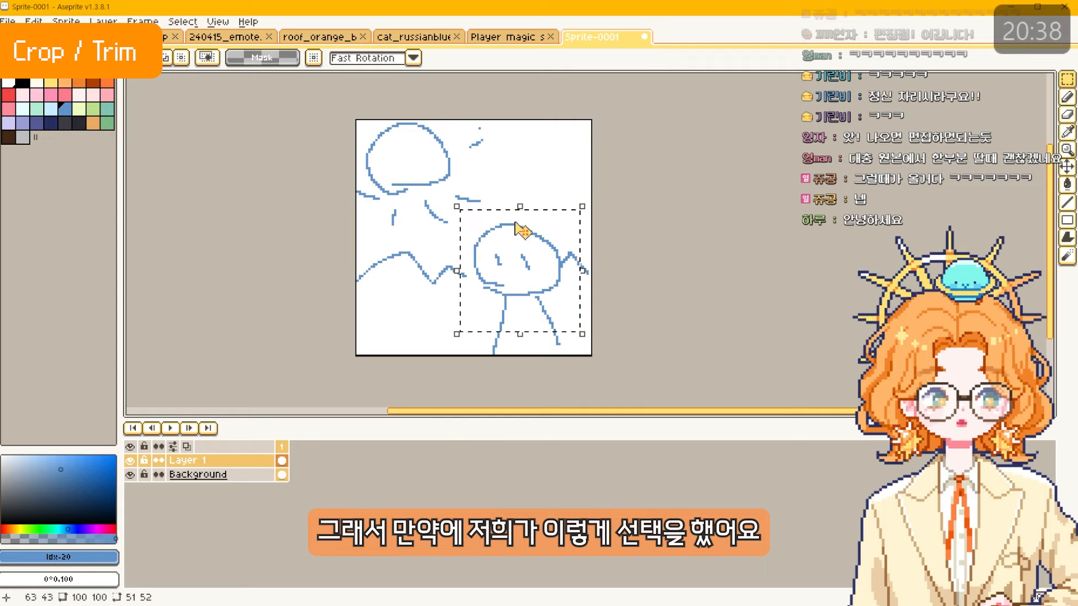
click(34, 22)
mouse_move(68, 23)
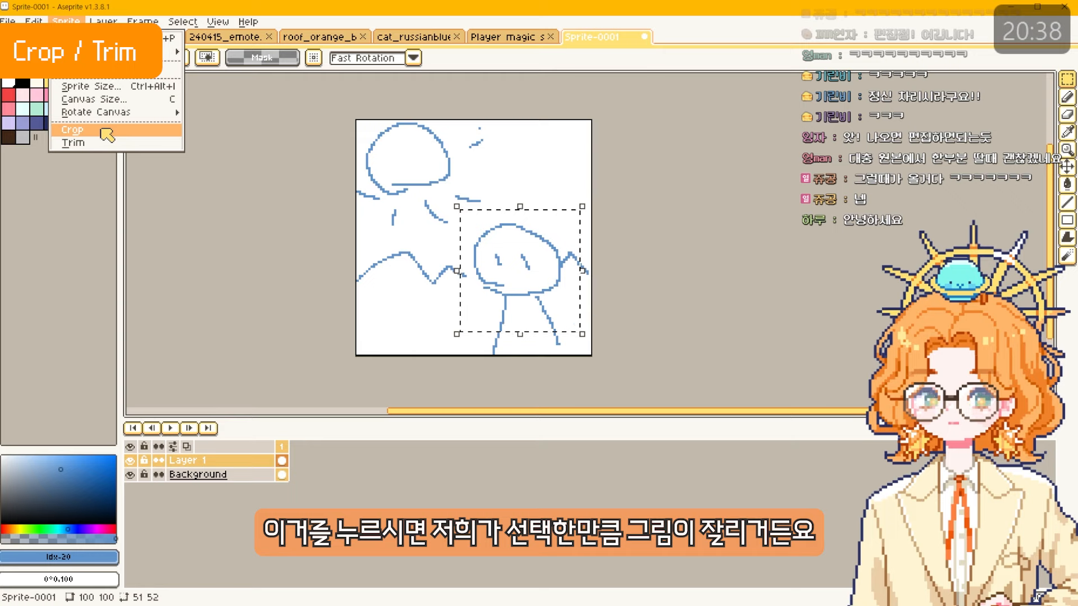
click(102, 130)
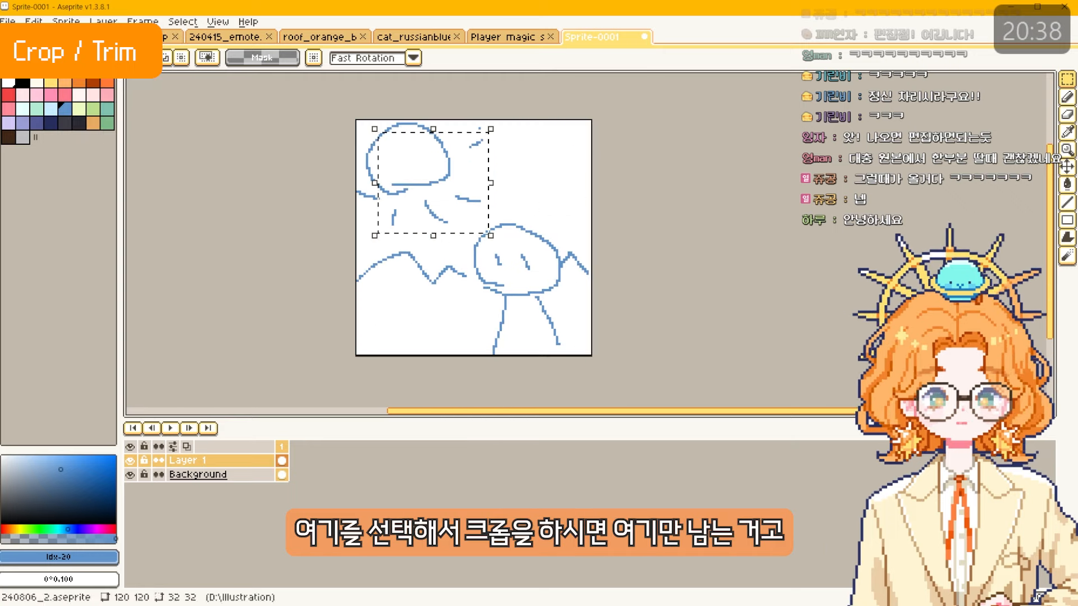
click(34, 21)
click(104, 144)
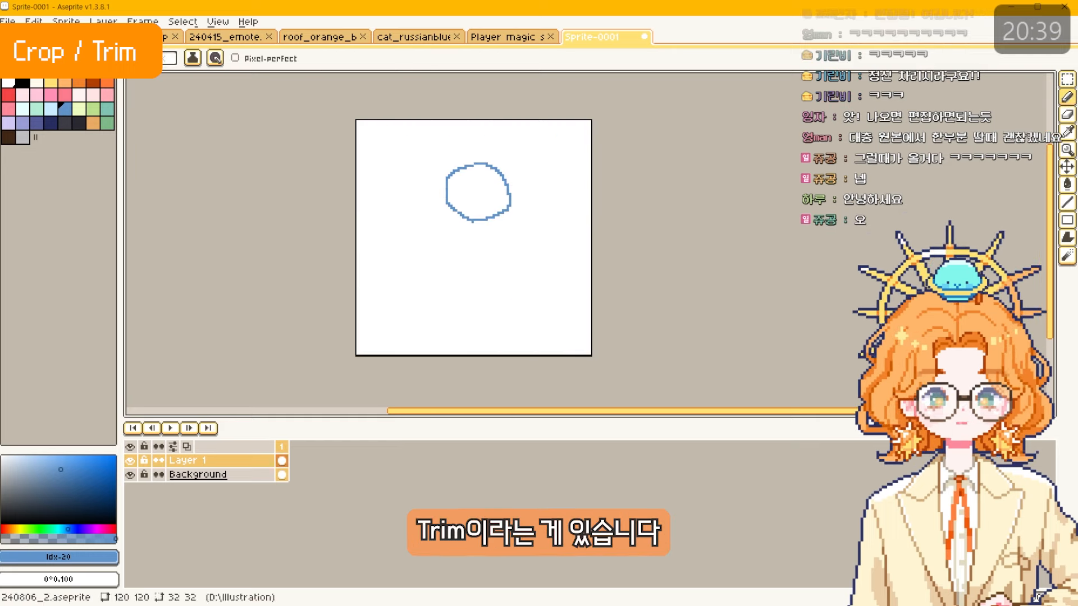
- Hide the Background layer to inspect the transparency around the circle on Layer 1, and show the layer again
drag(451, 229, 414, 257)
drag(411, 315, 407, 287)
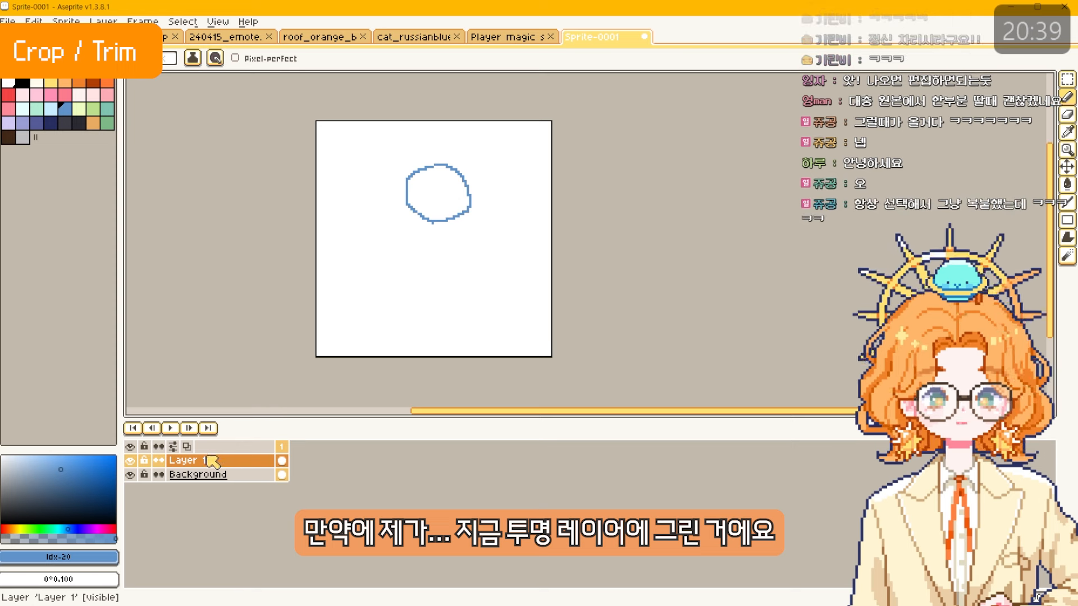
click(130, 474)
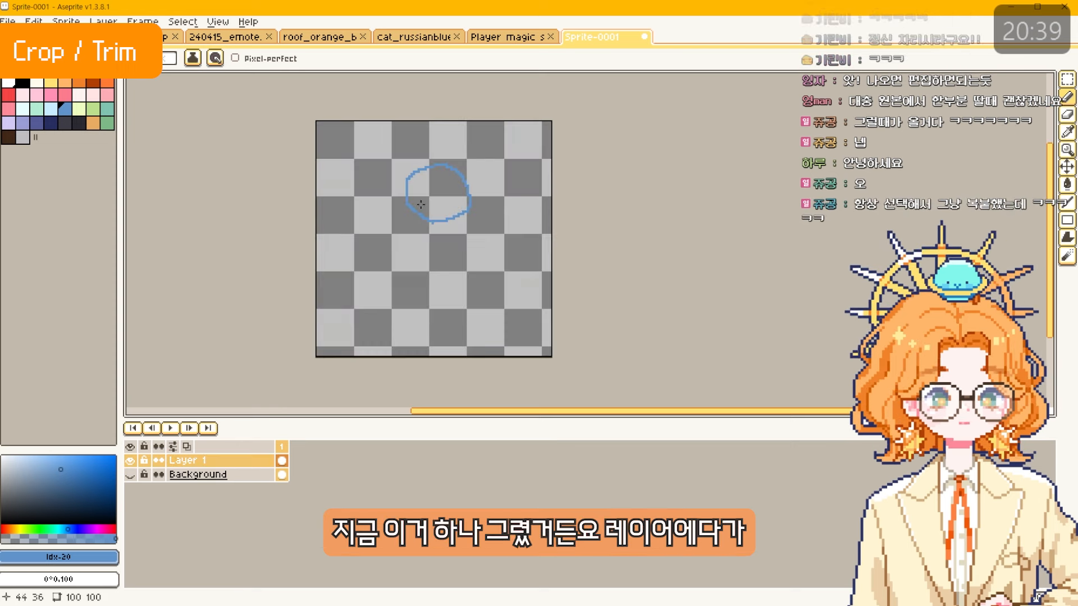
click(130, 475)
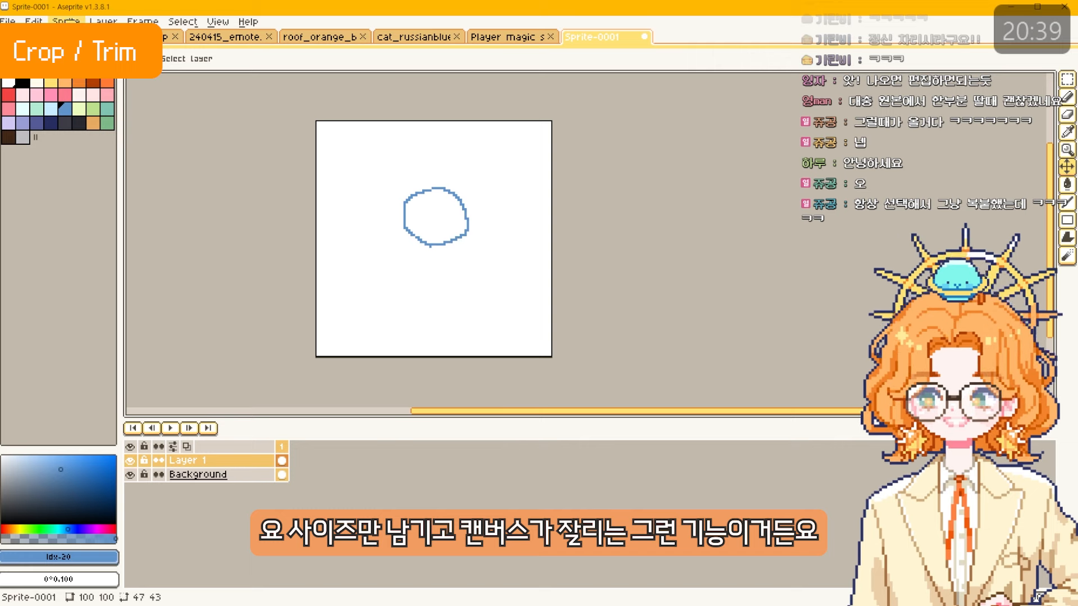
- Trim the canvas to the extents of the circle drawn on Layer 1
click(67, 21)
click(67, 21)
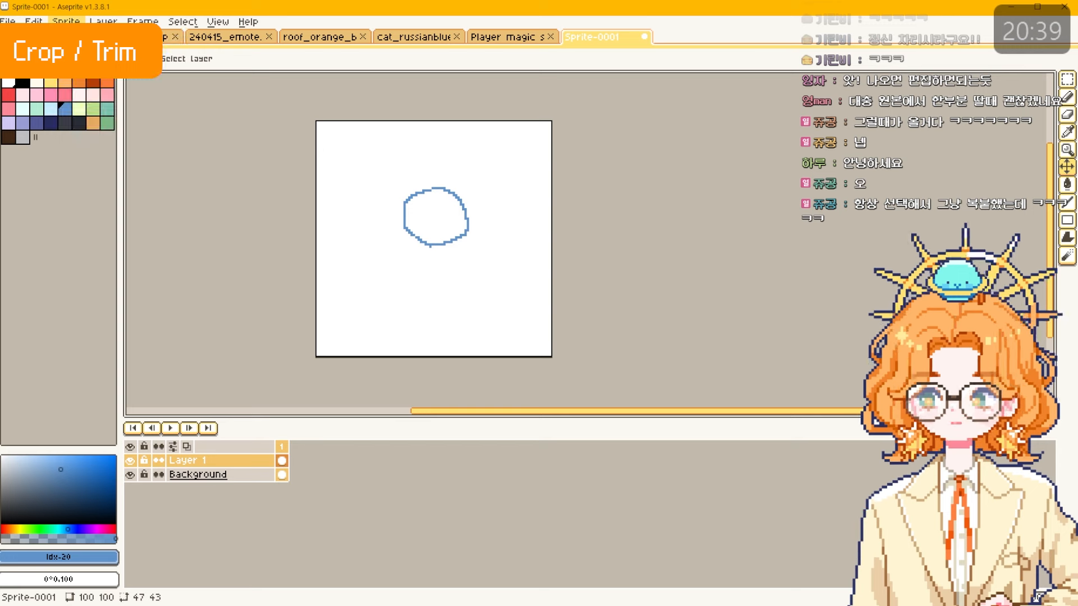
click(67, 21)
click(74, 144)
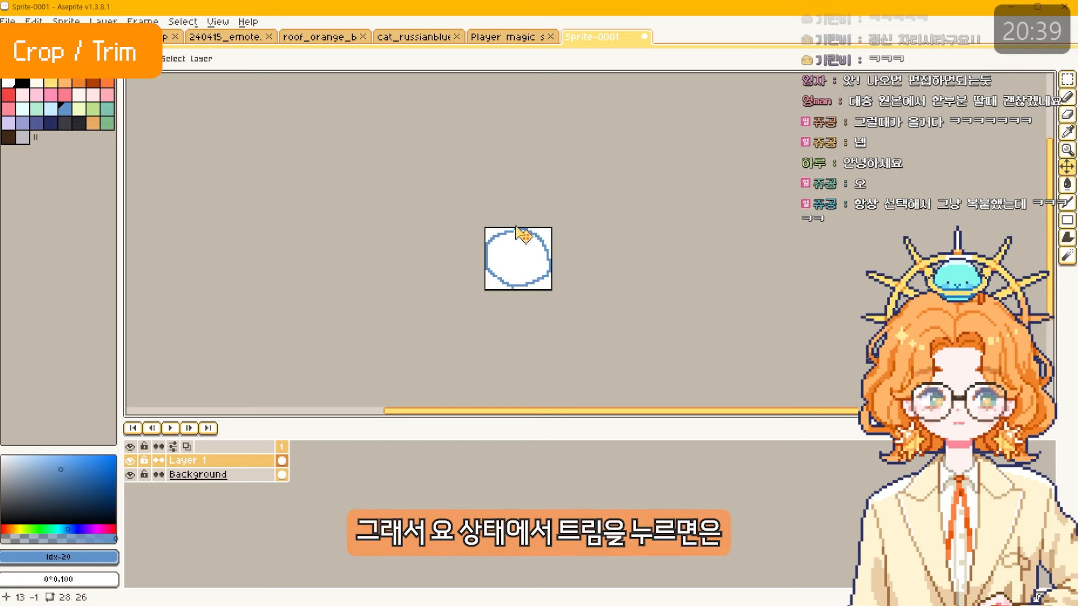
scroll(521, 233, up, 2)
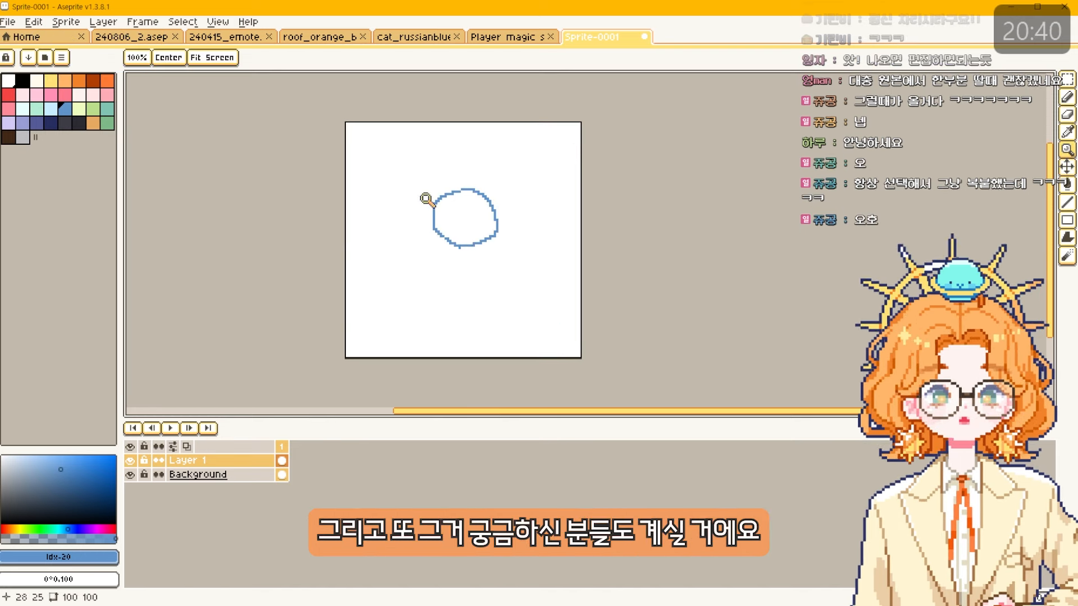
- Turn on the Pixel Grid display for the sprite
scroll(466, 248, up, 2)
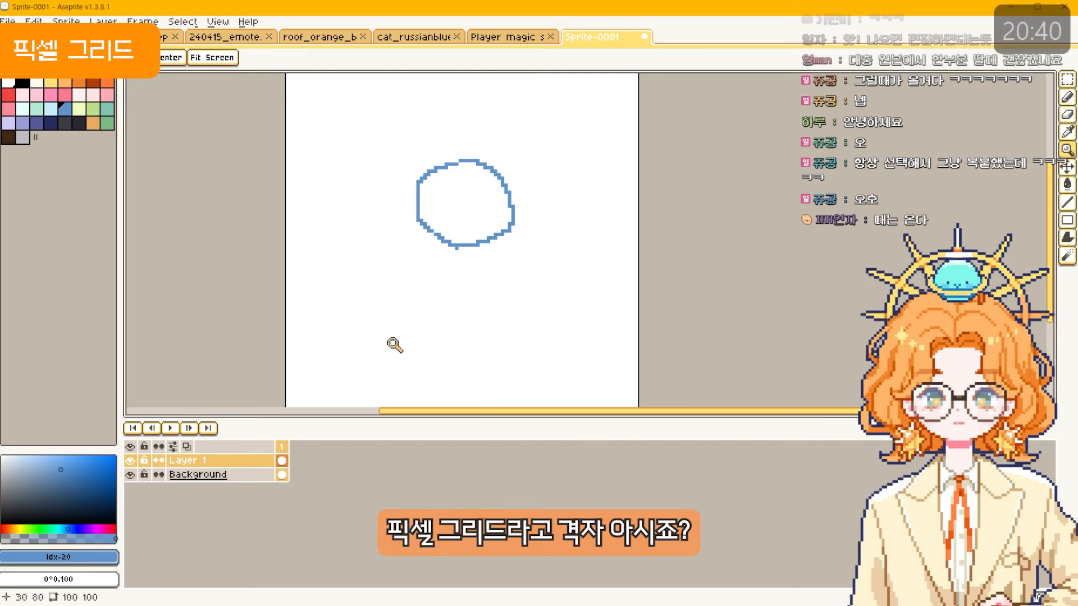
click(218, 23)
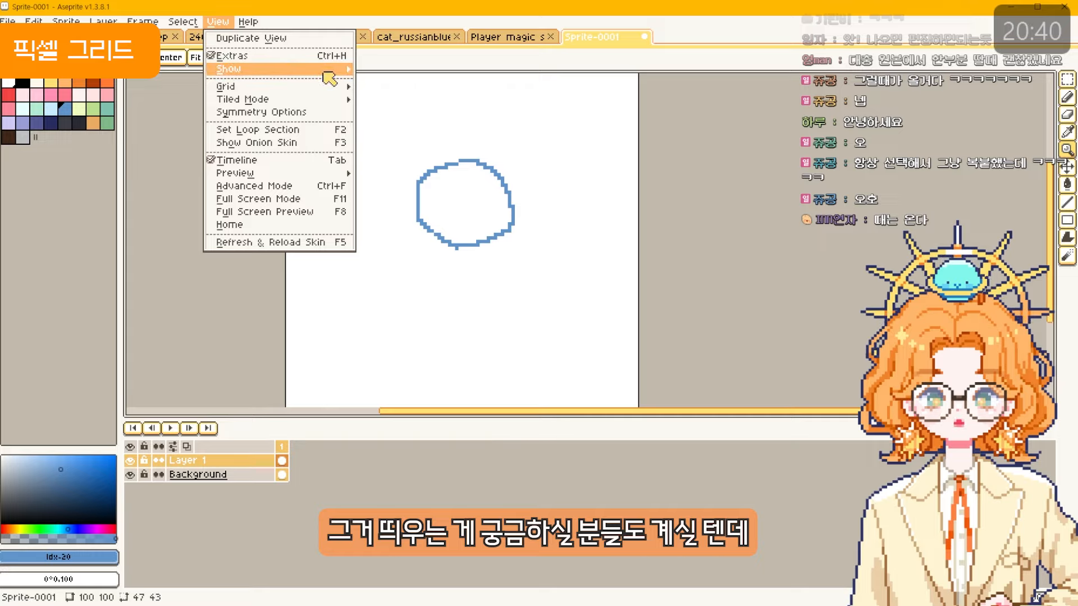
click(218, 22)
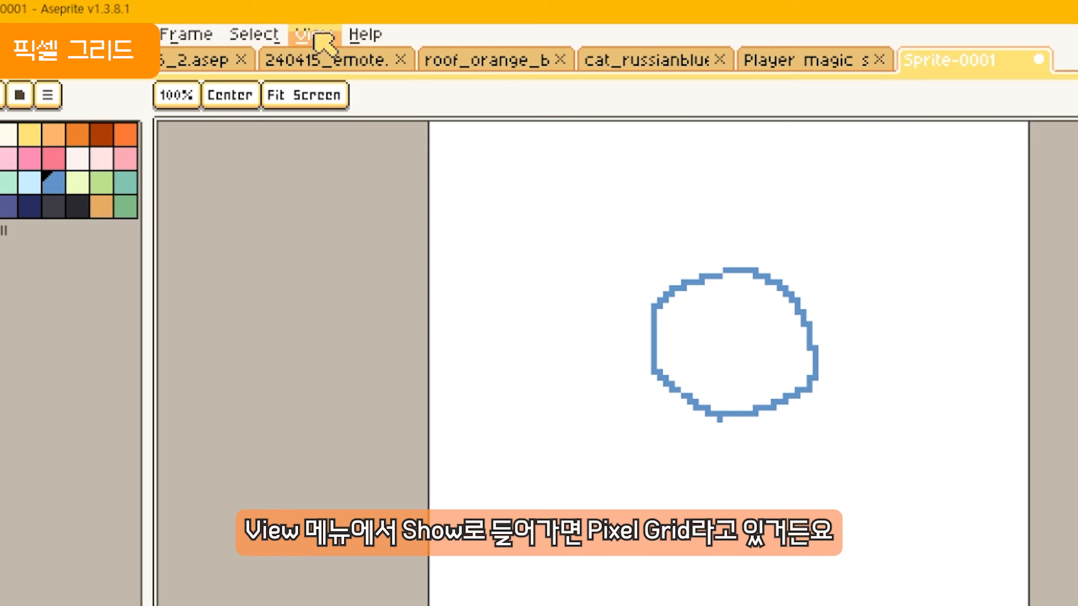
click(316, 35)
mouse_move(413, 127)
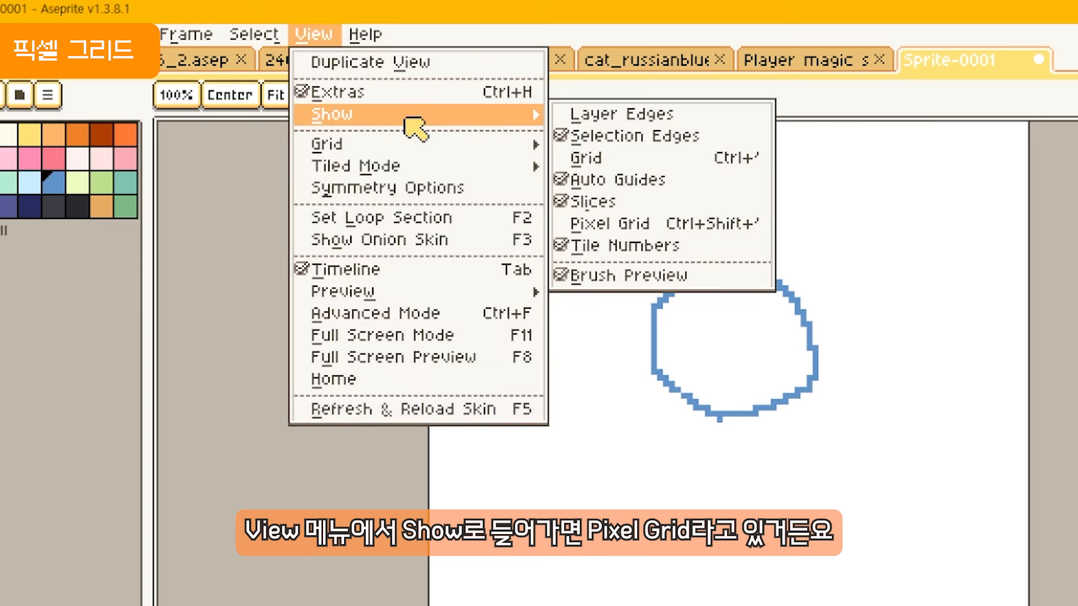
click(662, 232)
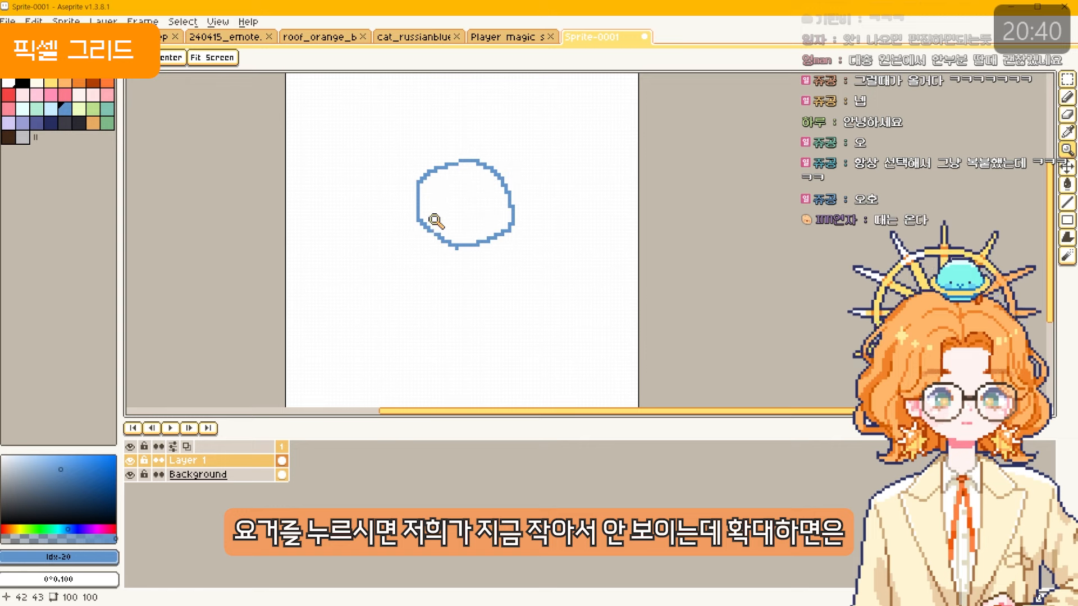
- Dot several single pixels inside the circle with the Pencil tool, using the pixel grid as a guide
scroll(442, 211, up, 3)
scroll(461, 218, up, 2)
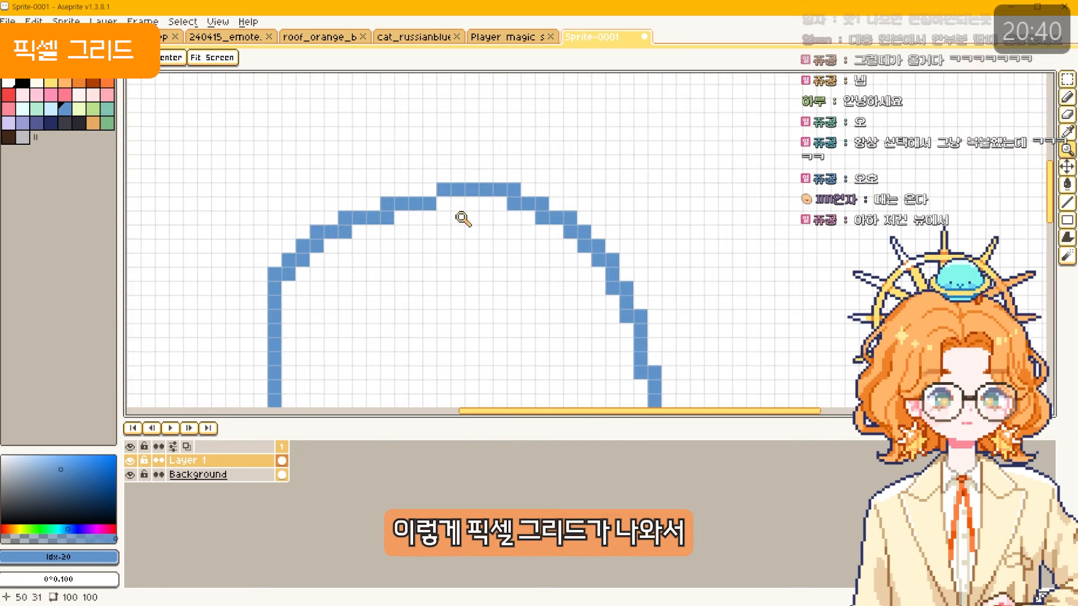
key(b)
click(450, 239)
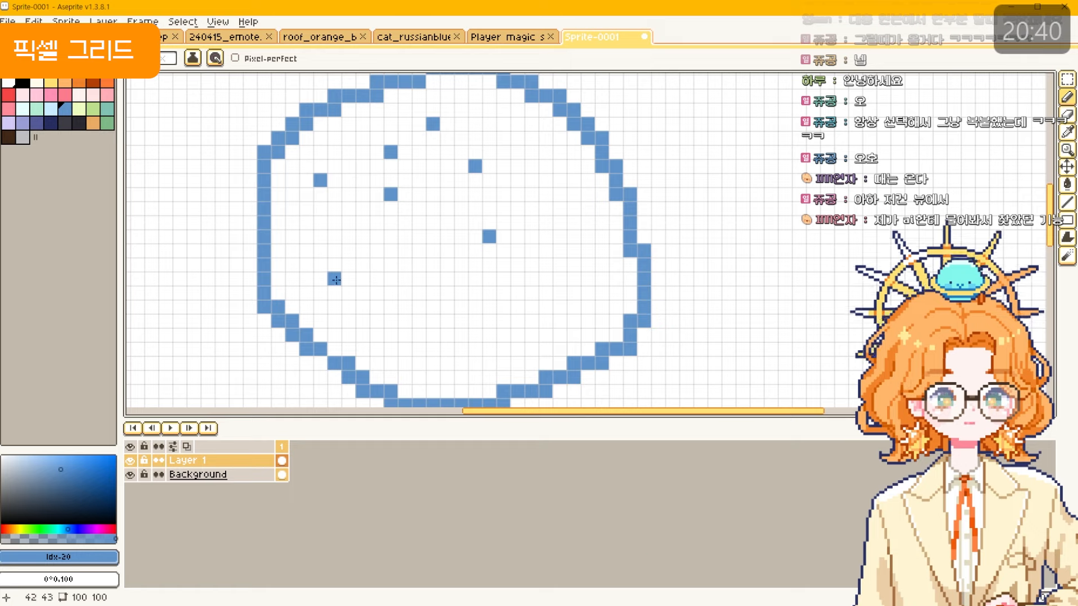
- Turn off the Pixel Grid display
click(218, 21)
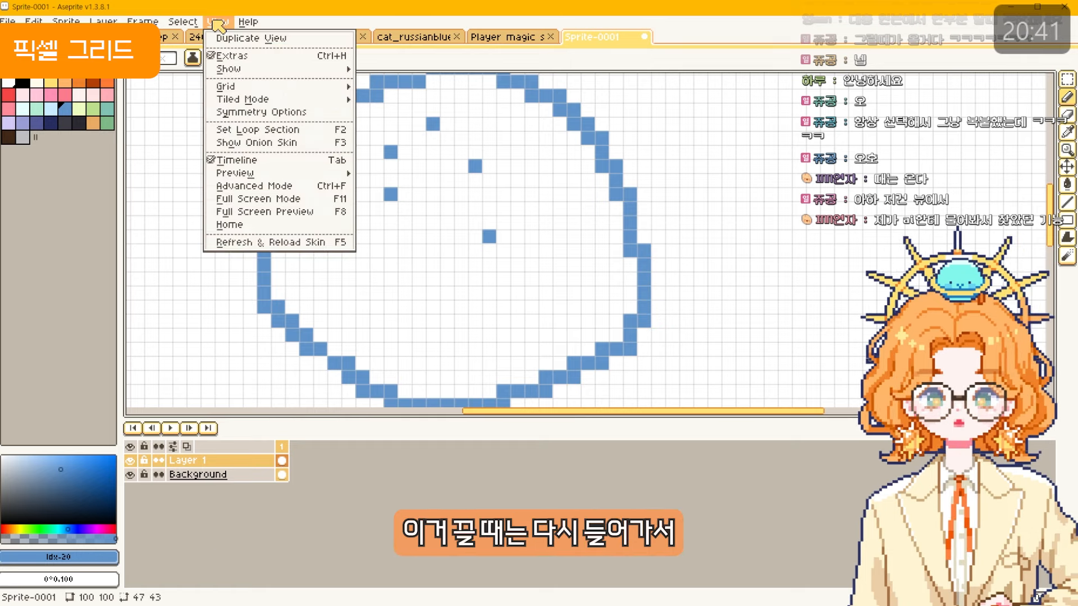
mouse_move(247, 69)
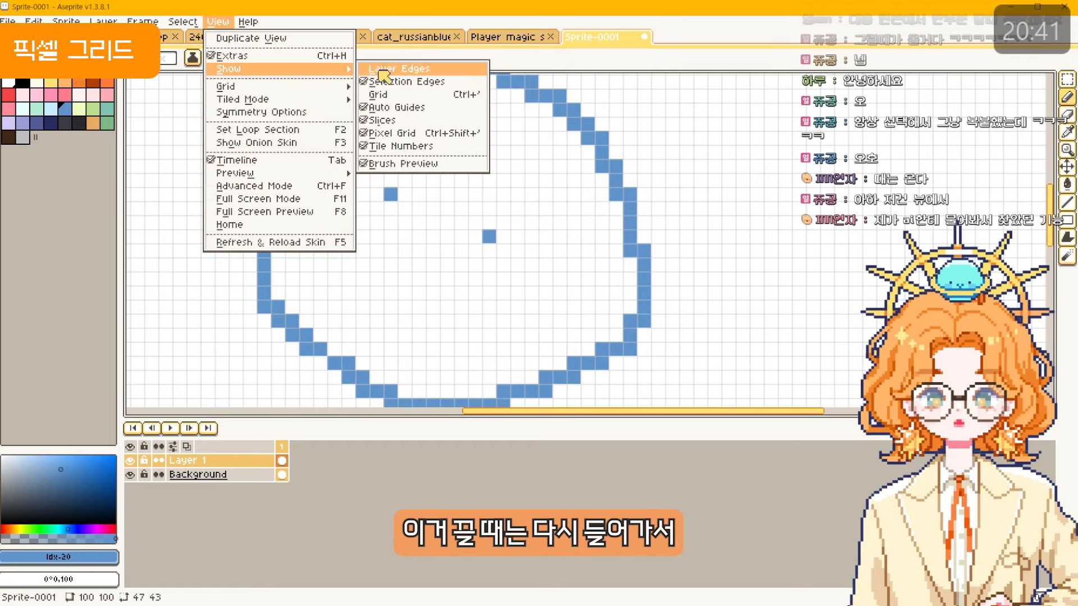
click(416, 133)
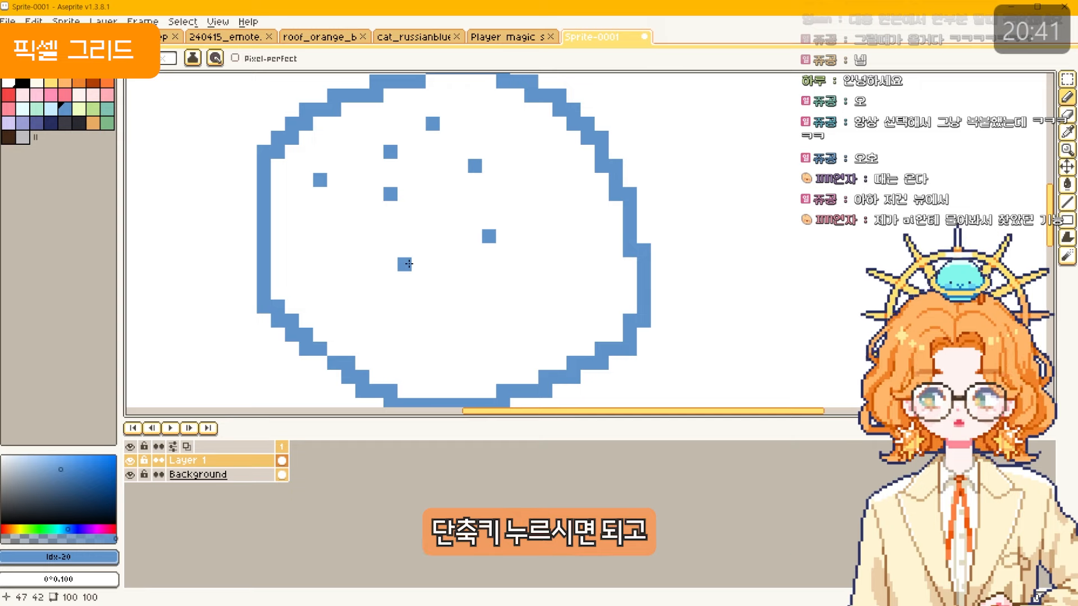
- Turn on the Grid display for the sprite
scroll(373, 260, down, 3)
scroll(320, 288, down, 1)
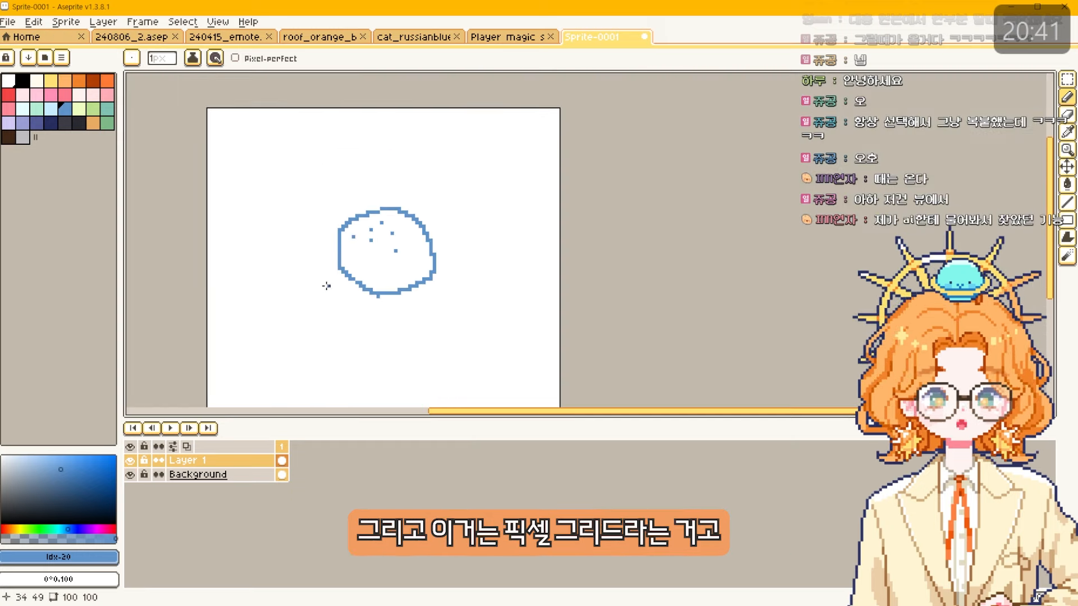
click(34, 22)
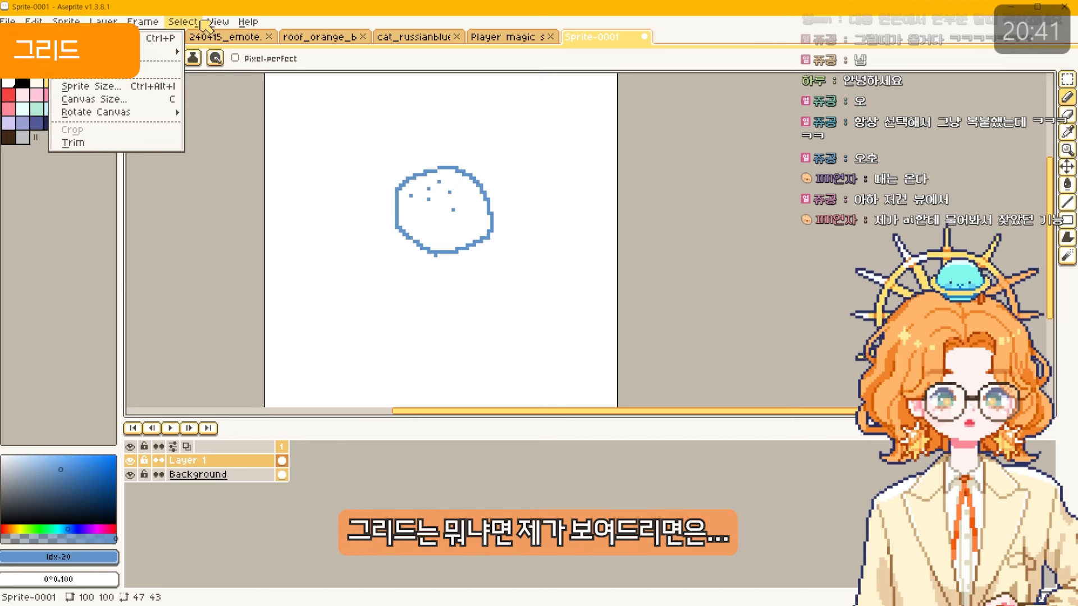
mouse_move(317, 77)
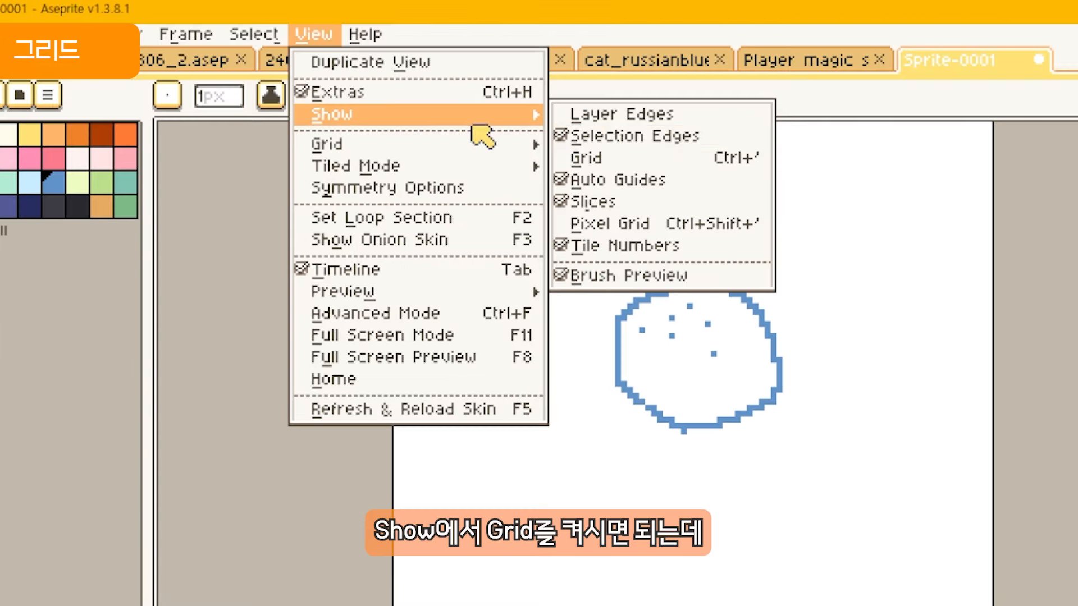
click(647, 164)
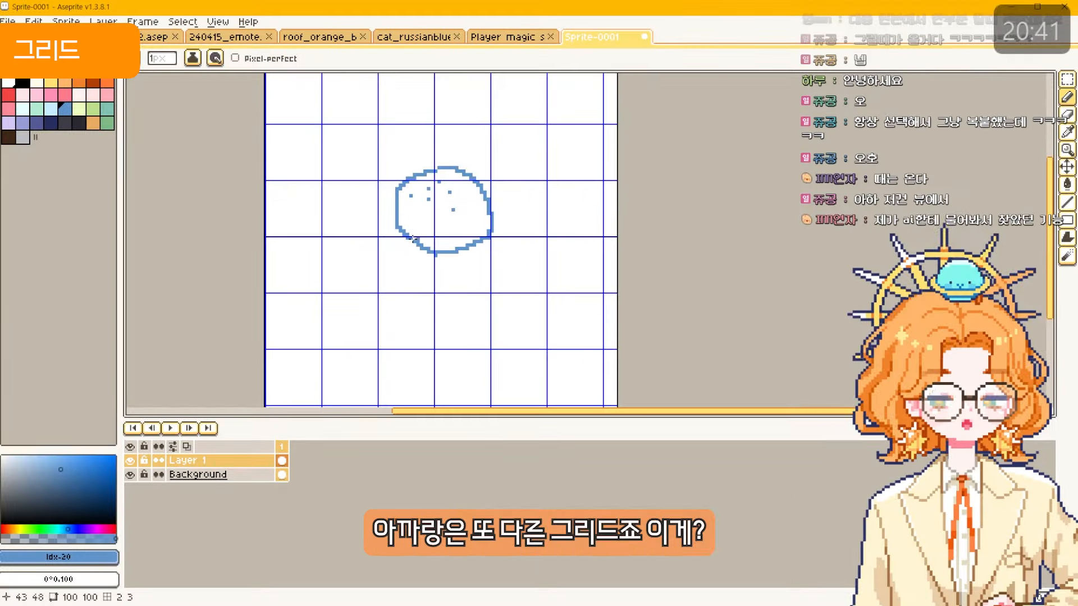
scroll(456, 247, up, 3)
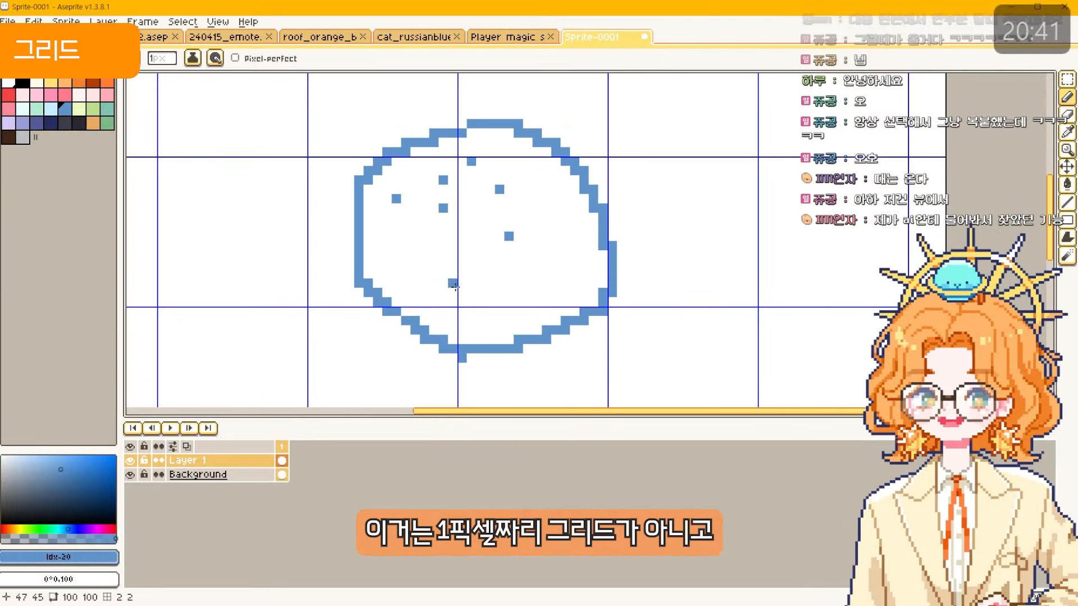
scroll(306, 188, down, 1)
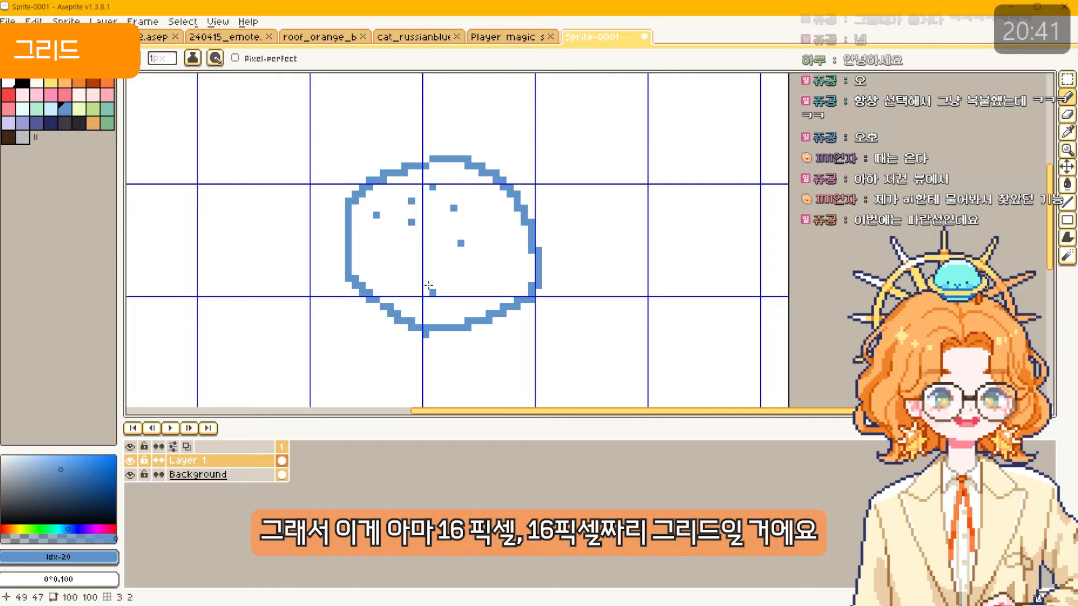
- Open the Grid settings for the active document in the preferences
click(11, 22)
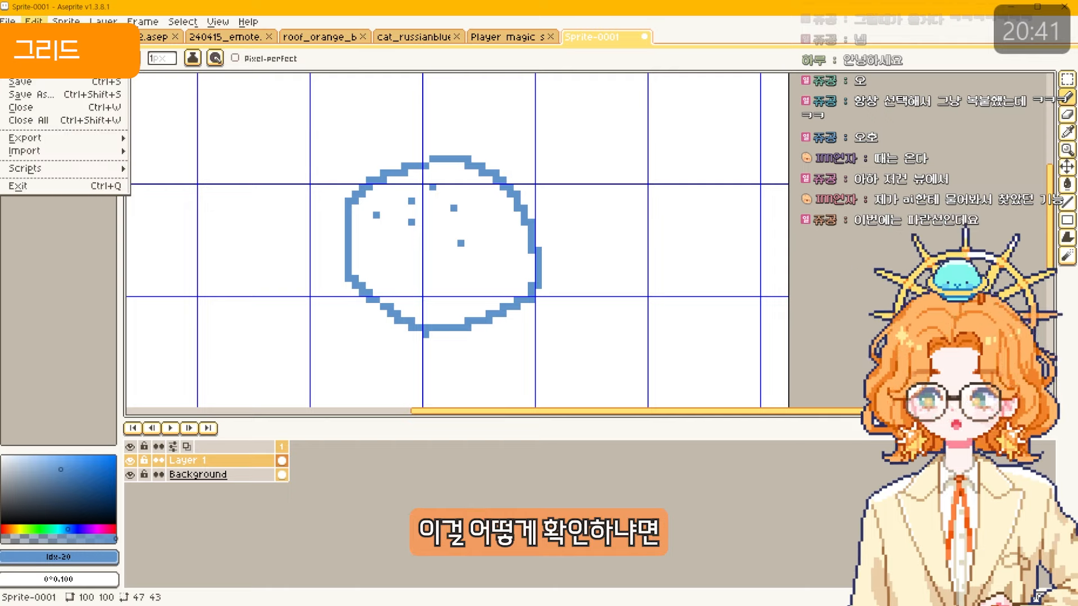
mouse_move(34, 22)
click(67, 375)
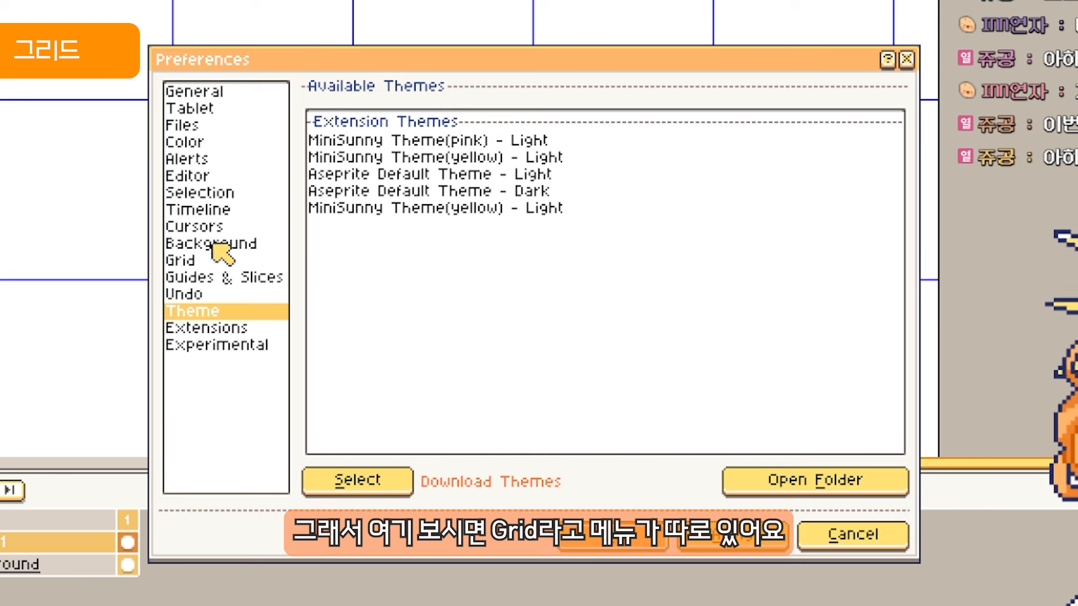
click(179, 260)
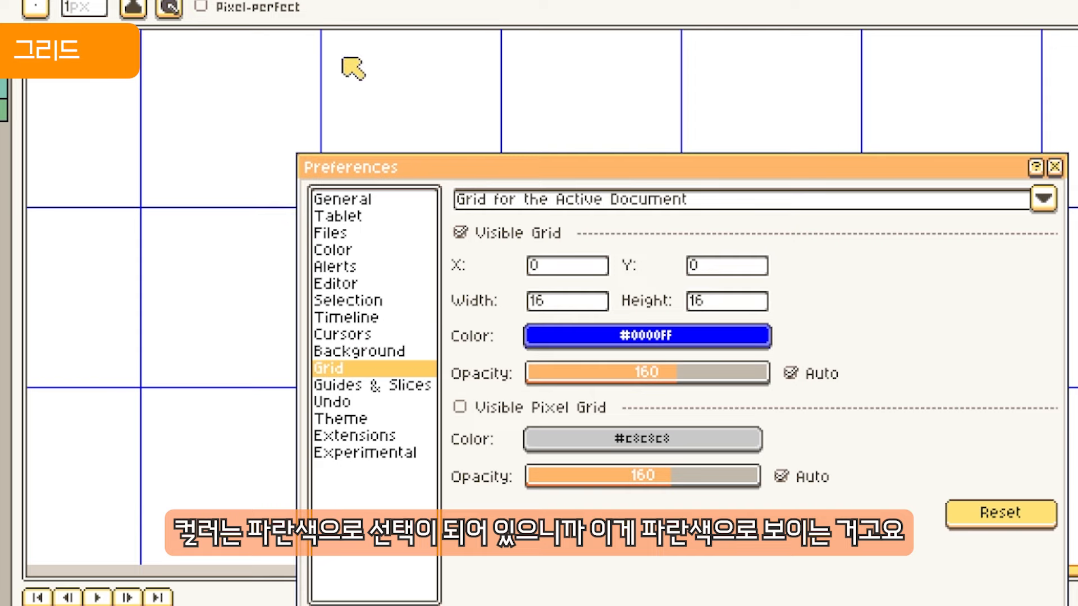
- Set the grid color to #FF00FF and apply it to the active document
click(694, 337)
drag(908, 421, 985, 420)
click(630, 341)
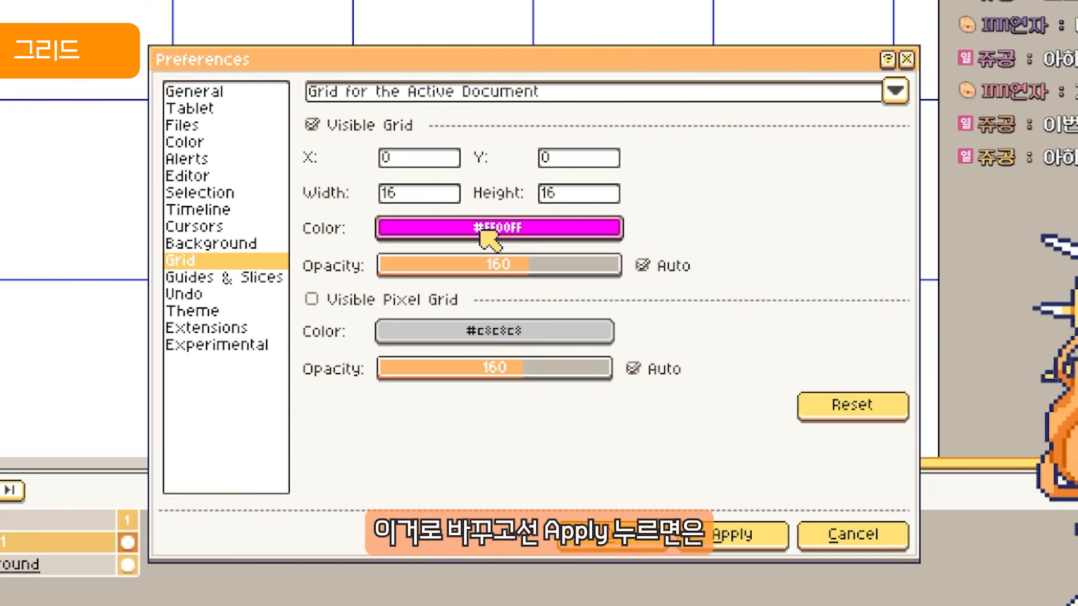
click(715, 534)
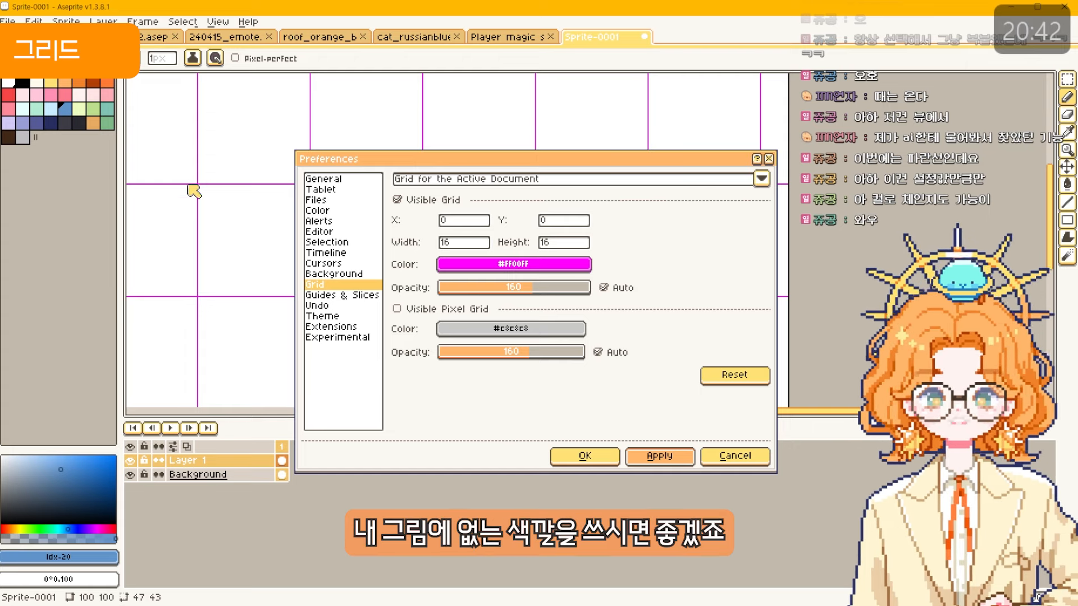
- Set the grid color to #0000FF with a width and height of 10, and confirm the preferences
click(494, 267)
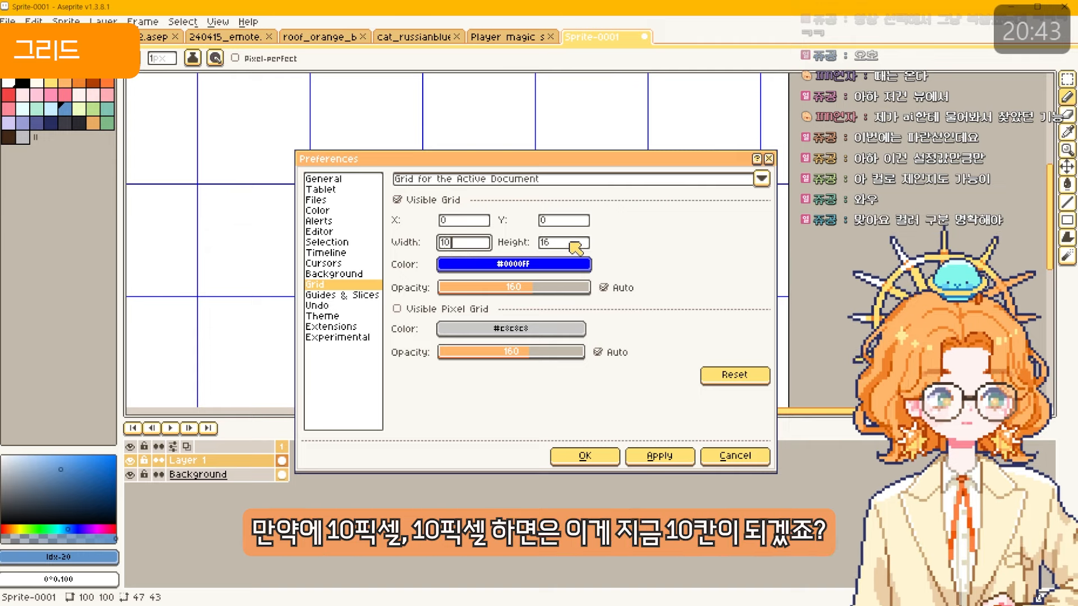
key(Tab)
text(10)
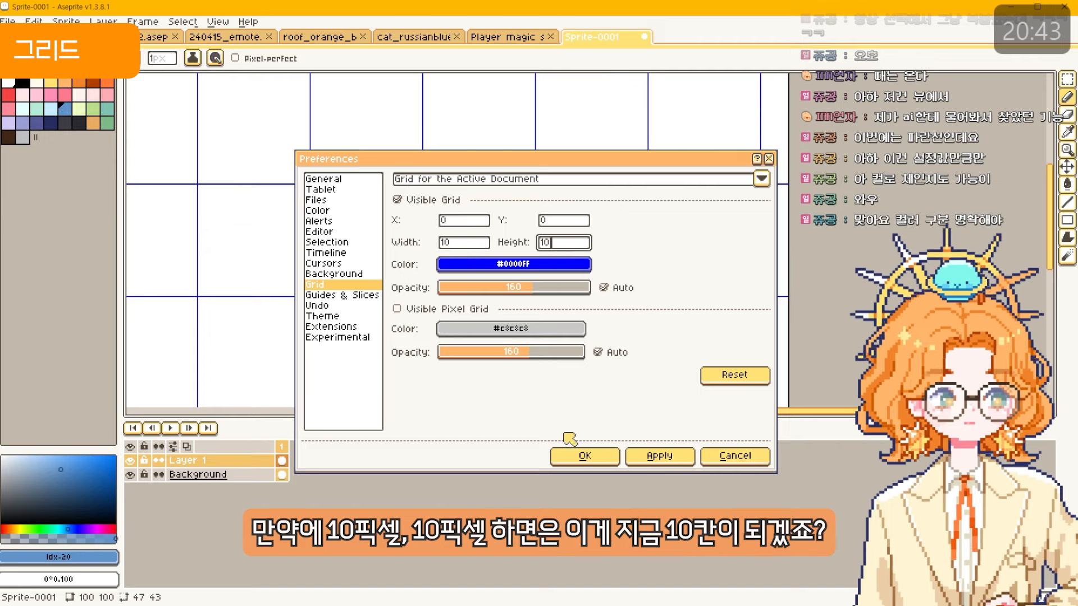
click(584, 456)
- Draw a horizontal pencil line 10 pixels long across one grid cell above and to the left of the circle
scroll(357, 162, up, 2)
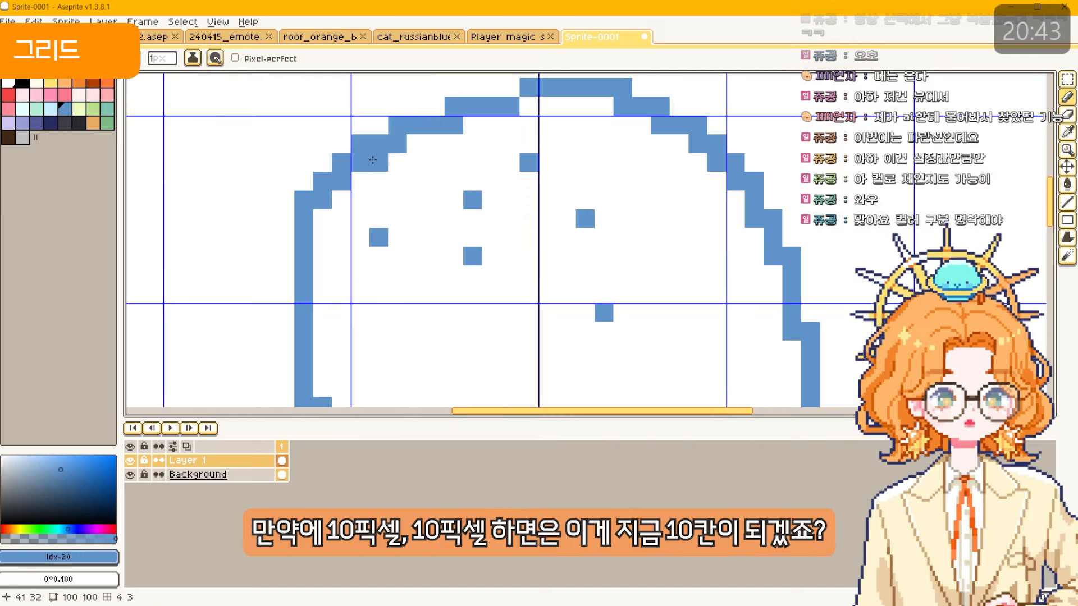
mouse_move(200, 160)
mouse_down()
mouse_move(332, 320)
mouse_move(341, 353)
mouse_up()
click(313, 225)
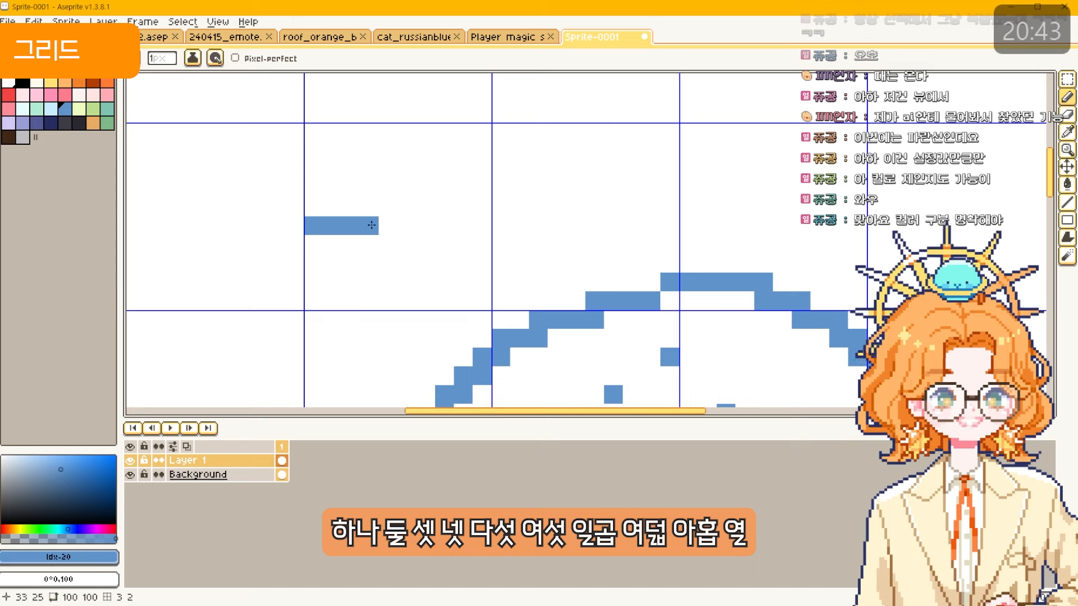
drag(370, 225, 400, 225)
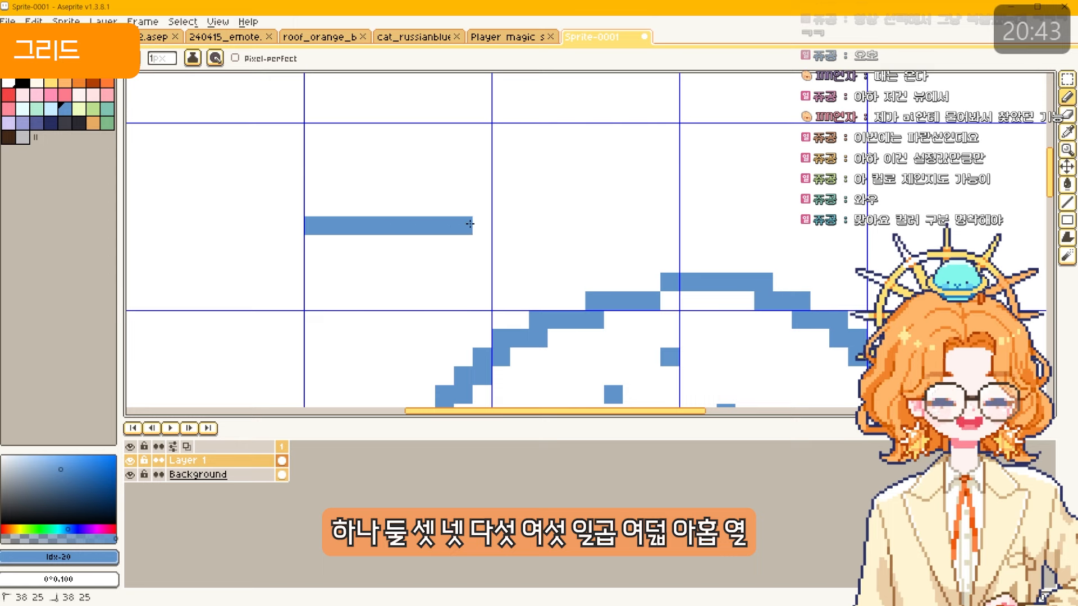
- Set the grid width and height to 16 and its opacity to 152 for the active document, and apply
key(z)
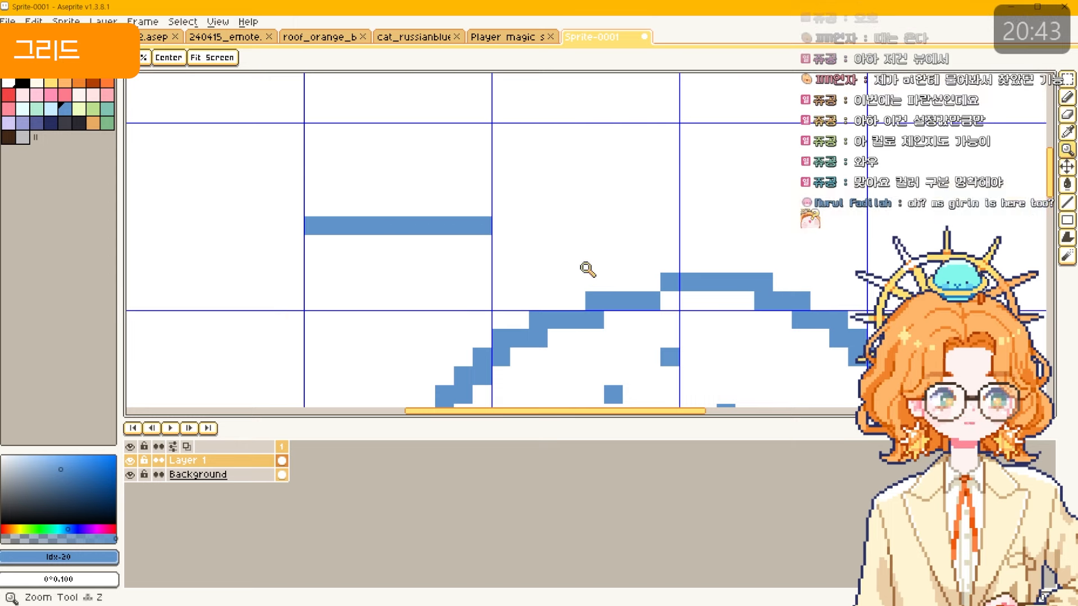
drag(586, 268, 546, 263)
drag(516, 223, 479, 260)
click(33, 22)
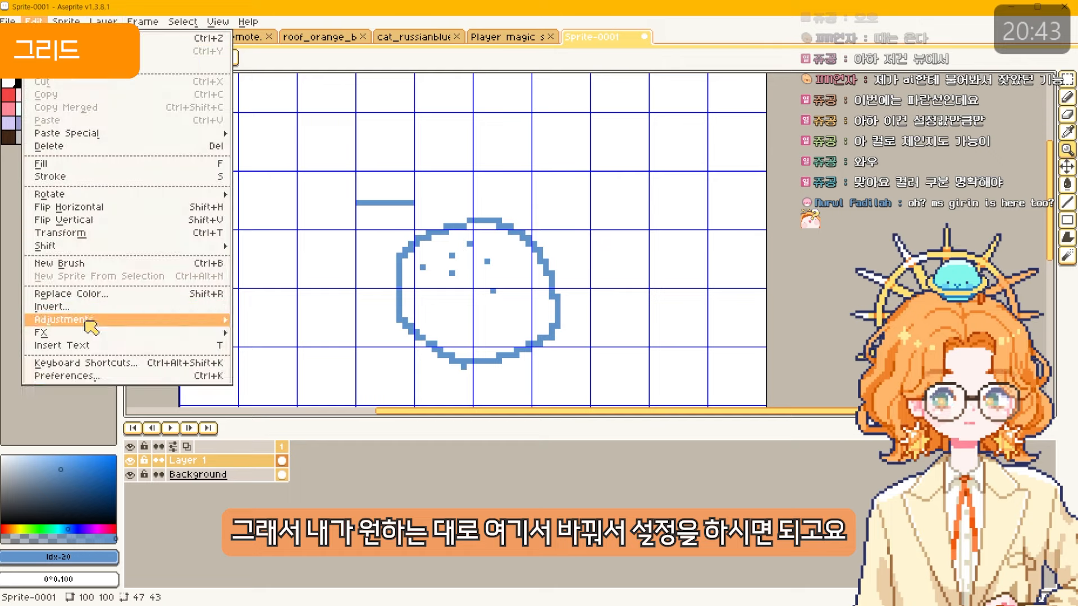
click(79, 376)
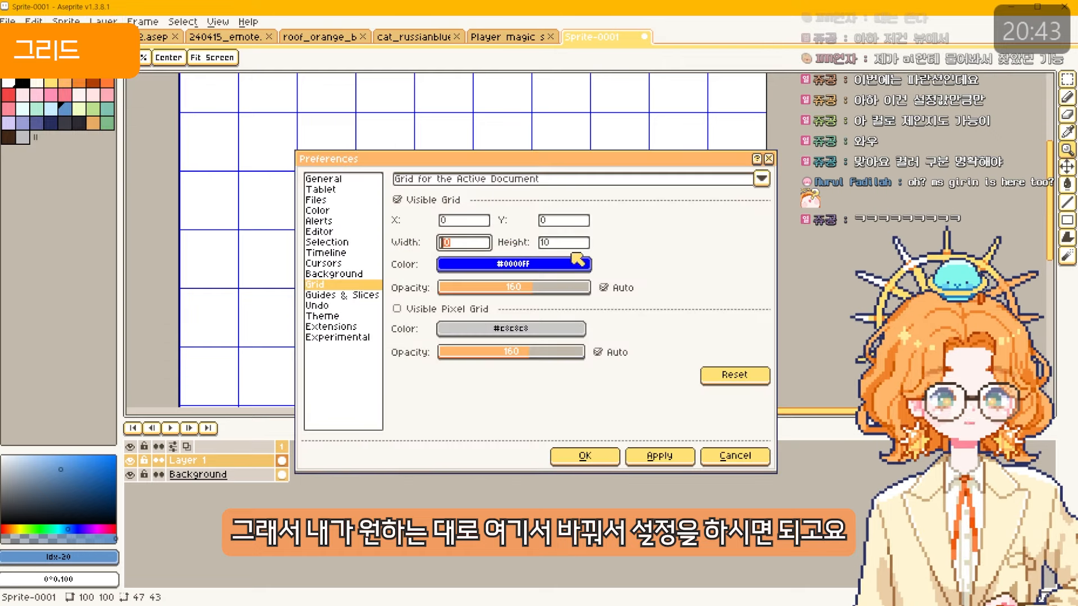
click(521, 266)
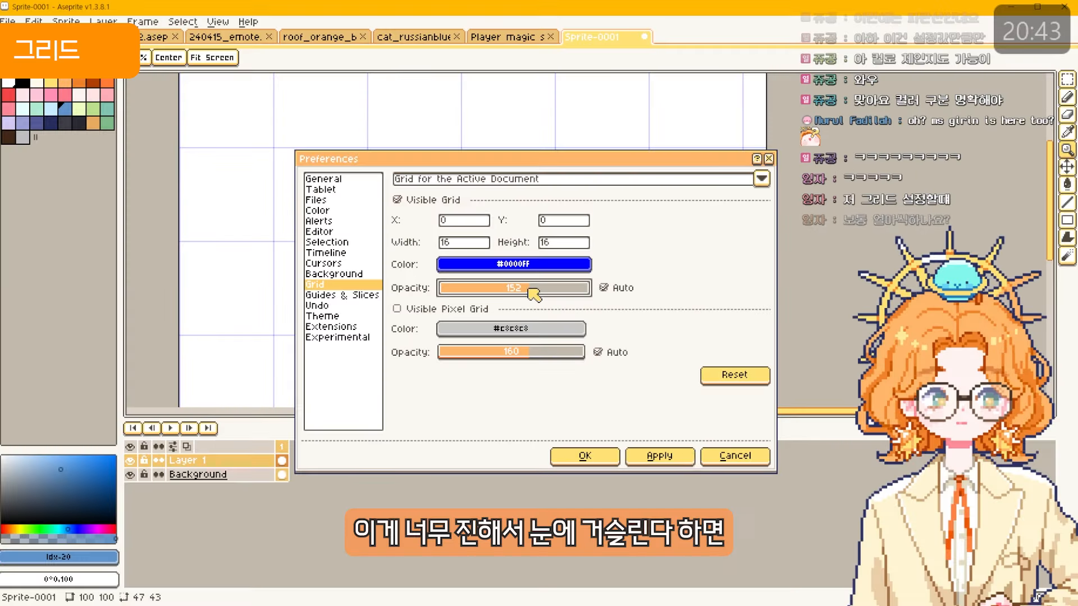
click(781, 542)
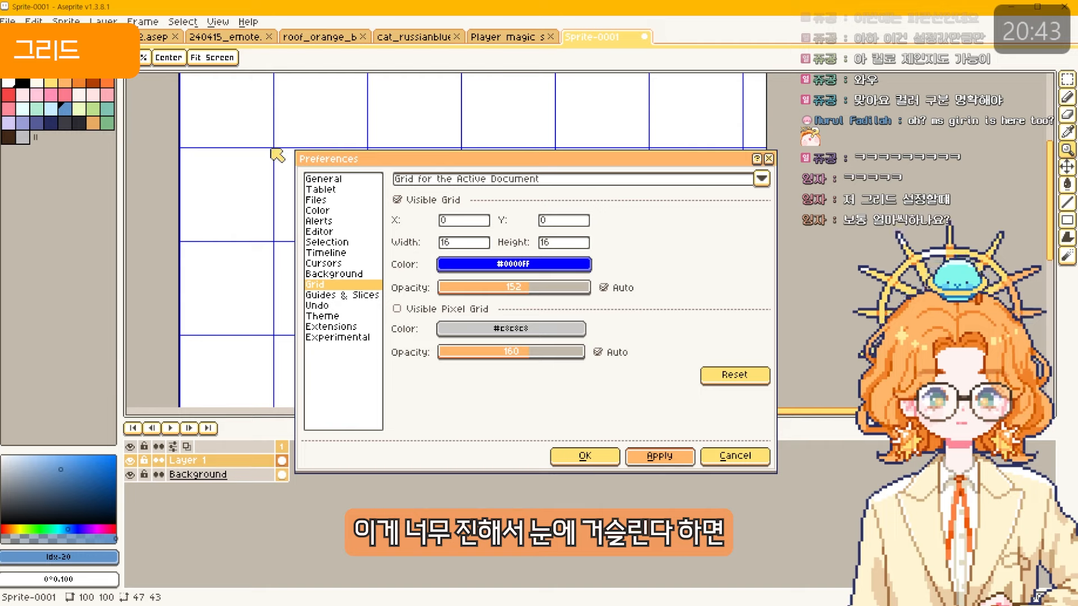
- Lower the grid opacity to 21 and confirm the preferences
click(449, 289)
click(646, 455)
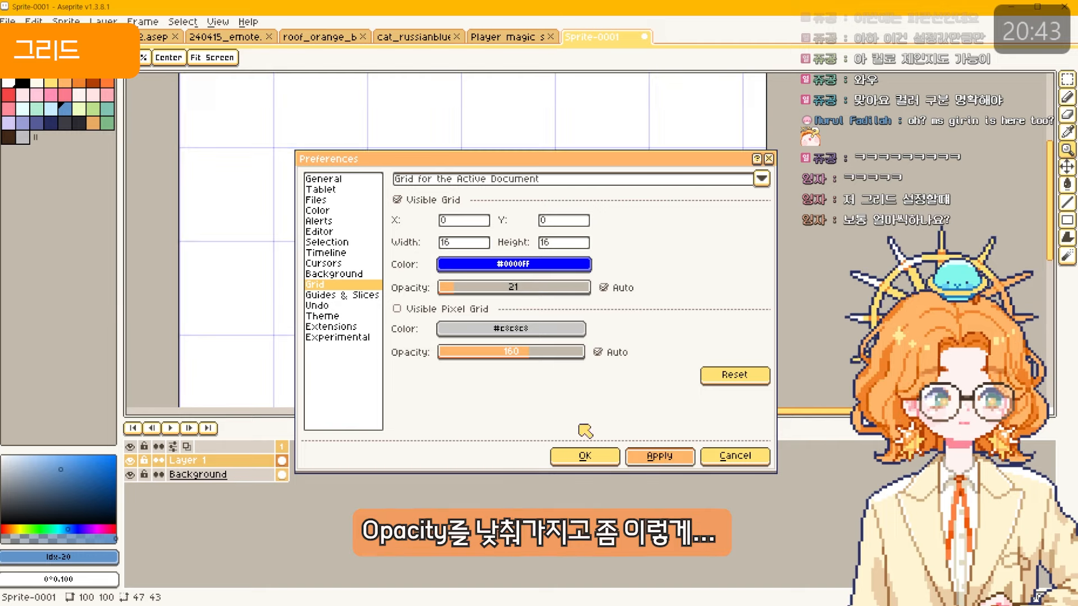
click(585, 456)
scroll(471, 325, up, 2)
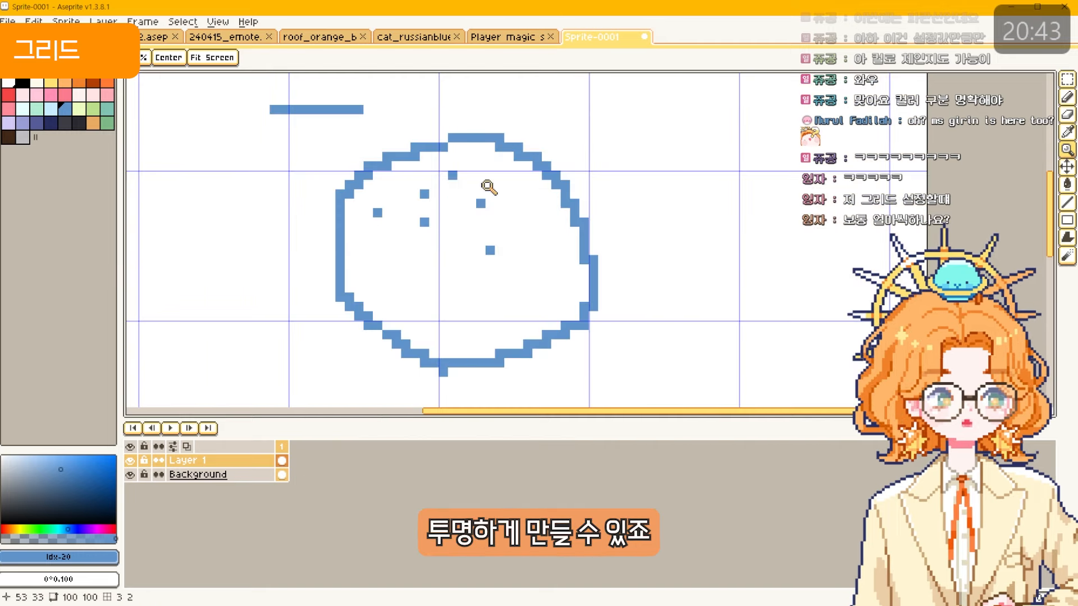
scroll(488, 187, down, 2)
scroll(435, 246, up, 1)
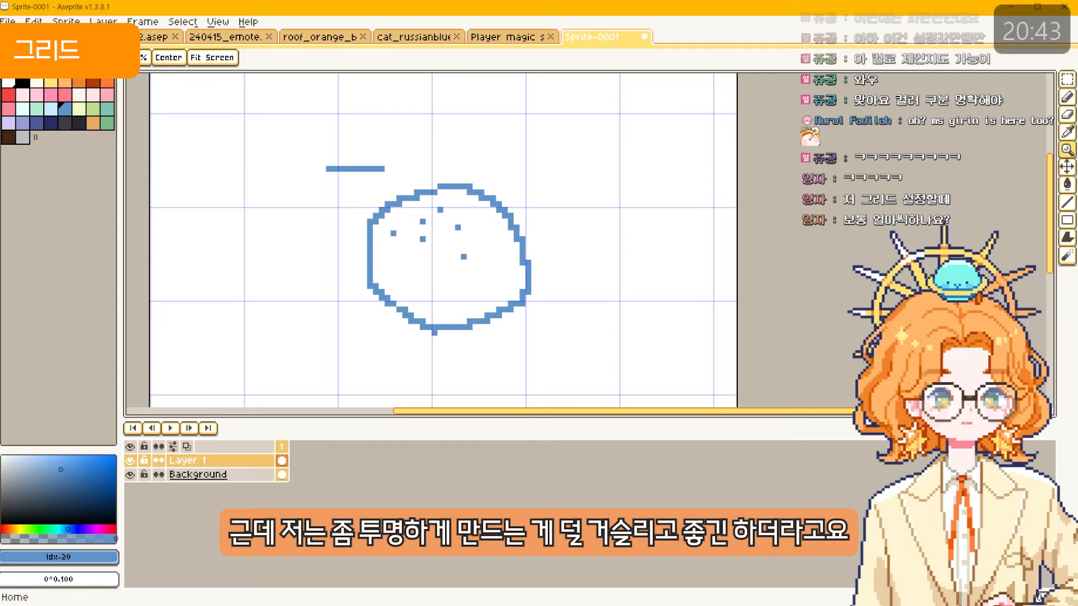
- Review the active document's Grid settings in the preferences and close them
click(34, 21)
click(98, 373)
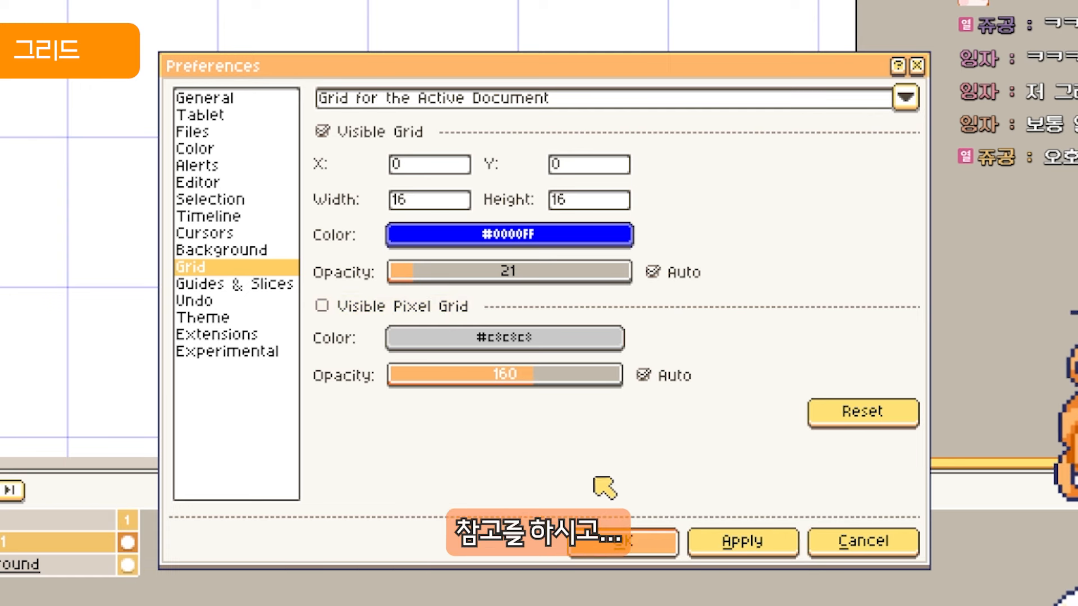
click(623, 541)
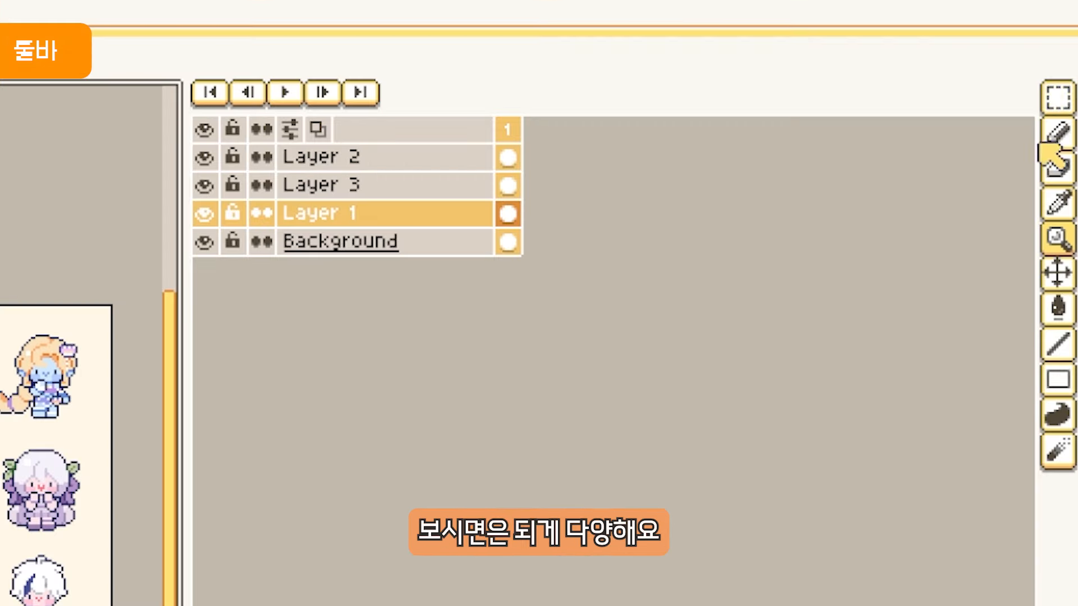
- Examine the tool groups in the toolbar one by one, including the Pencil, Eyedropper, Zoom, Move, Paint Bucket, Line, Rectangle and Contour variants
click(1058, 135)
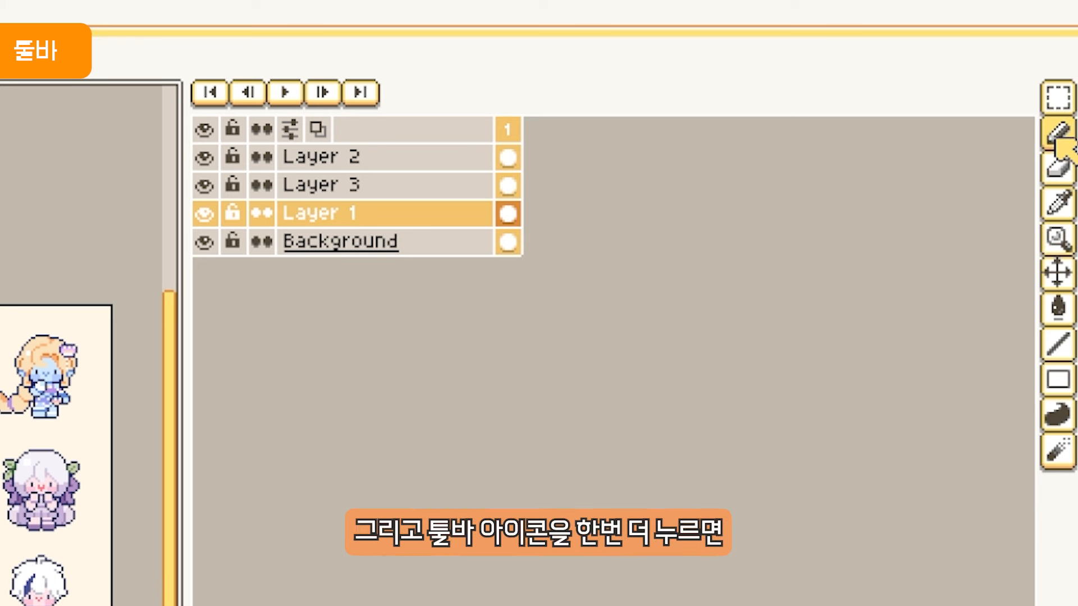
click(1058, 138)
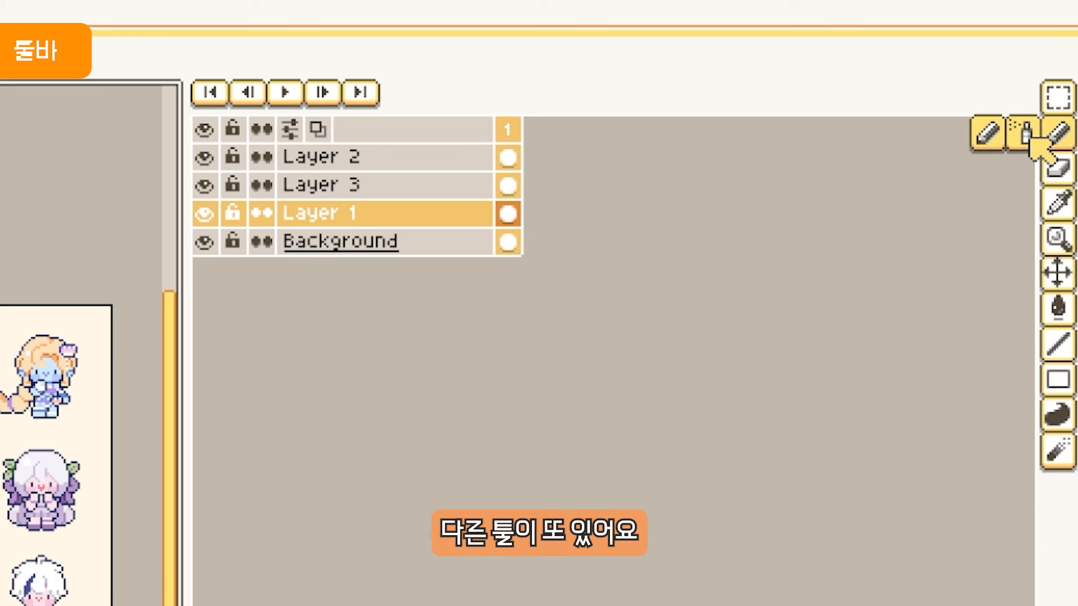
click(1059, 206)
click(1059, 237)
click(1059, 241)
click(1057, 275)
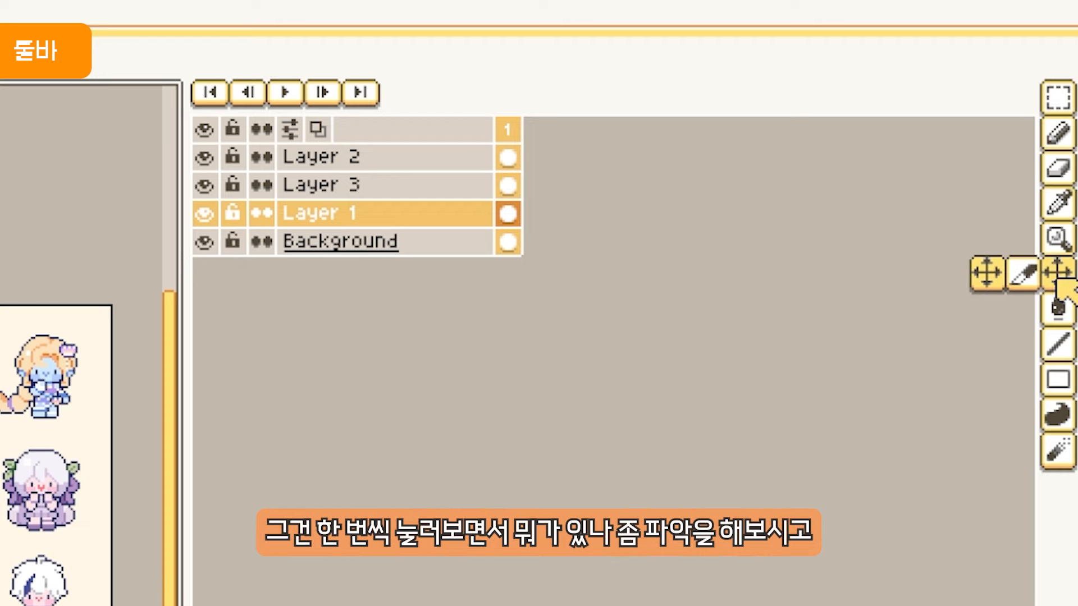
click(1058, 308)
click(1059, 344)
click(1058, 380)
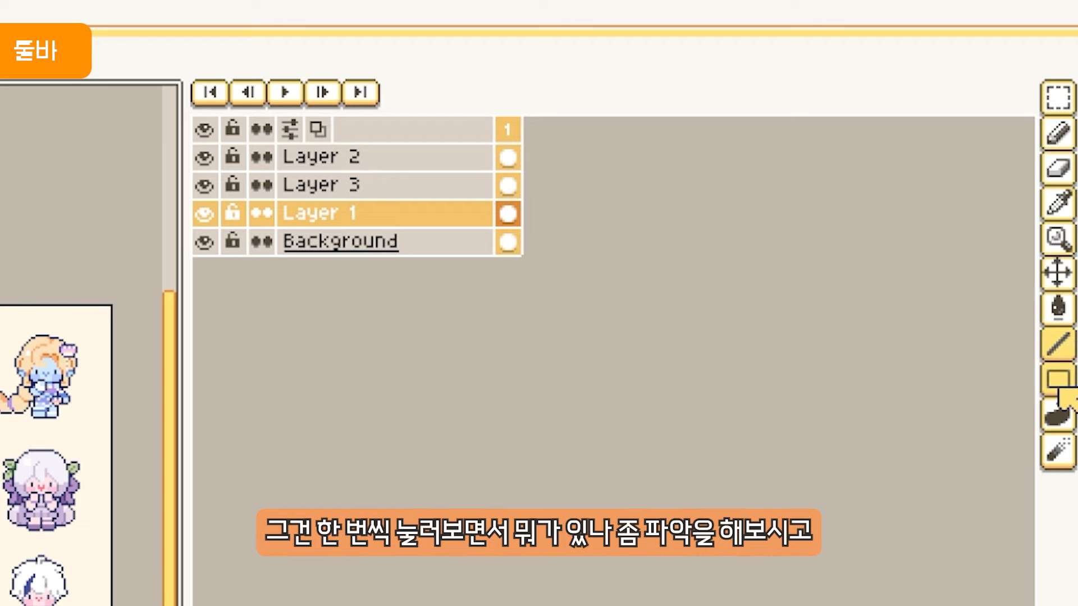
click(1065, 418)
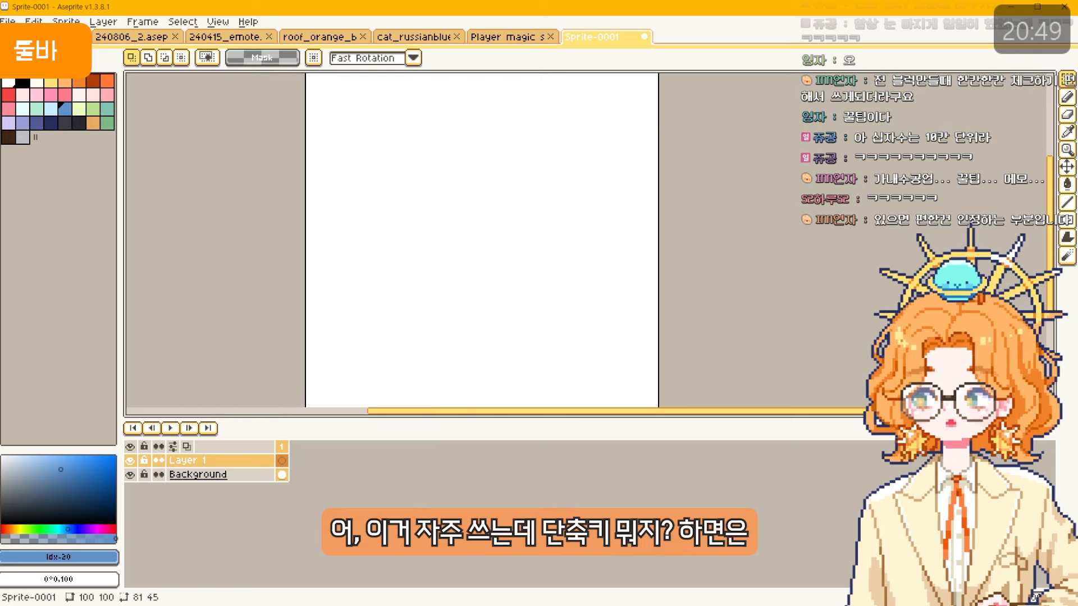
click(1068, 134)
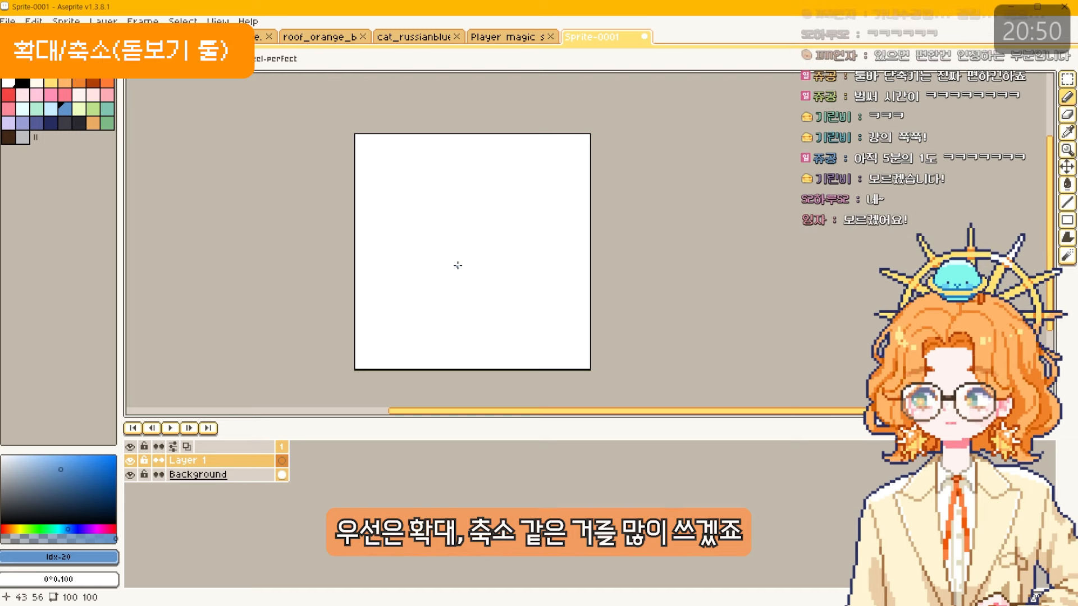
- Zoom in on the blank canvas with the Zoom tool
key(z)
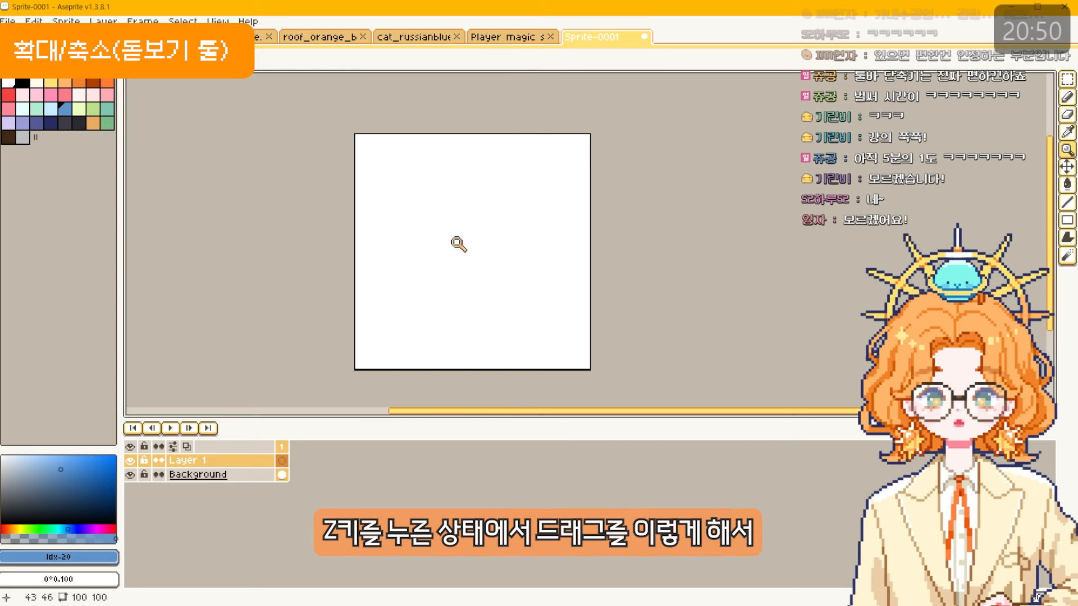
drag(456, 236, 440, 265)
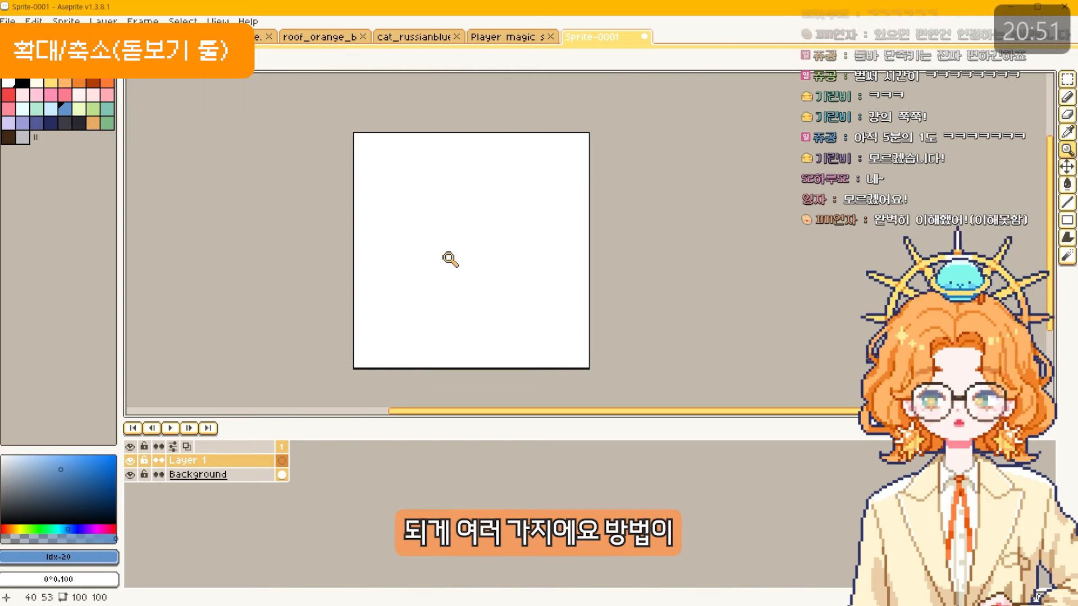
click(449, 258)
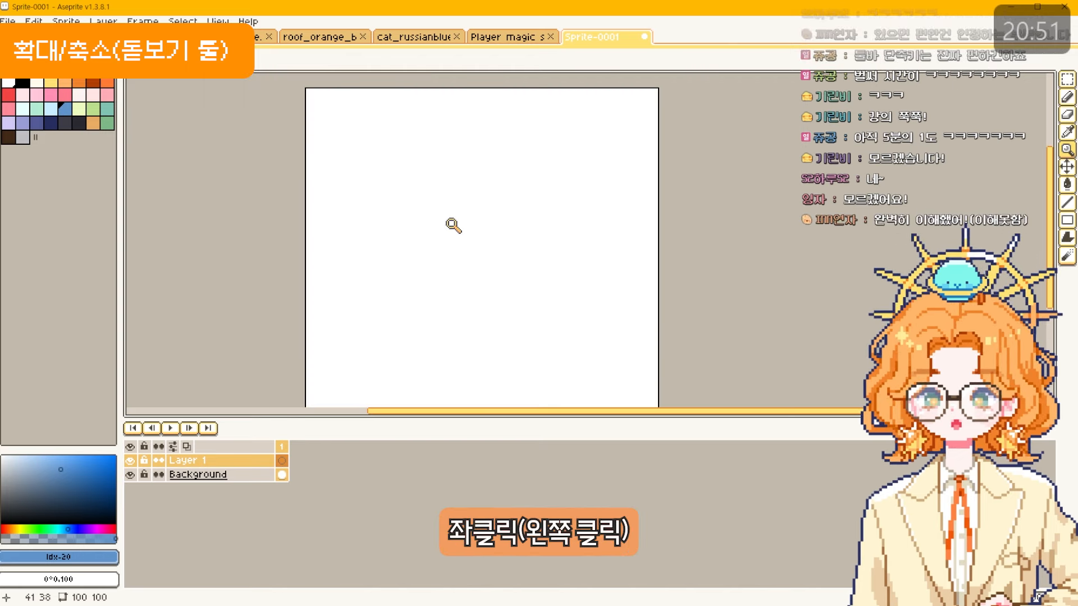
- Zoom the blank canvas in and out repeatedly to demonstrate magnifying and shrinking the view
right_click(436, 254)
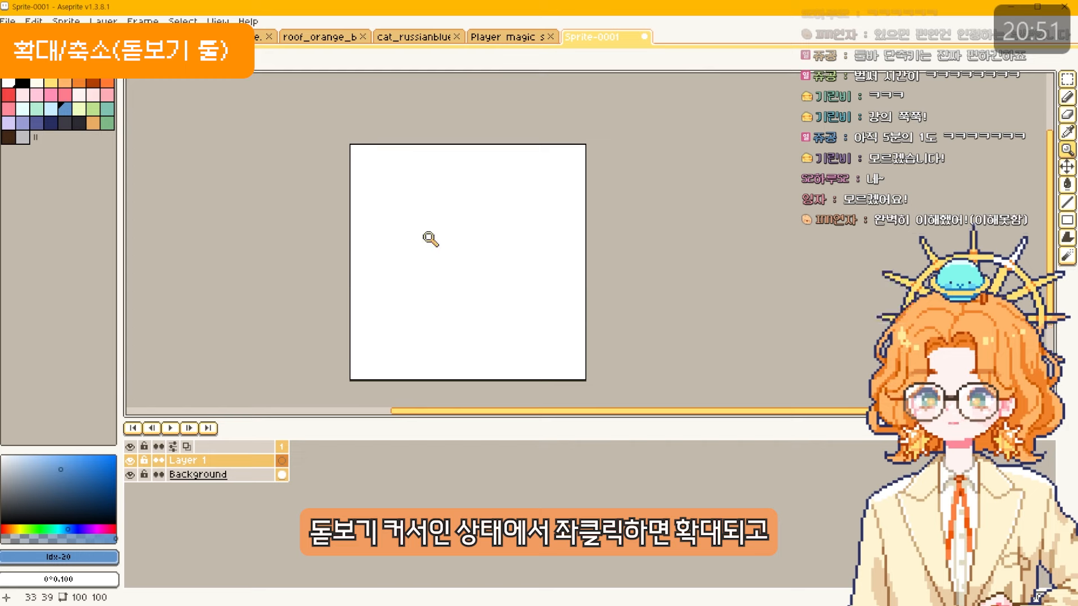
click(436, 233)
click(435, 232)
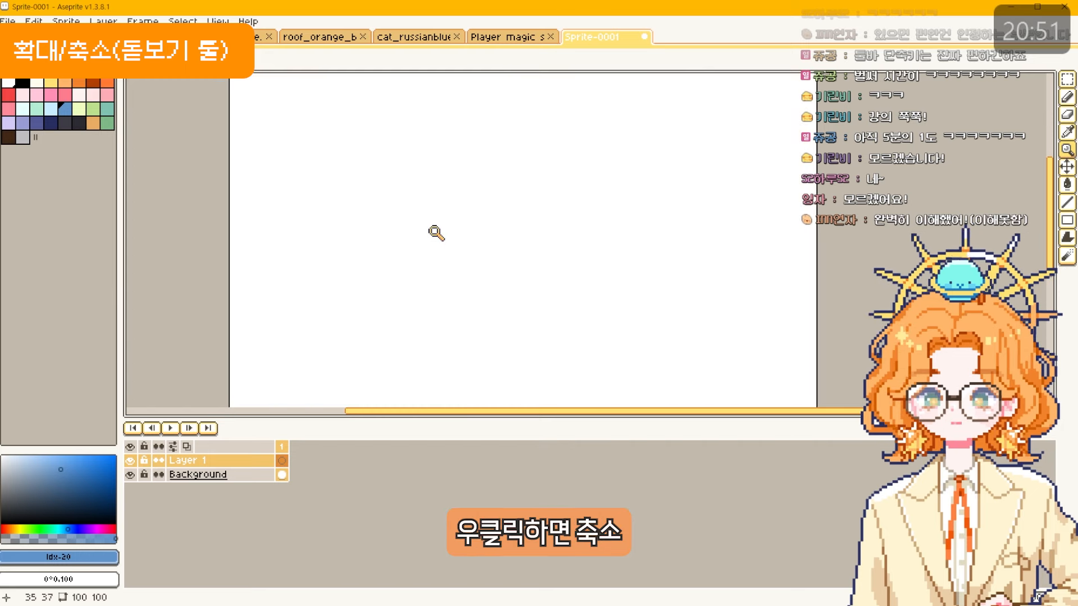
right_click(436, 232)
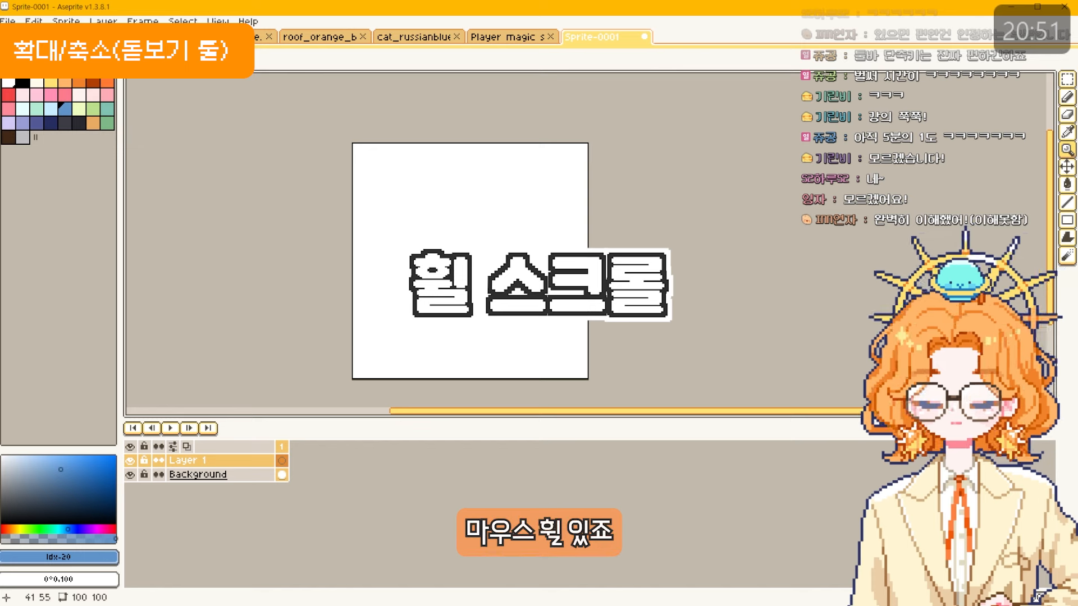
scroll(450, 276, up, 3)
scroll(452, 275, down, 4)
scroll(451, 275, up, 3)
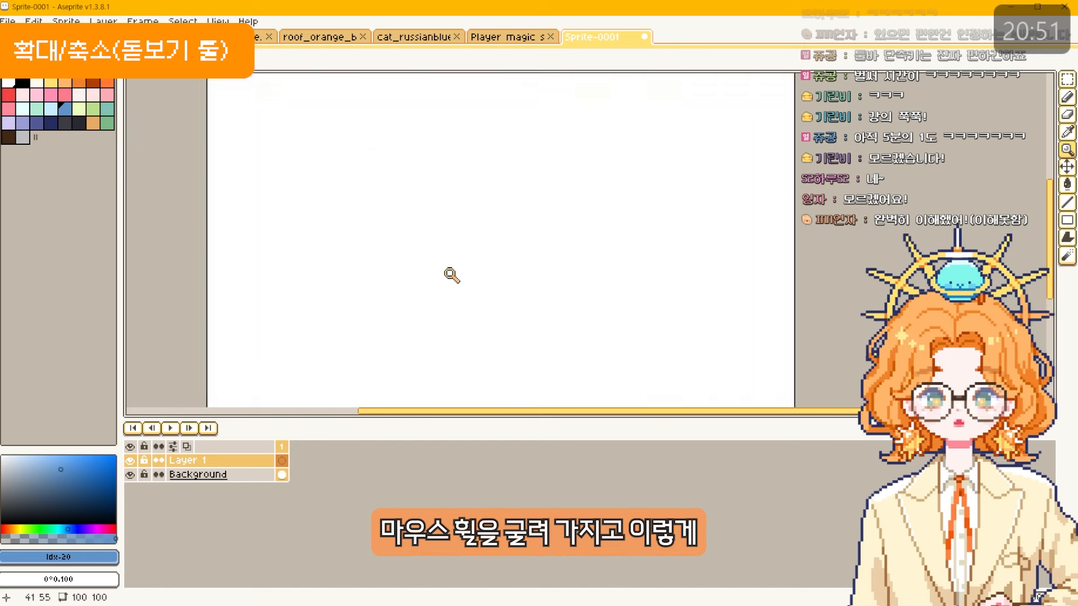
scroll(452, 275, down, 3)
scroll(452, 275, up, 3)
scroll(452, 275, down, 2)
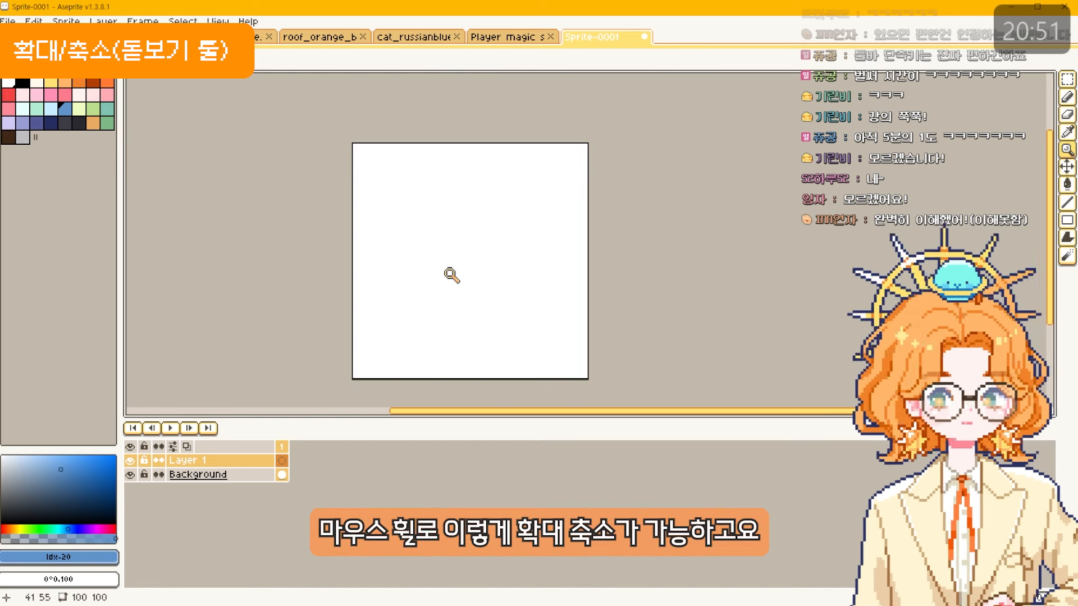
- Pan the canvas around the workspace with the Hand tool
drag(452, 272, 503, 268)
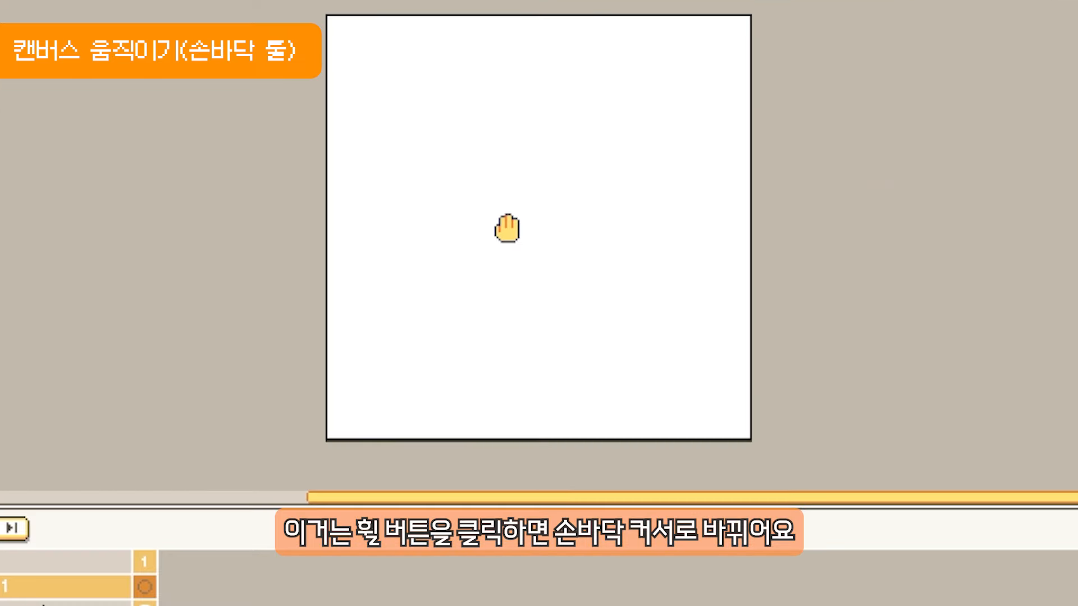
drag(507, 228, 468, 124)
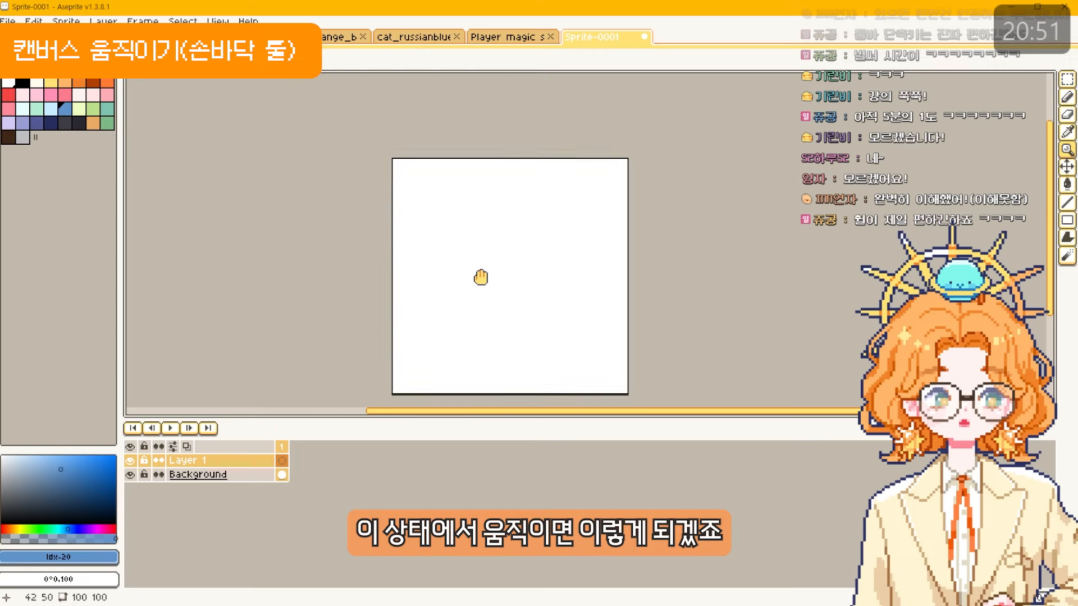
drag(462, 204, 464, 247)
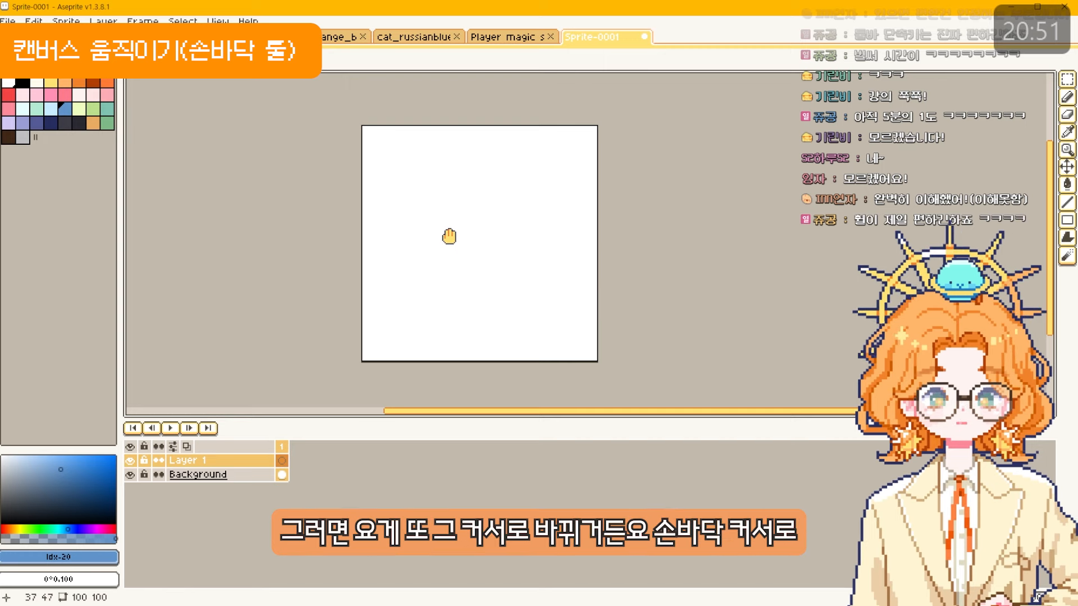
drag(449, 237, 496, 263)
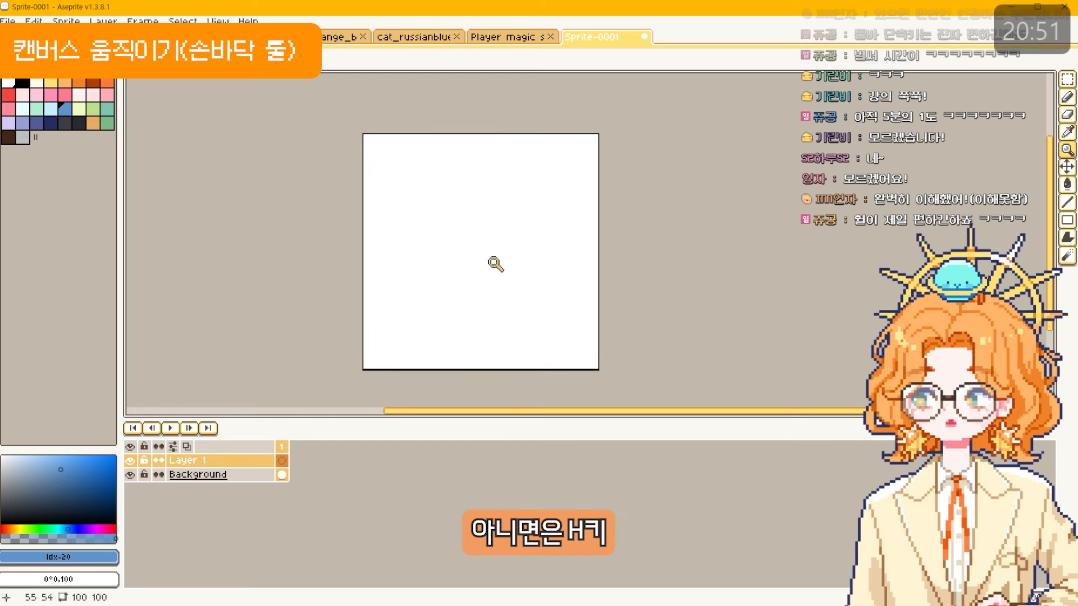
mouse_move(1035, 152)
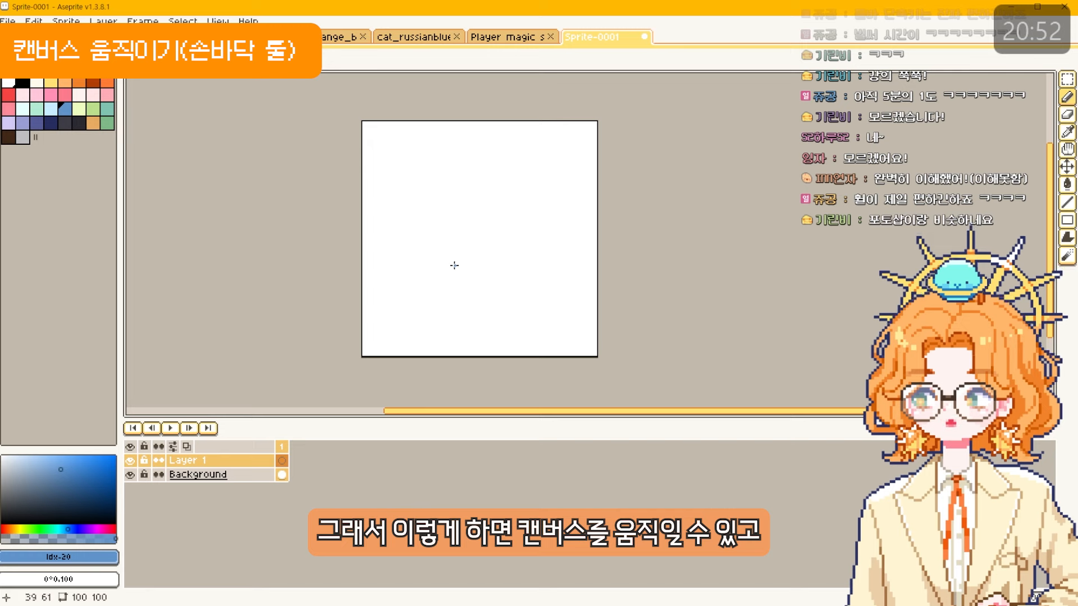
mouse_move(454, 265)
mouse_down()
mouse_move(440, 255)
mouse_move(459, 285)
mouse_up()
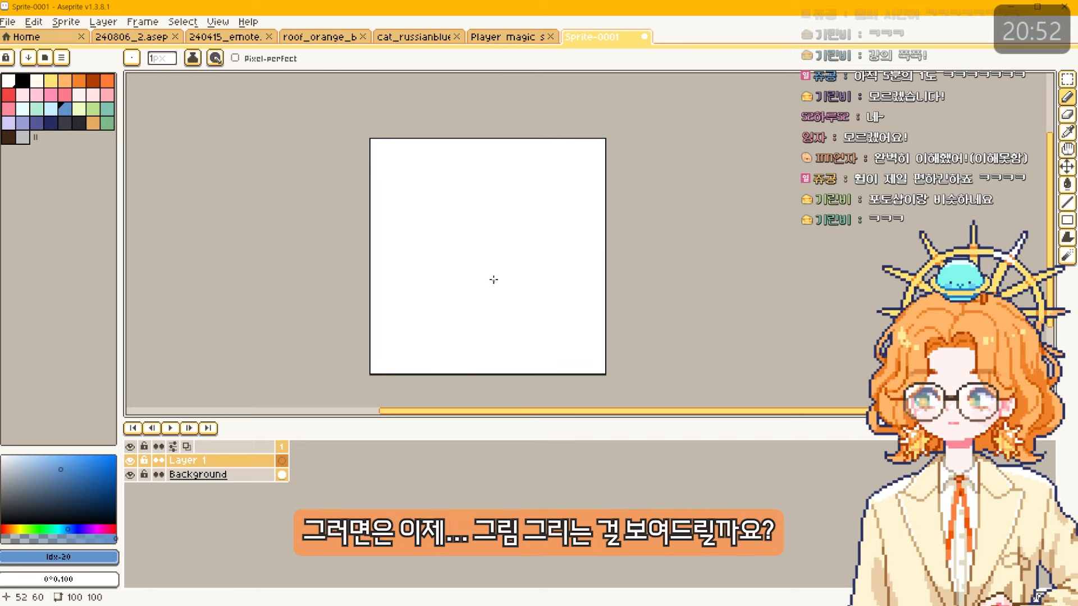
- Draw a blue snowman with two stacked rounded shapes and a simple face using the 1 px Pencil tool
key(b)
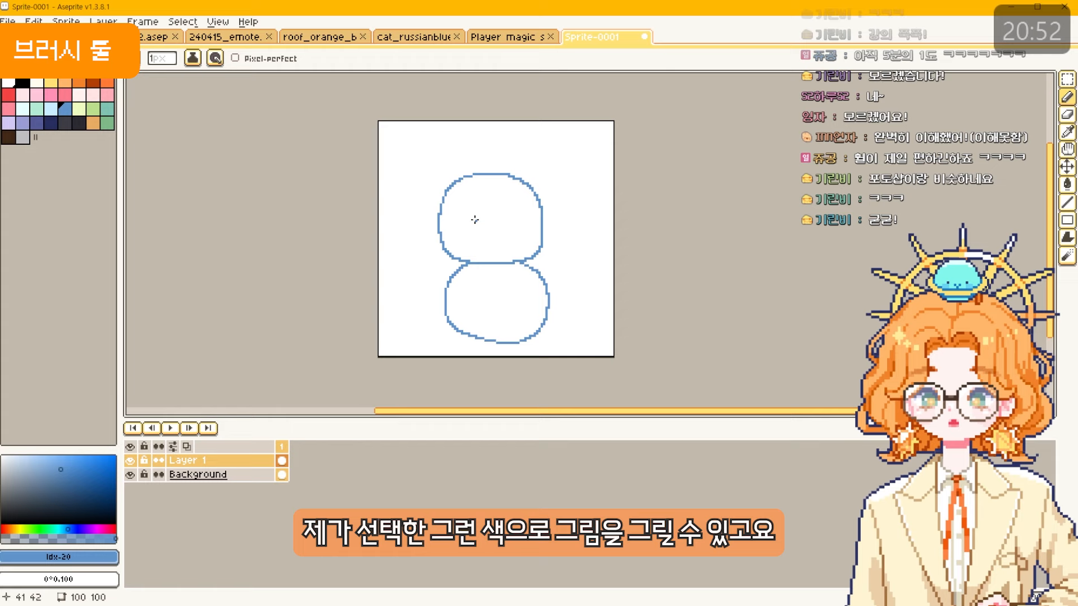
mouse_move(482, 216)
mouse_down()
mouse_move(505, 204)
mouse_move(507, 227)
mouse_up()
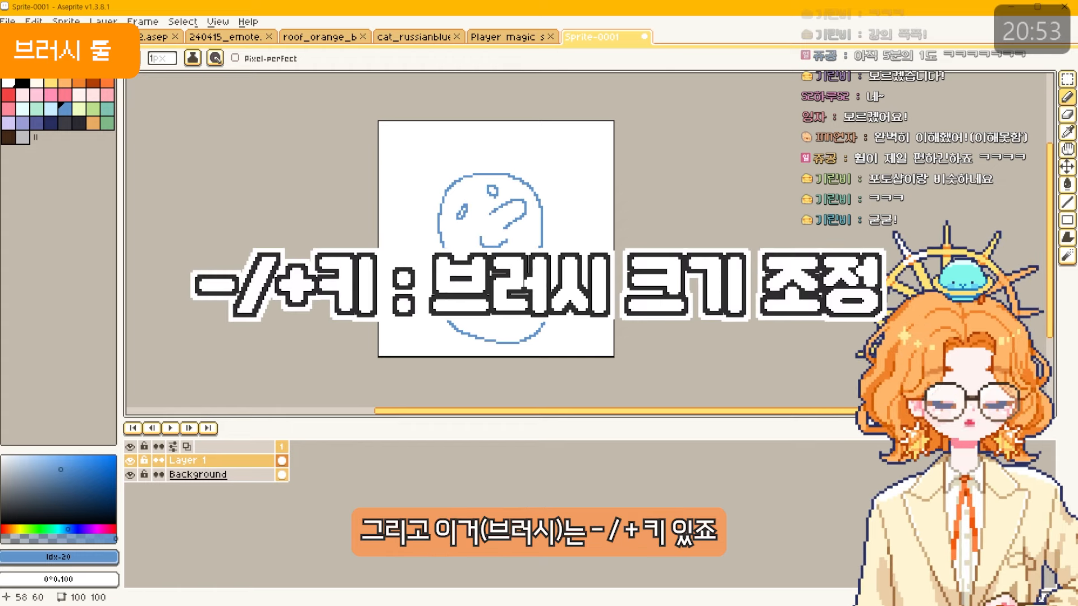
- Enlarge the round brush to 9 px and paint thick blue test strokes around the snowman
key(plus)
key(plus)
key(plus)
key(plus)
key(plus)
mouse_move(435, 169)
mouse_down()
mouse_move(431, 326)
mouse_move(436, 298)
mouse_up()
key(ctrl+z)
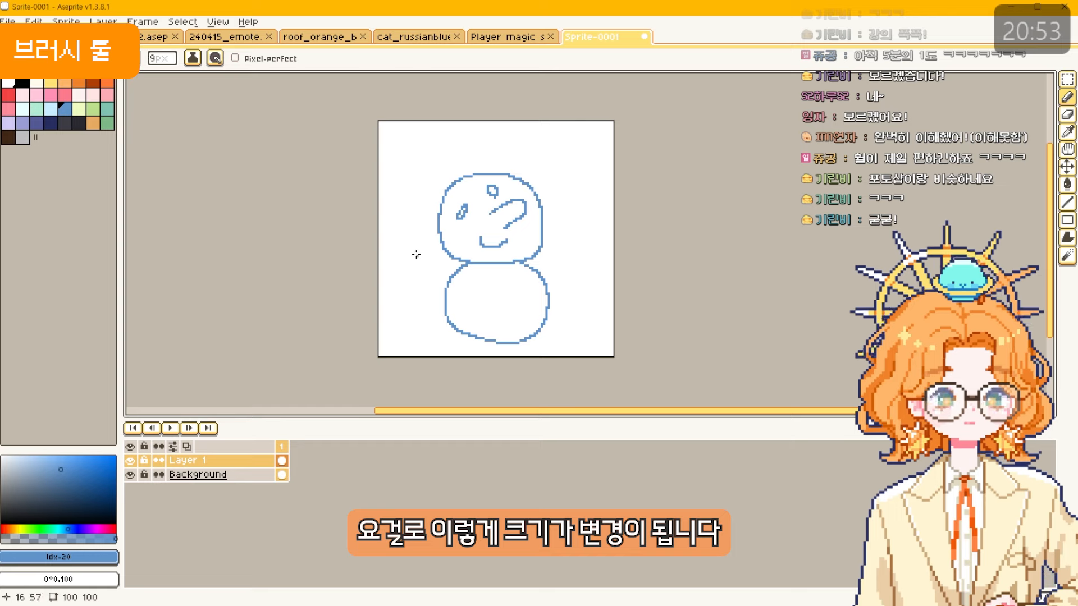
key(plus)
key(plus)
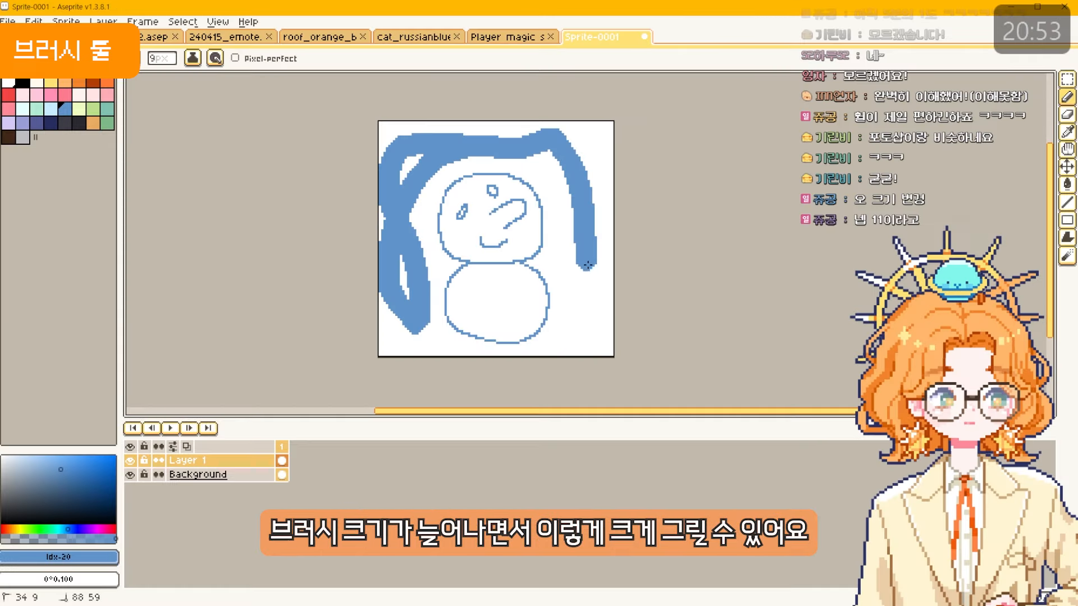
mouse_move(591, 257)
mouse_down()
mouse_move(589, 343)
mouse_move(421, 339)
mouse_up()
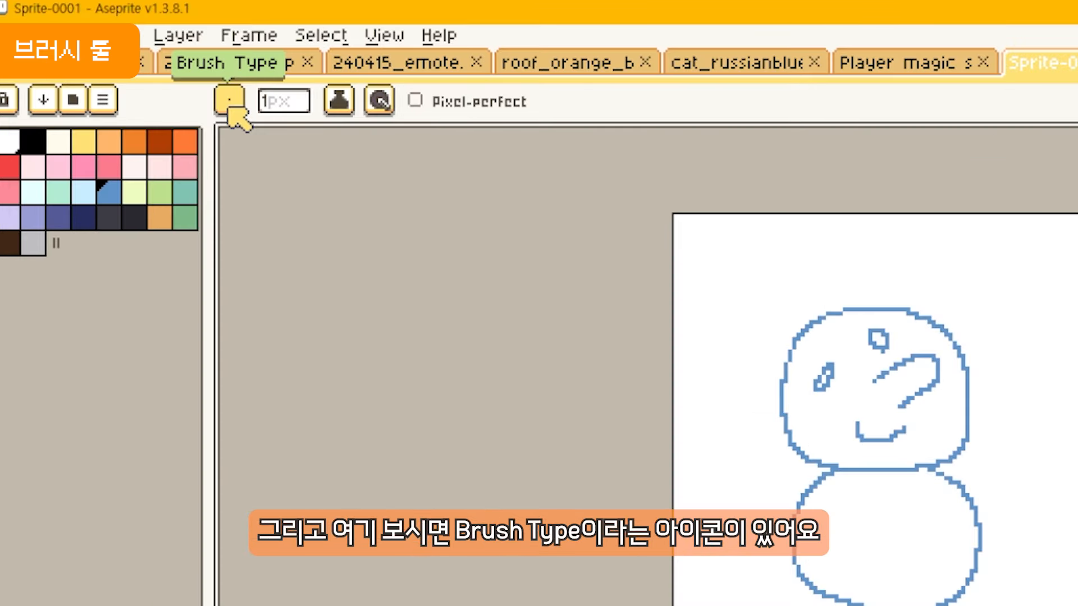
- Switch the brush type to square and place a single 1 px dot above the snowman's head
click(229, 103)
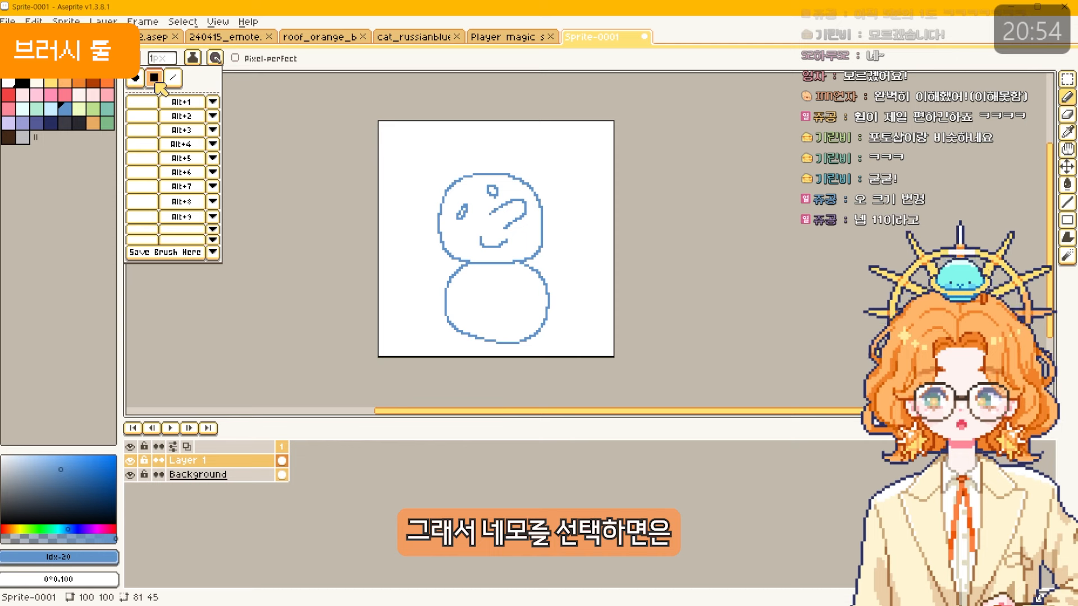
click(429, 161)
scroll(439, 170, up, 3)
scroll(413, 193, down, 3)
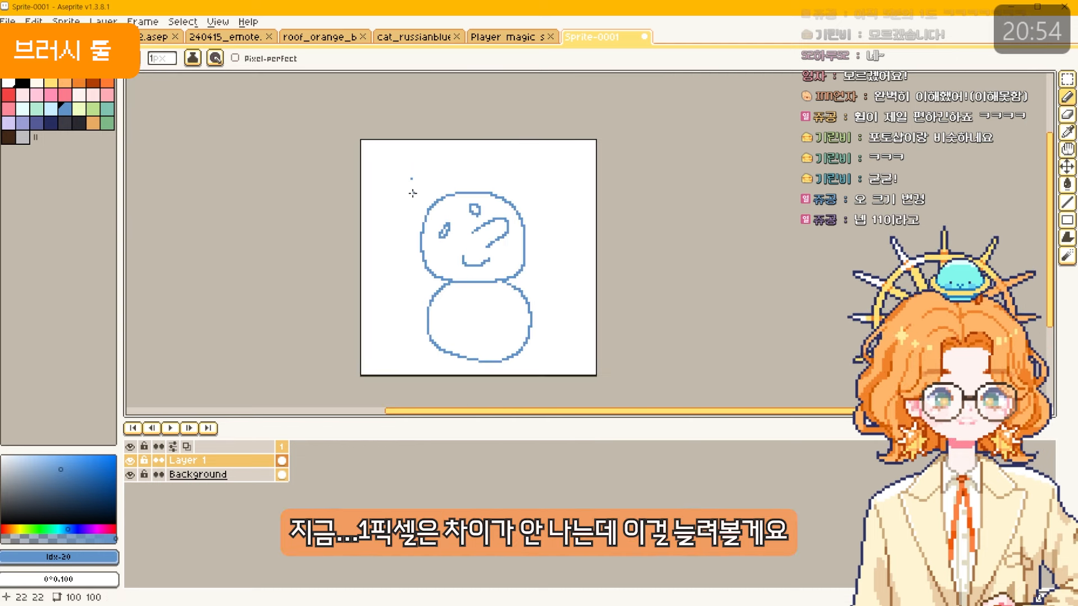
scroll(422, 201, up, 1)
scroll(422, 202, down, 1)
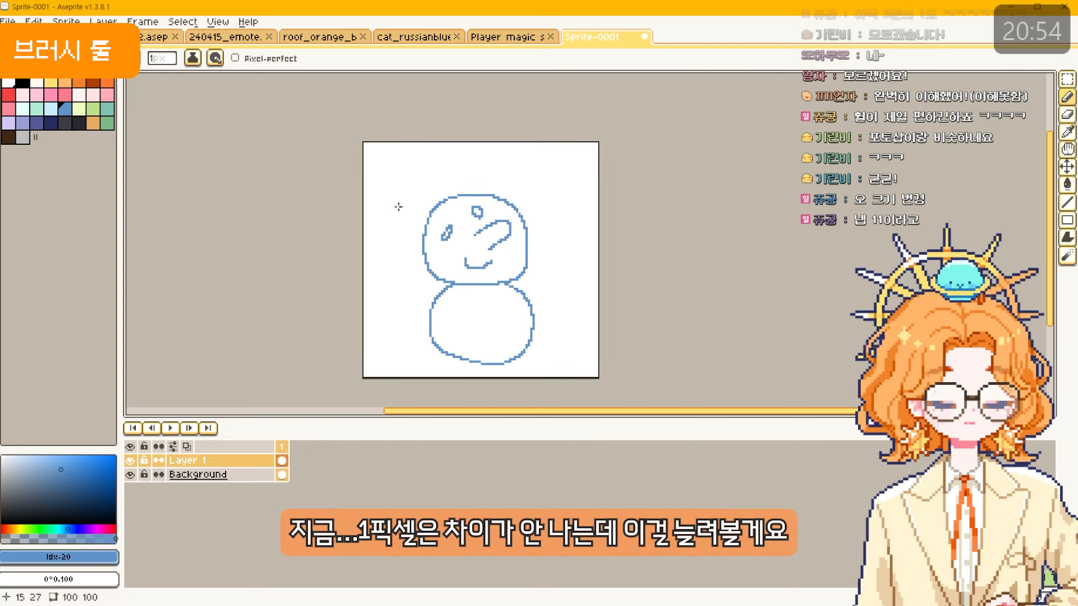
- Enlarge the square brush to 7 px and paint a curved blue stroke beside the snowman's head
key(plus)
key(plus)
key(plus)
key(plus)
key(plus)
key(plus)
drag(459, 163, 397, 201)
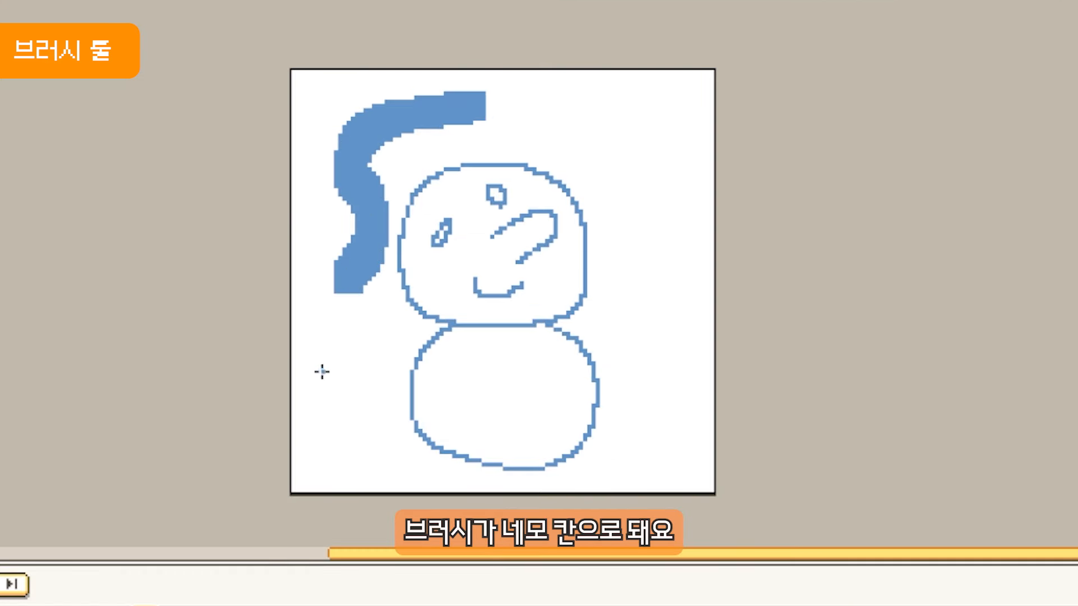
- Try more test marks with the square brush and undo all of the test marks around the snowman
click(374, 429)
key(ctrl+z)
key(ctrl+z)
key(ctrl+z)
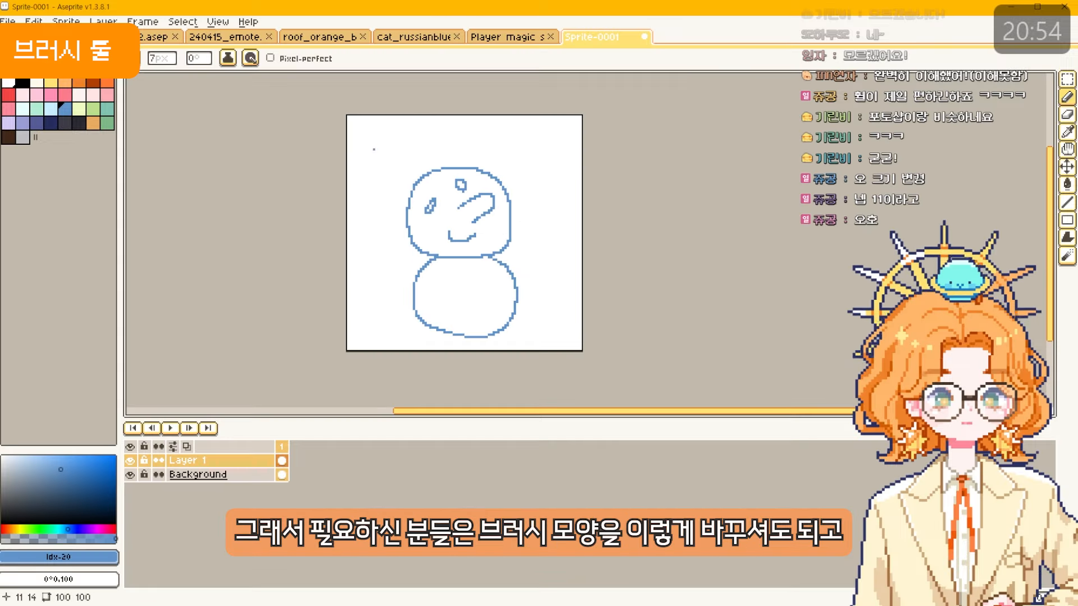
mouse_move(339, 131)
mouse_down()
mouse_move(553, 114)
mouse_move(641, 237)
mouse_up()
mouse_move(541, 208)
mouse_down()
mouse_move(548, 262)
mouse_move(533, 253)
mouse_move(530, 267)
mouse_move(532, 295)
mouse_move(550, 301)
mouse_move(527, 323)
mouse_up()
key(ctrl+z)
- Switch the brush type to line at 7 px and try a test stroke on the canvas
click(132, 57)
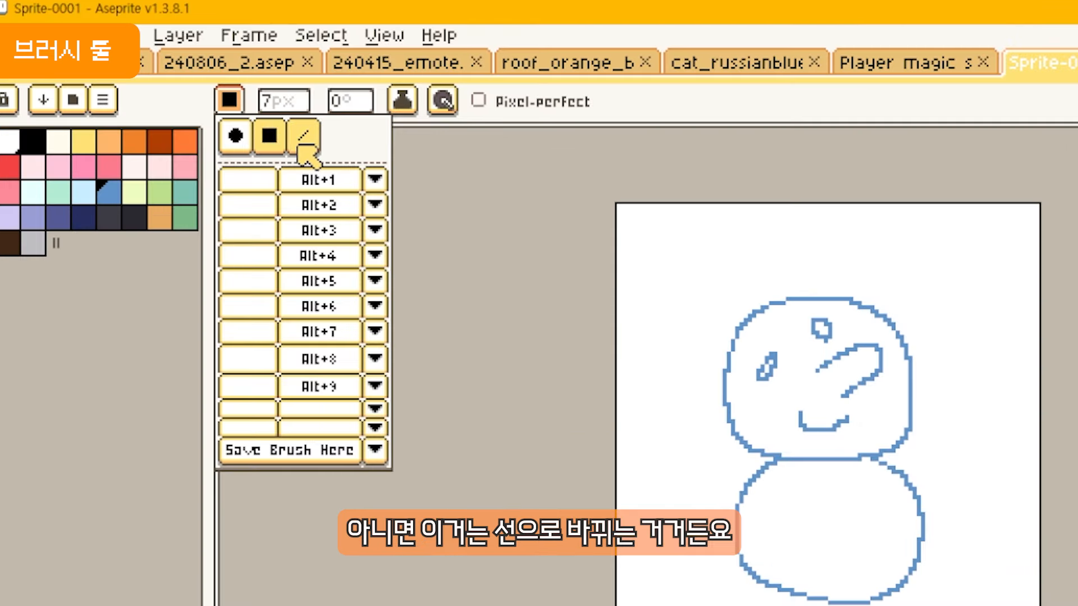
click(303, 137)
click(224, 99)
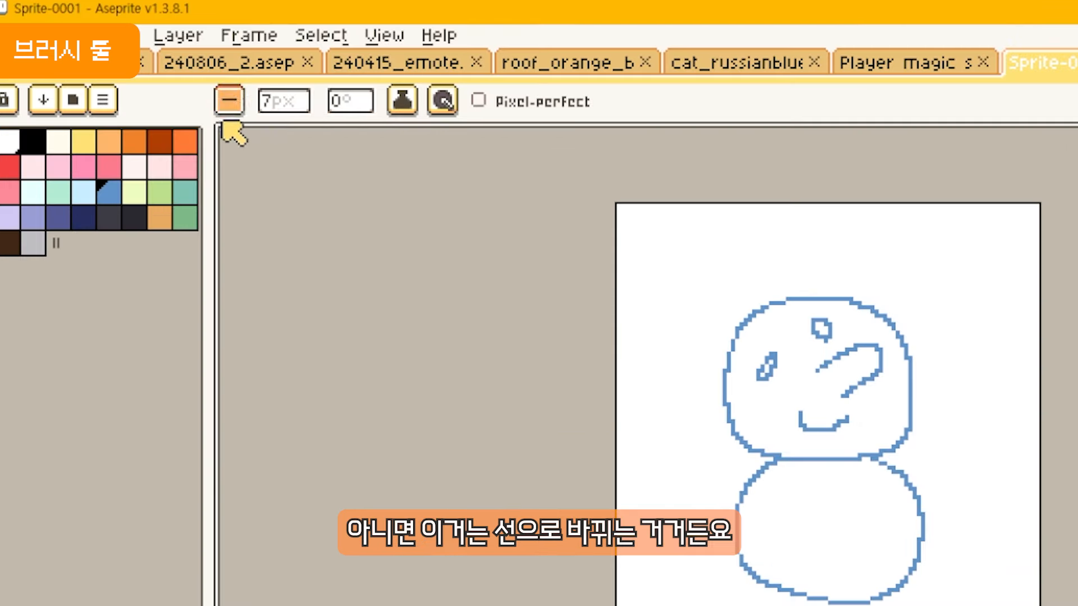
mouse_move(365, 65)
mouse_down()
mouse_move(310, 191)
mouse_move(353, 309)
mouse_move(625, 312)
mouse_up()
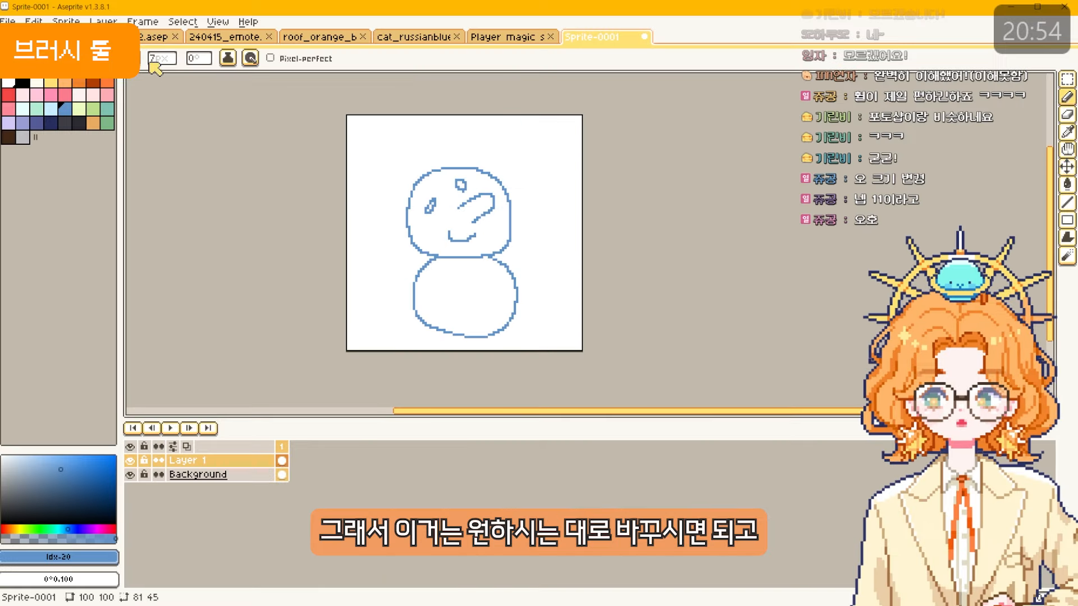
- Switch the brush back to the round type and return its size to 1 px
click(135, 58)
click(141, 81)
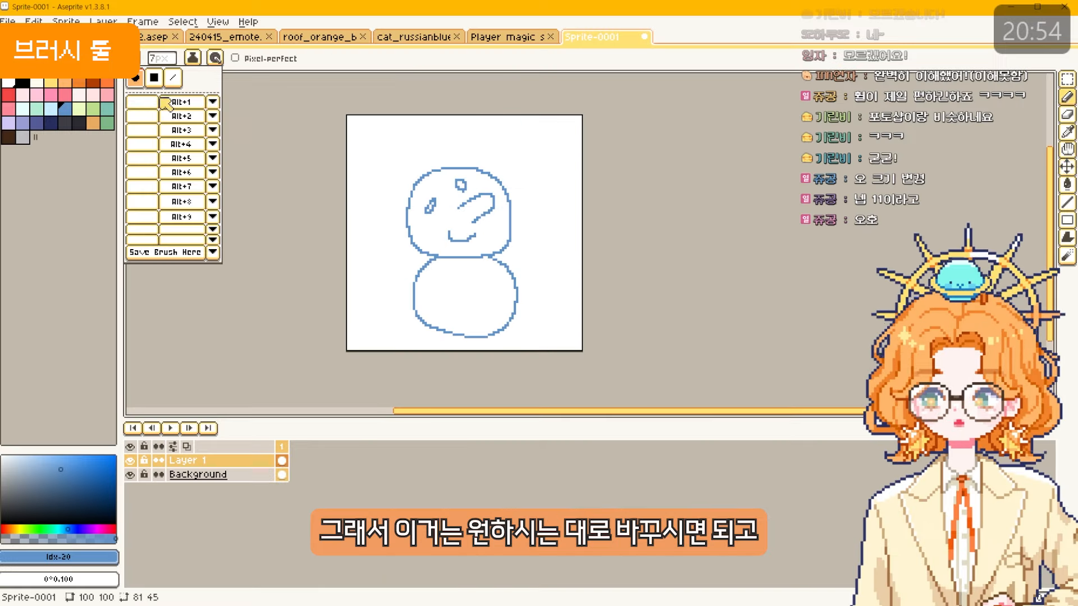
mouse_move(433, 129)
mouse_down()
mouse_move(382, 158)
mouse_move(370, 204)
mouse_move(381, 294)
mouse_move(406, 338)
mouse_move(507, 341)
mouse_move(543, 238)
mouse_move(443, 124)
mouse_up()
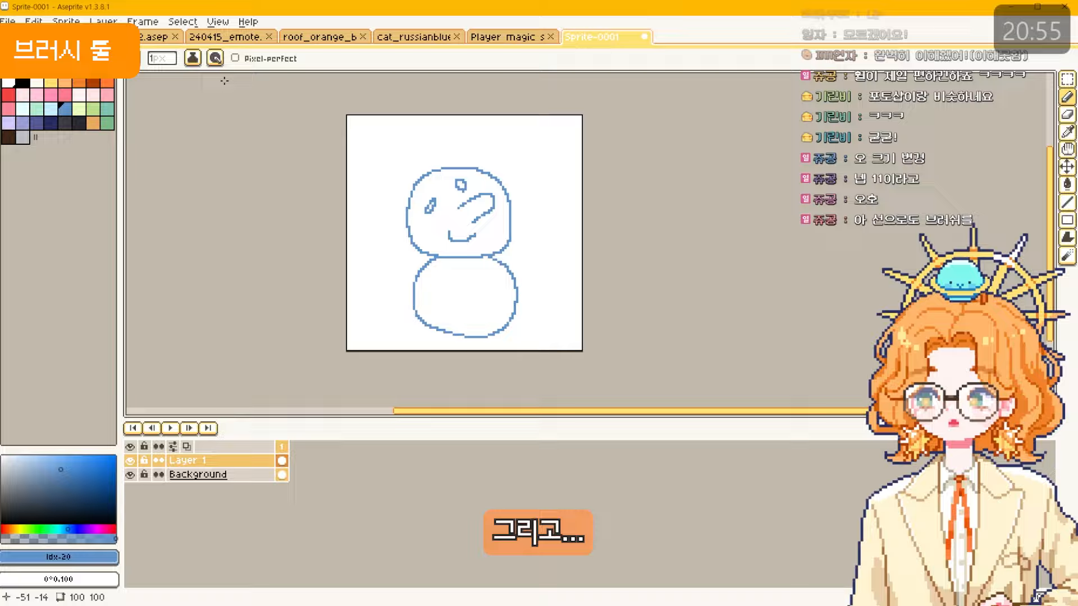
- Review the available ink modes without changing Simple Ink, and open the brush Dynamics options
click(192, 58)
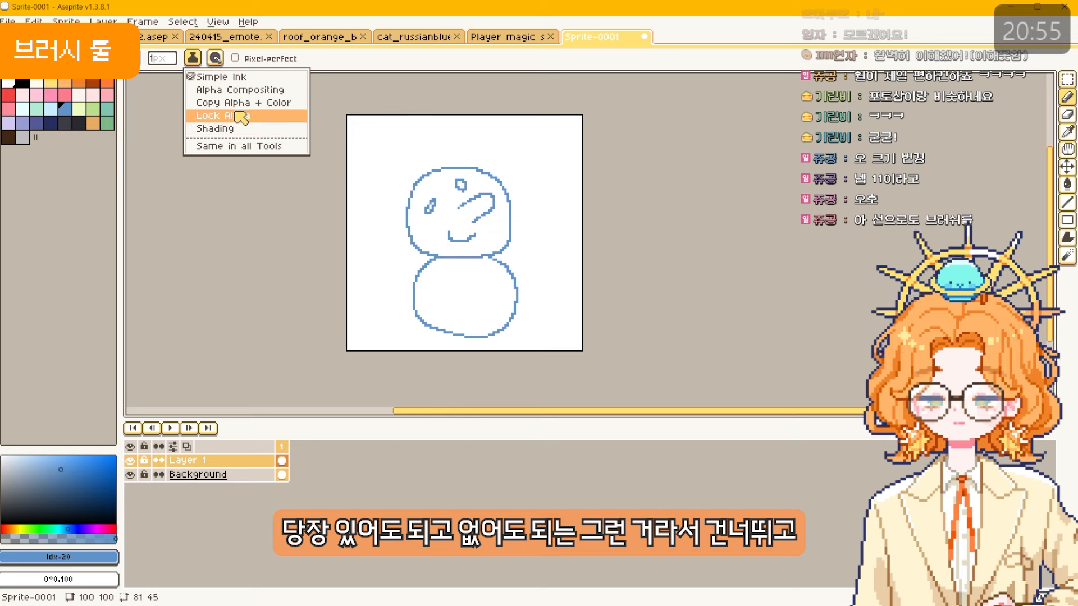
click(192, 58)
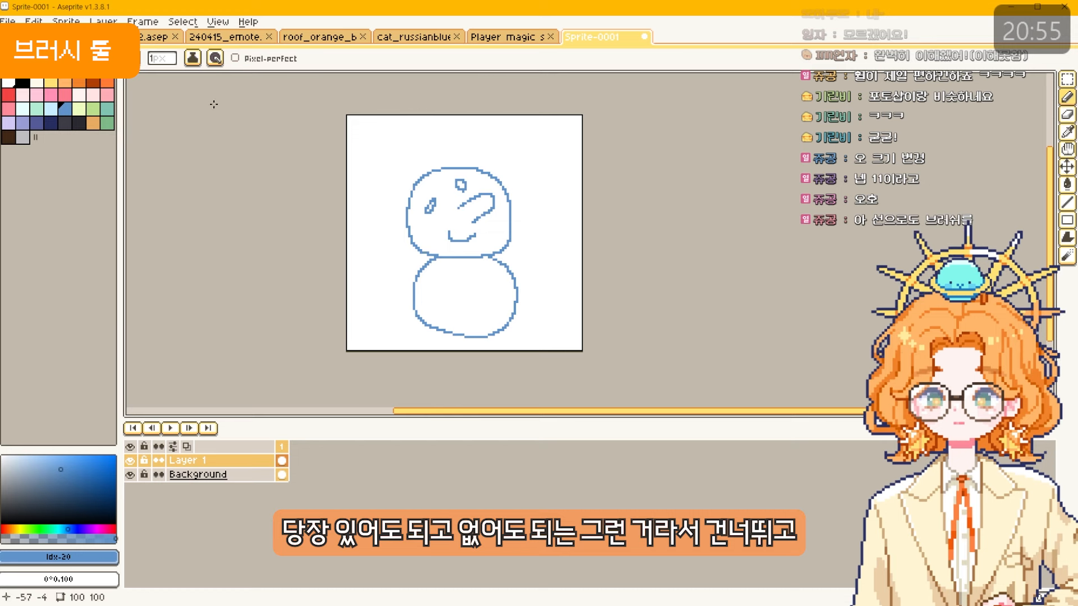
click(216, 59)
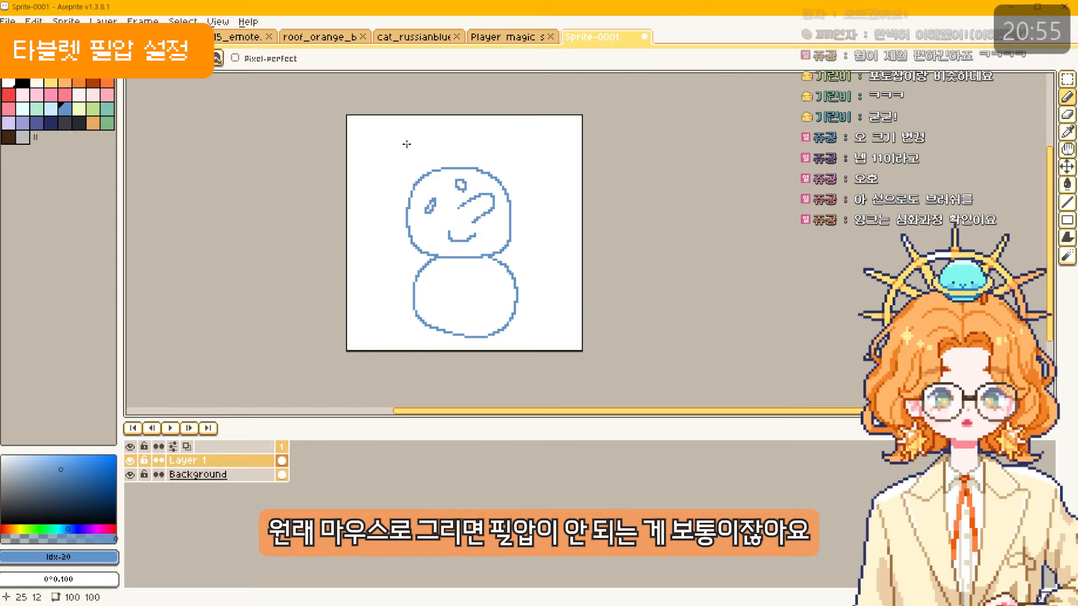
- Try a thick stroke beside the snowman, undo it, and paint a pressure-varied stroke sweeping across the snowman
mouse_move(385, 162)
mouse_down()
mouse_move(368, 194)
mouse_move(375, 233)
mouse_up()
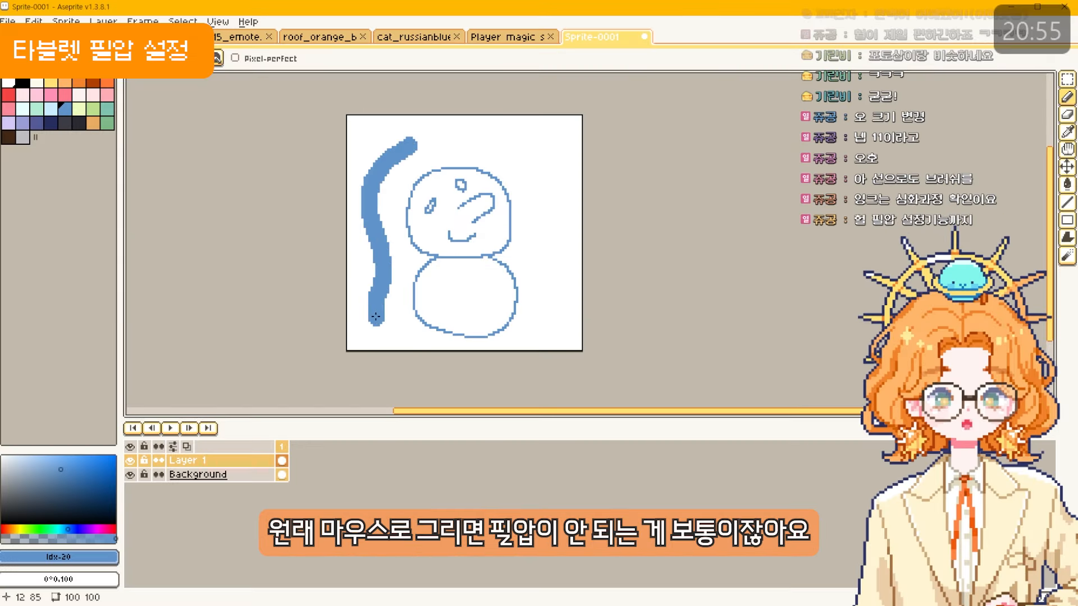
key(ctrl+z)
drag(378, 170, 469, 127)
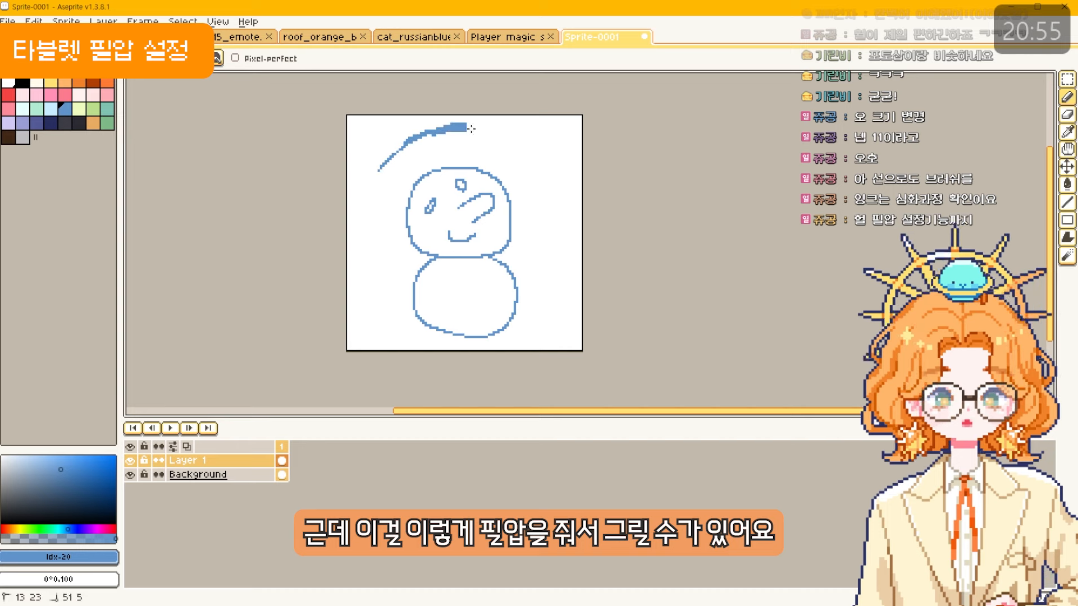
mouse_move(516, 239)
mouse_down()
mouse_move(451, 250)
mouse_move(514, 322)
mouse_up()
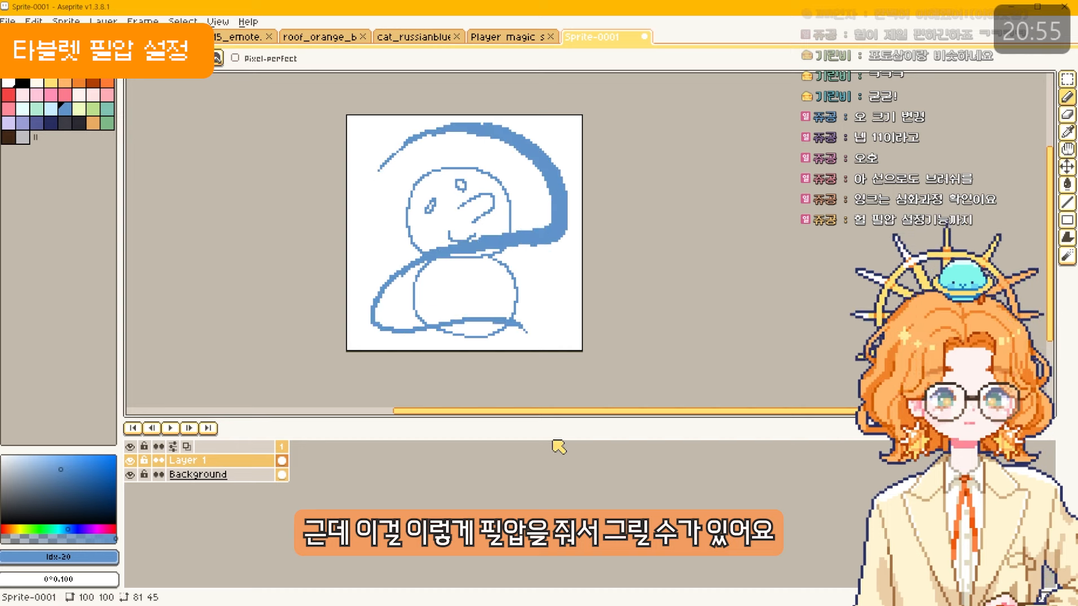
- Review the Dynamics options with Size driven by Pressure, and paint a looping pressure-sensitive 7 px stroke around the snowman
click(218, 58)
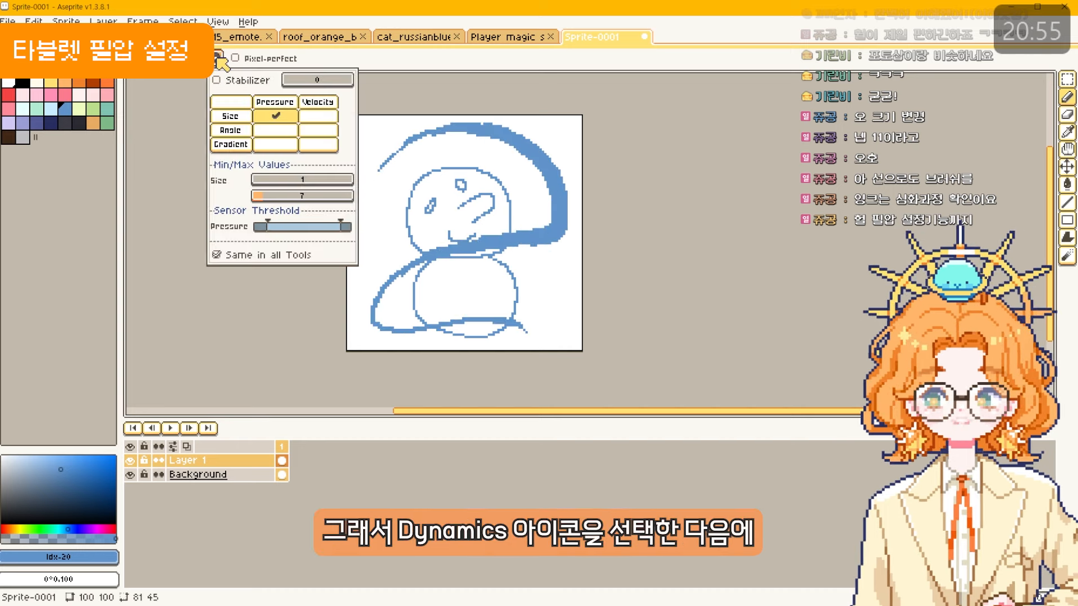
click(219, 59)
click(380, 101)
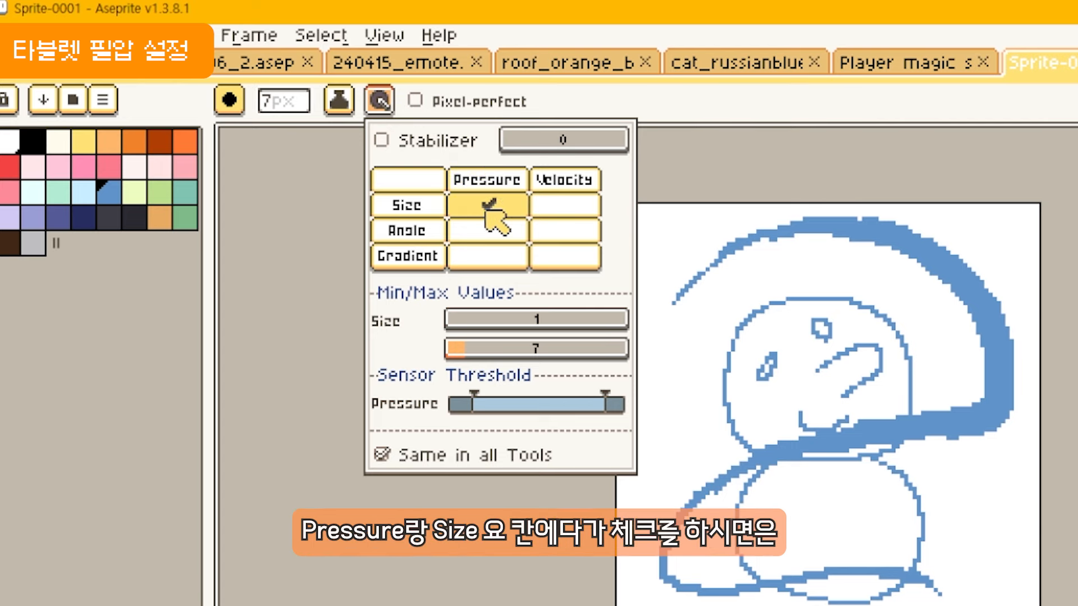
mouse_move(452, 133)
mouse_down()
mouse_move(354, 271)
mouse_move(480, 295)
mouse_move(476, 141)
mouse_up()
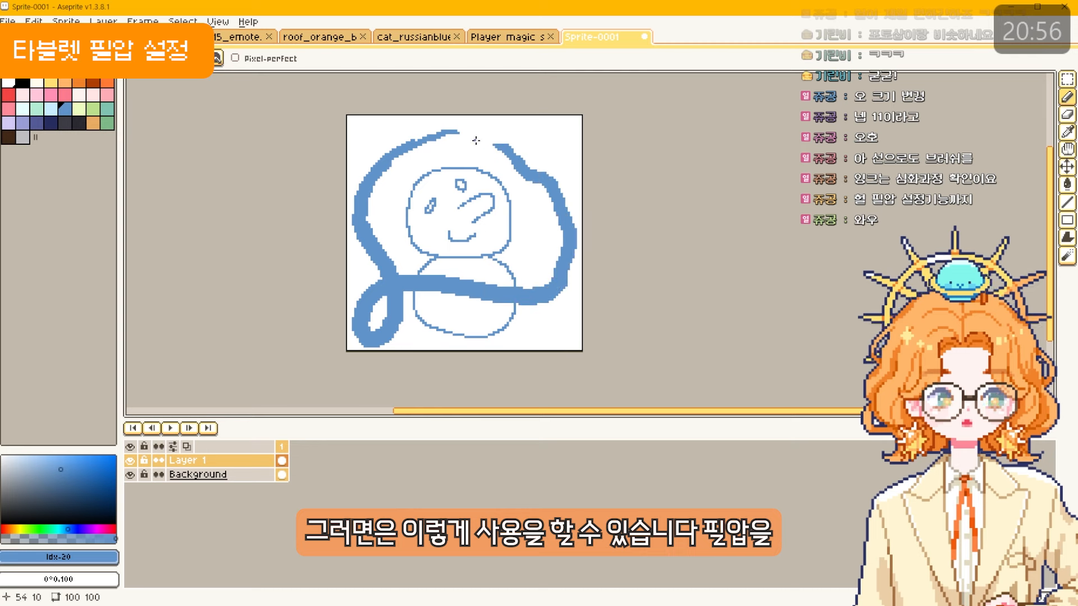
- Undo the looping stroke around the snowman, and try the brush Stabilizer before returning its radius to 0
key(ctrl+z)
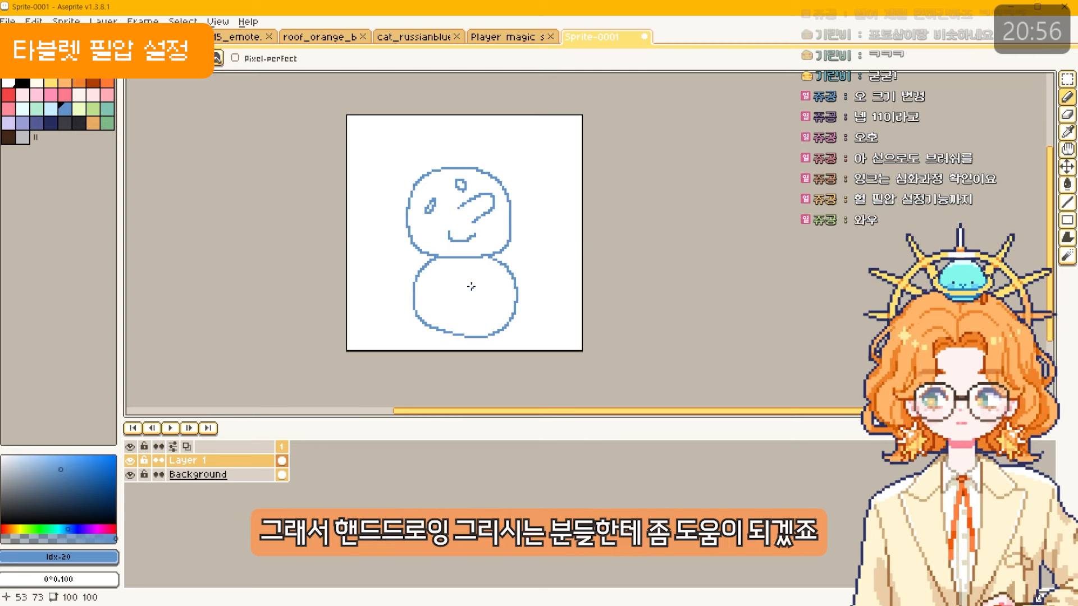
click(215, 58)
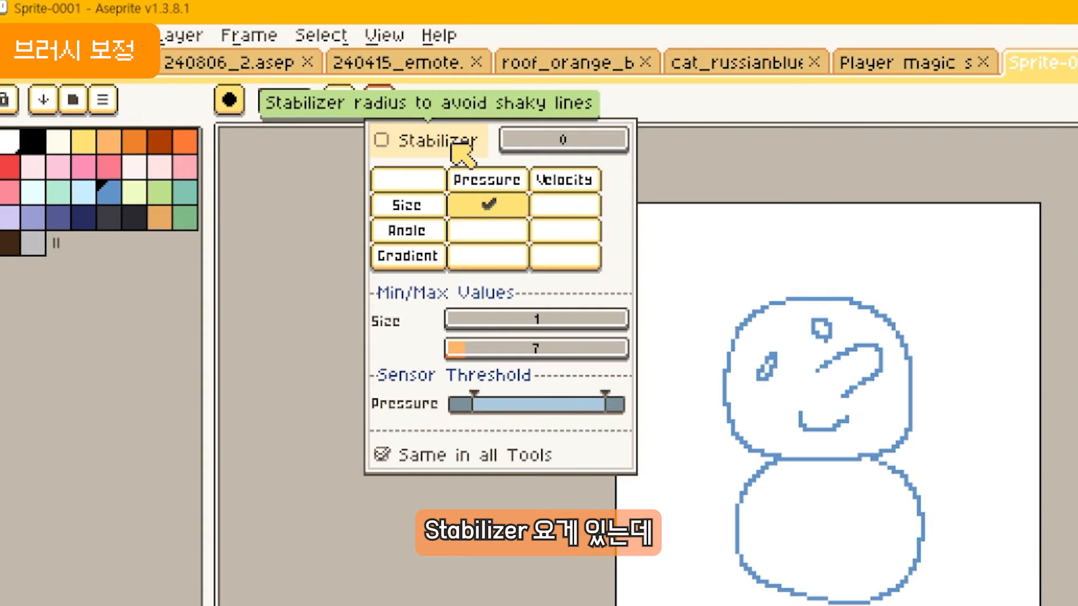
click(452, 144)
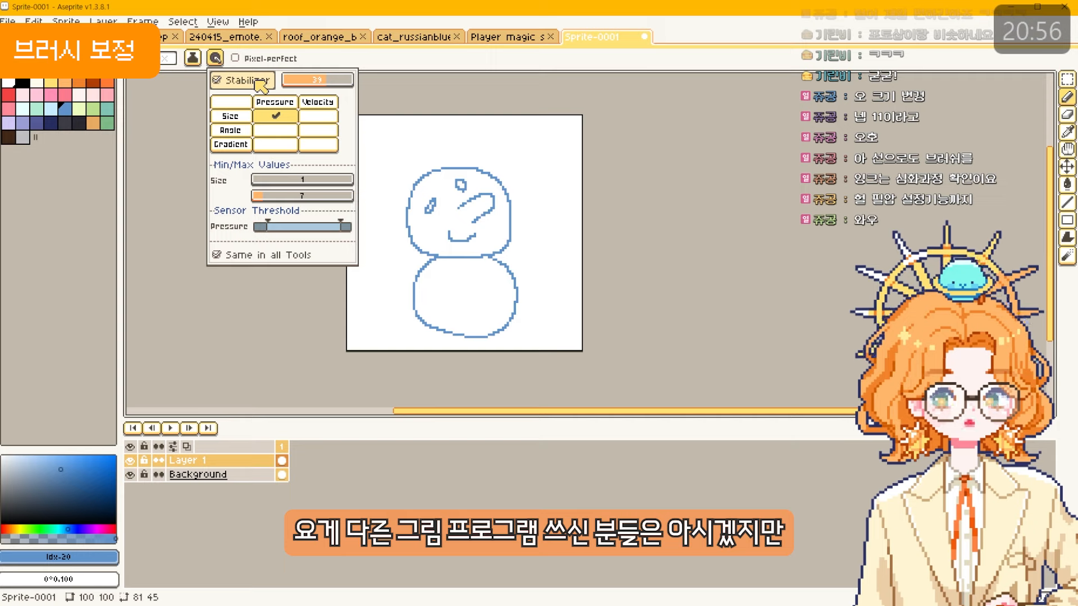
drag(292, 80, 279, 81)
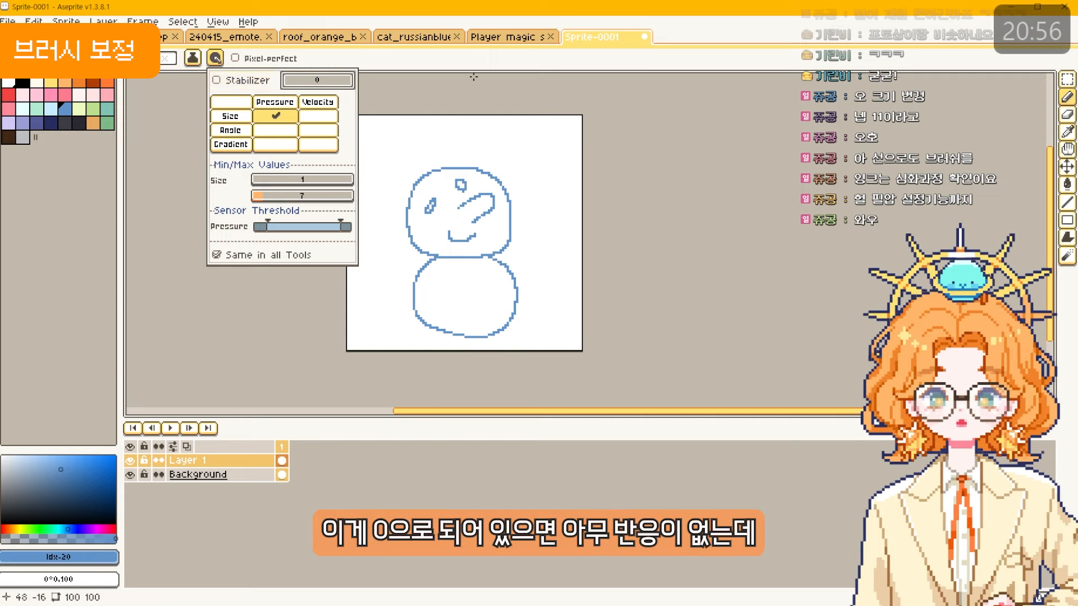
- Try an unstabilized stroke and undo it, and clear the snowman drawing from Layer 1's frame
click(421, 138)
mouse_move(428, 129)
mouse_down()
mouse_move(364, 164)
mouse_move(384, 211)
mouse_up()
key(ctrl+z)
click(282, 461)
key(Delete)
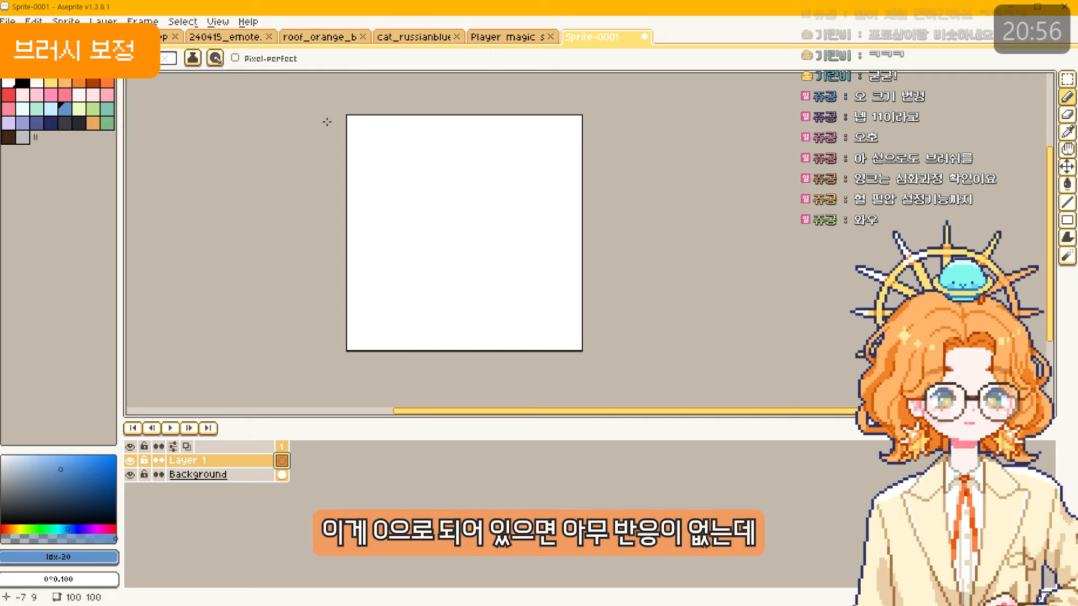
- Try looping freehand strokes across the empty canvas with the brush Stabilizer raised, and undo them
click(216, 59)
click(385, 192)
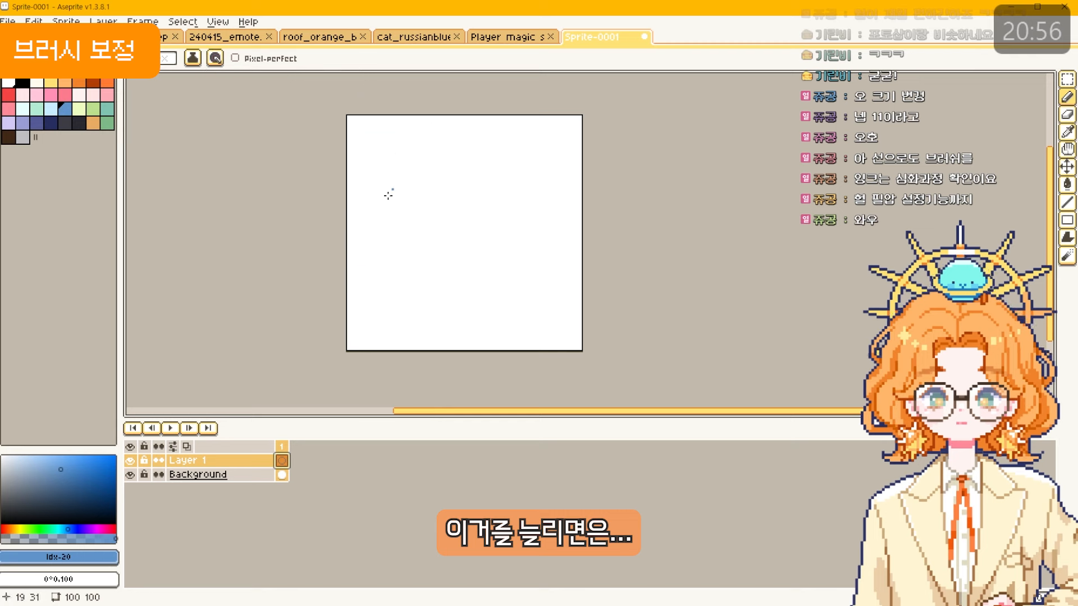
mouse_move(377, 194)
mouse_down()
mouse_move(477, 247)
mouse_move(533, 343)
mouse_move(396, 328)
mouse_up()
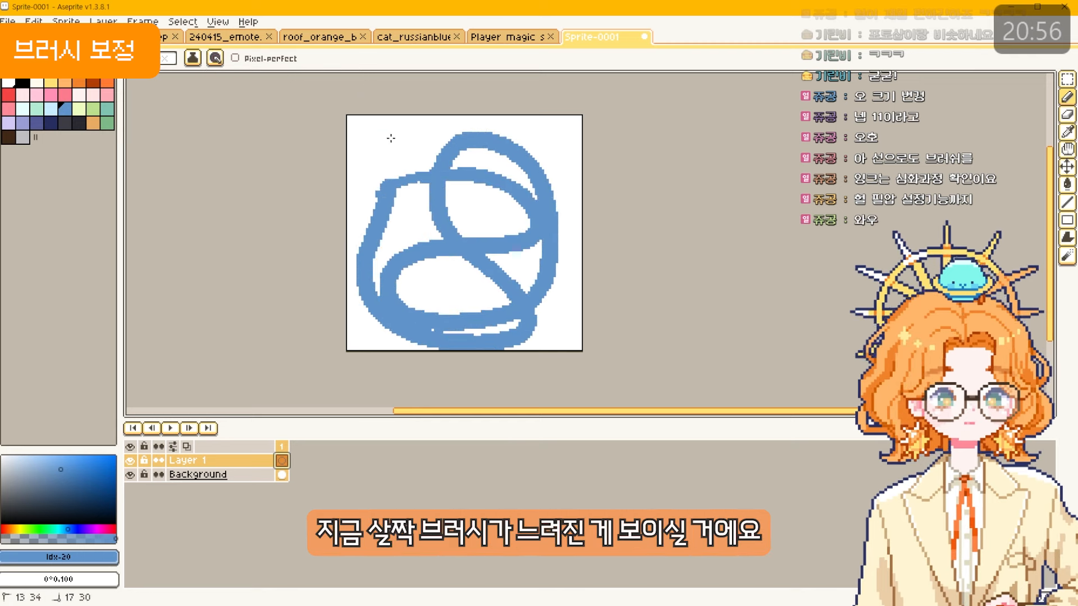
drag(549, 280, 427, 128)
key(ctrl+z)
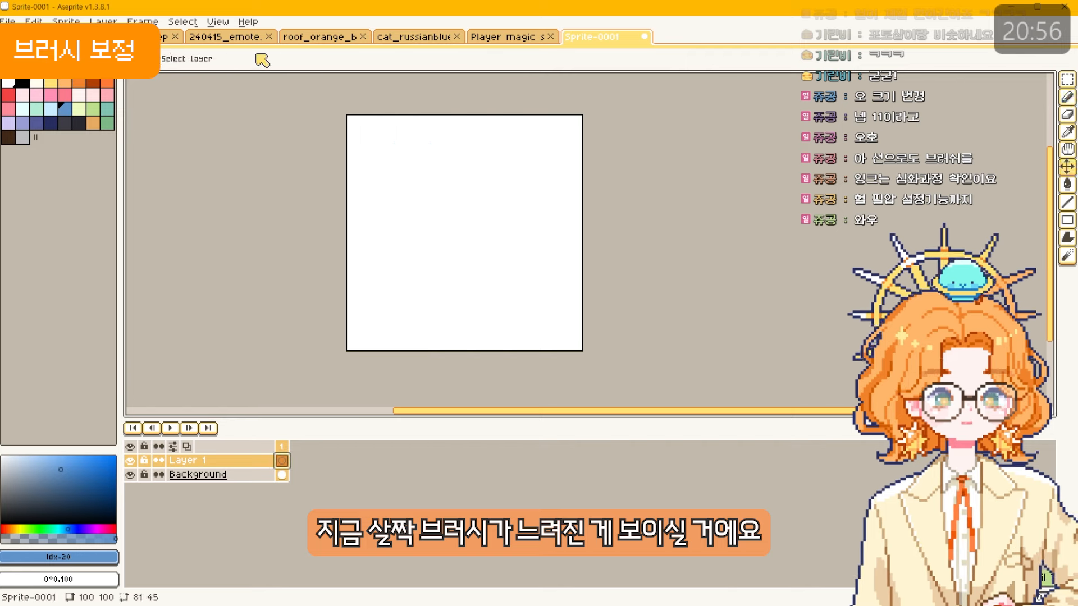
- Turn the brush Stabilizer off in the Dynamics options, with its radius at 0
click(214, 61)
click(397, 75)
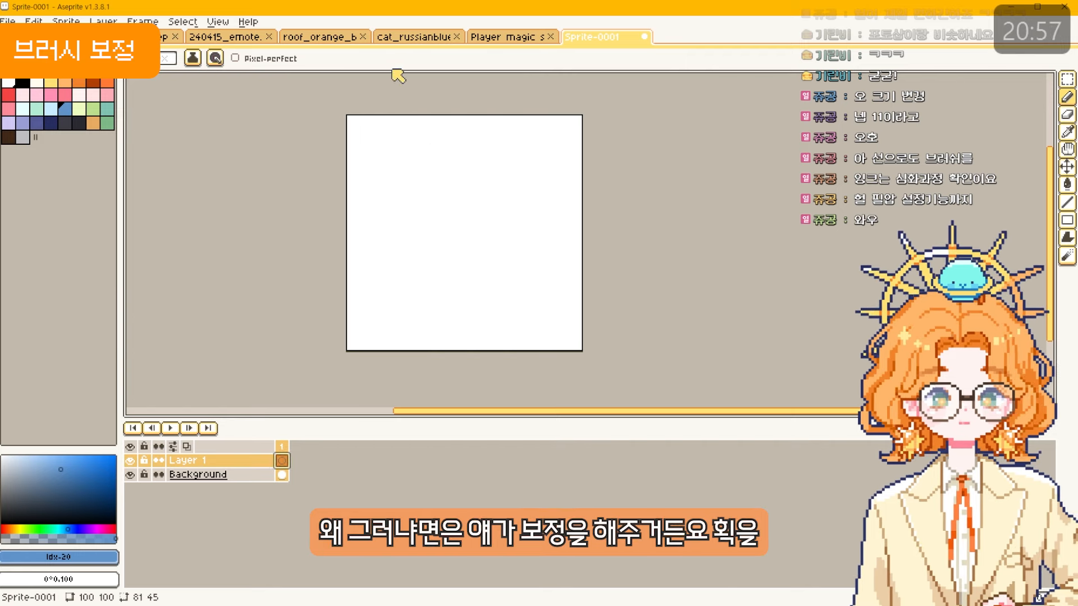
drag(385, 161, 477, 159)
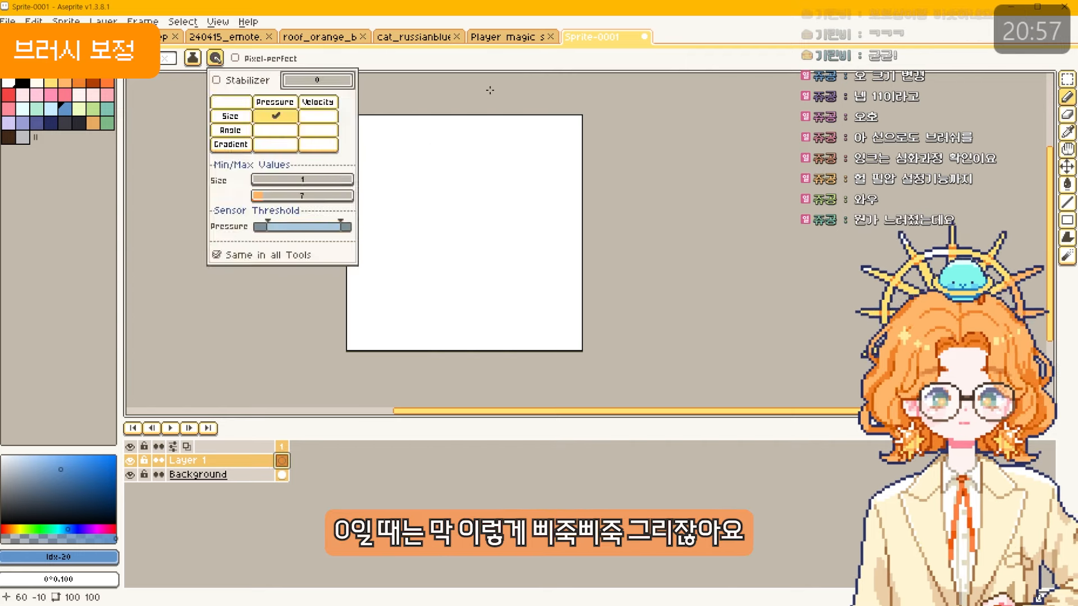
click(490, 90)
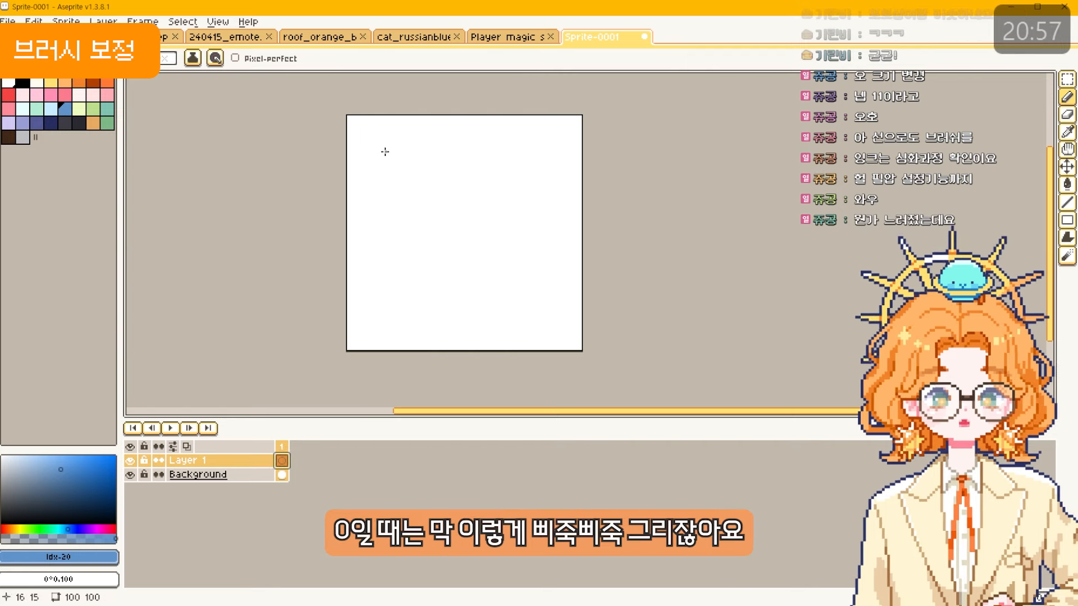
- Try several wavy freehand strokes without stabilization on Layer 1, undoing each one
mouse_move(367, 153)
mouse_down()
mouse_move(478, 142)
mouse_move(414, 209)
mouse_move(478, 216)
mouse_move(519, 258)
mouse_move(462, 321)
mouse_move(526, 310)
mouse_up()
key(ctrl+z)
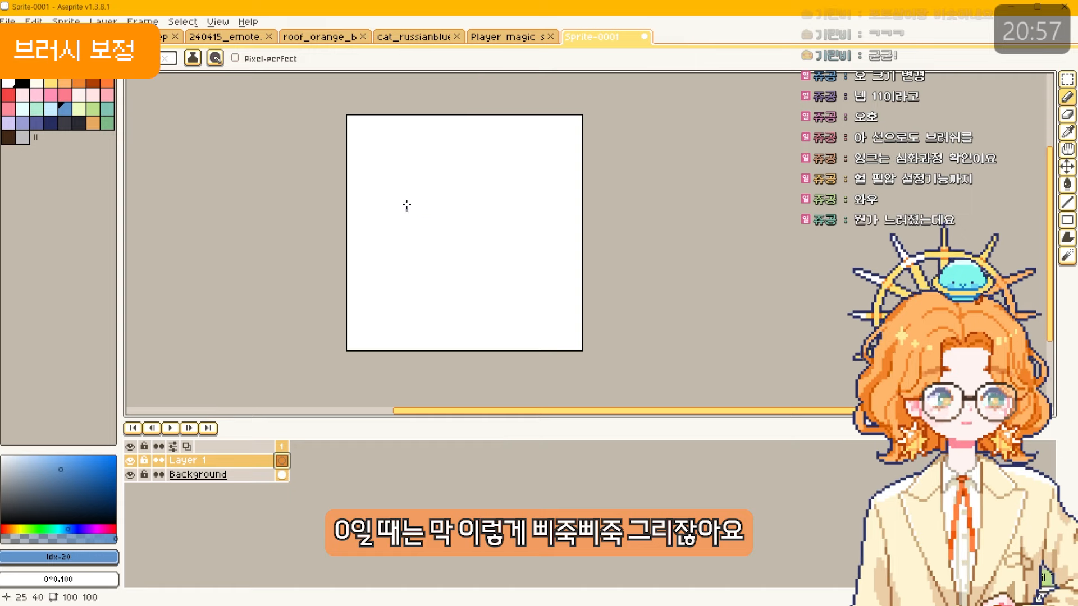
mouse_move(382, 275)
mouse_down()
mouse_move(423, 232)
mouse_move(479, 212)
mouse_move(397, 313)
mouse_move(532, 290)
mouse_up()
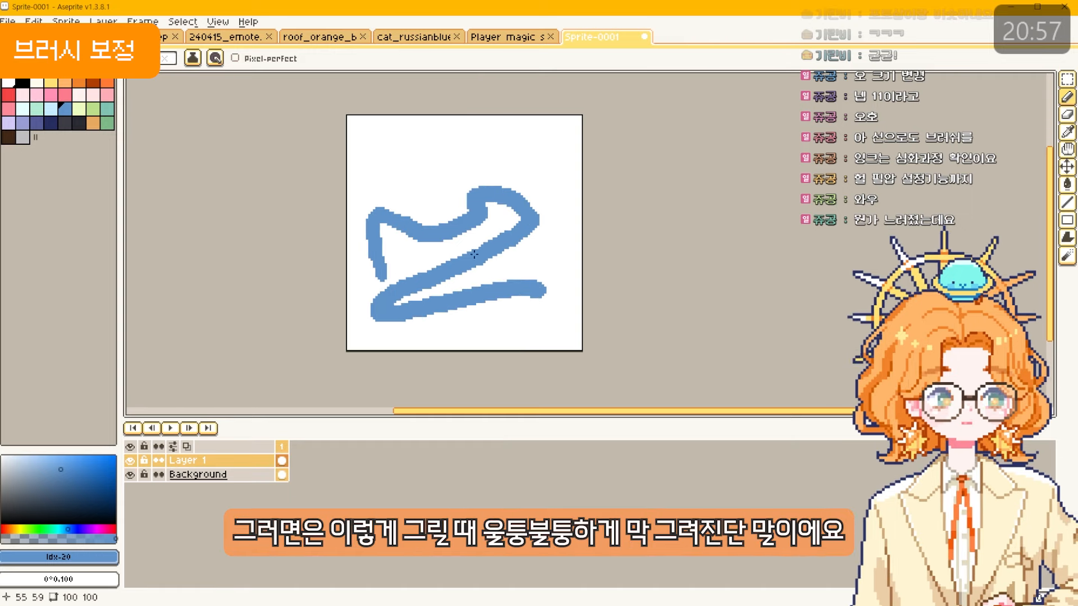
key(ctrl+z)
drag(367, 238, 433, 194)
key(ctrl+z)
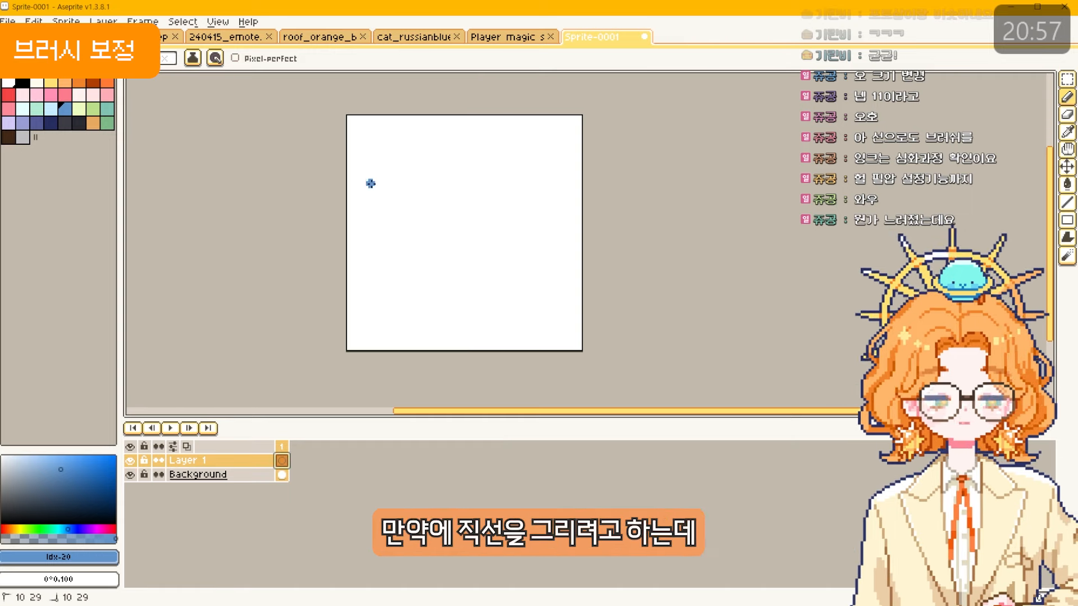